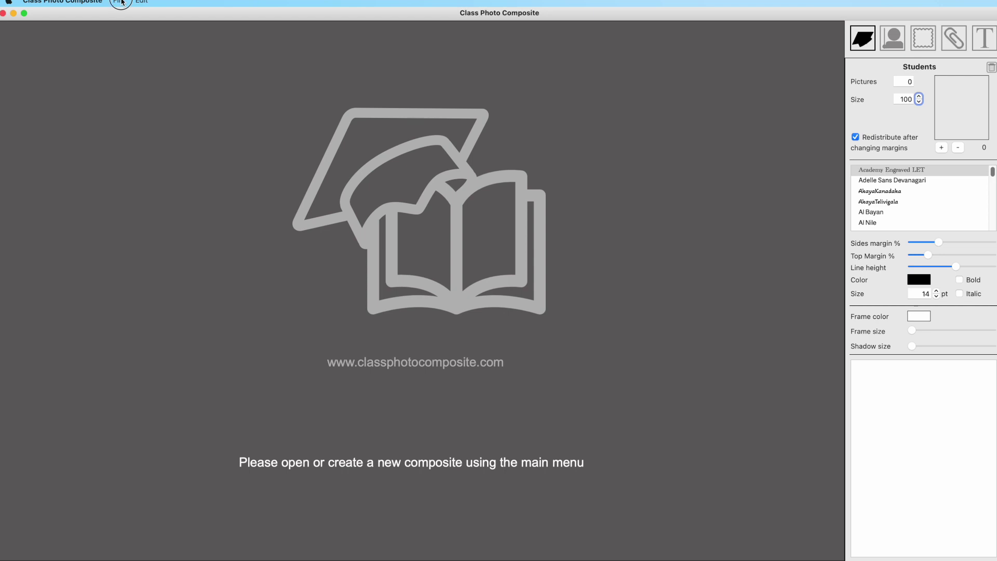
Start a new composite, keeping the name My class composite.cpc, with the Desktop as its save location
{"action": "left_click", "coordinate": [123, 2]}
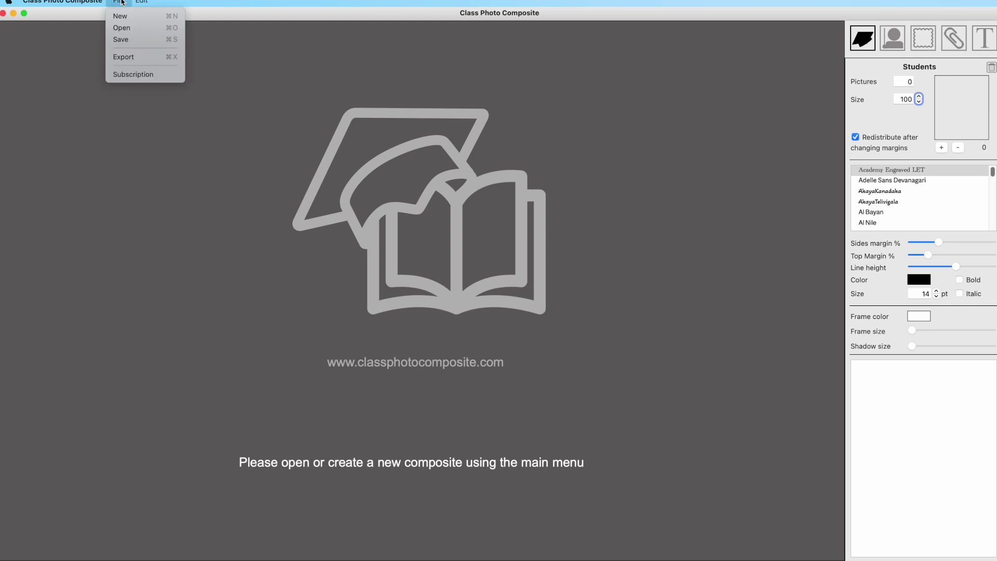
{"action": "left_click", "coordinate": [121, 16]}
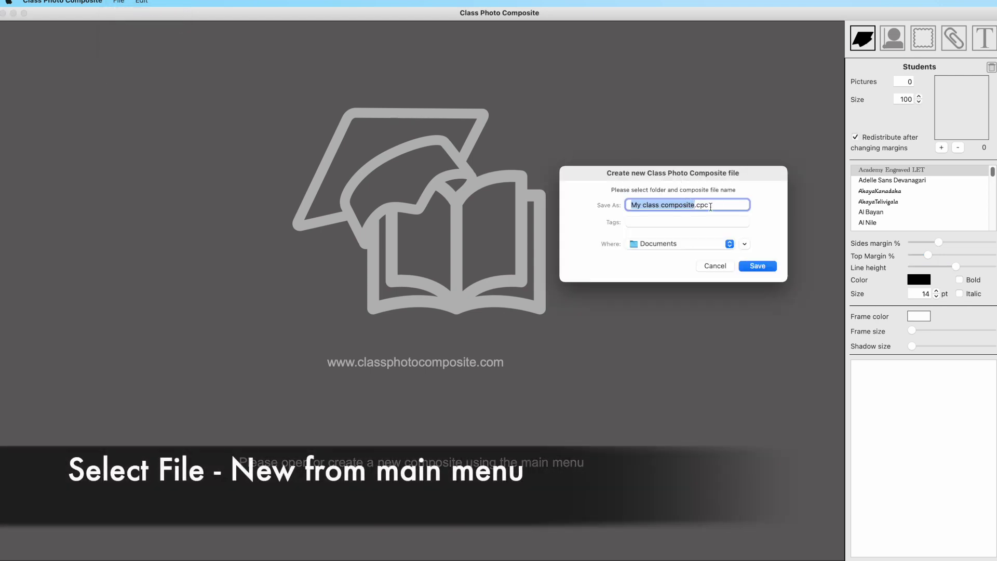
{"action": "left_click", "coordinate": [718, 207]}
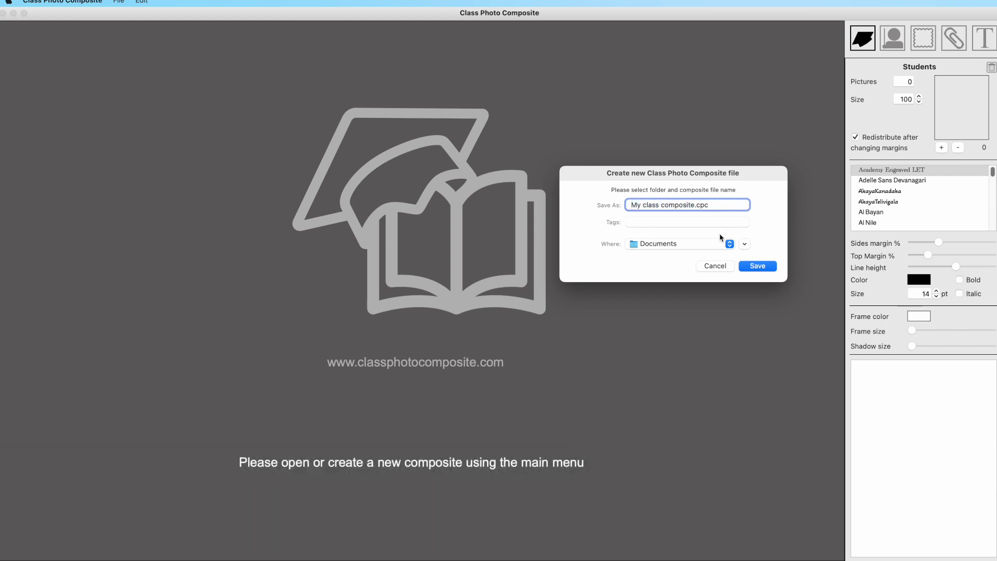
{"action": "left_click", "coordinate": [716, 244]}
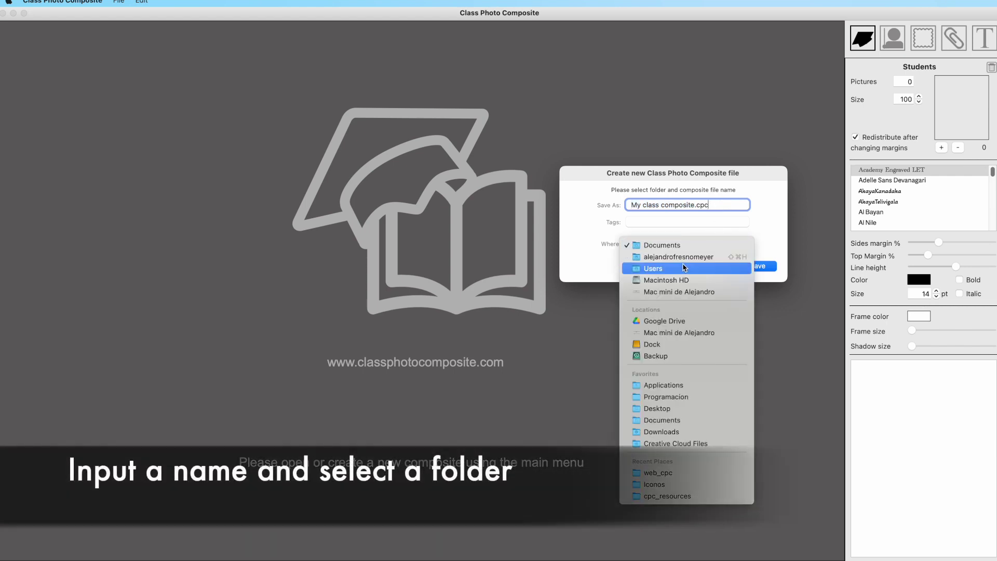
{"action": "left_click", "coordinate": [675, 408]}
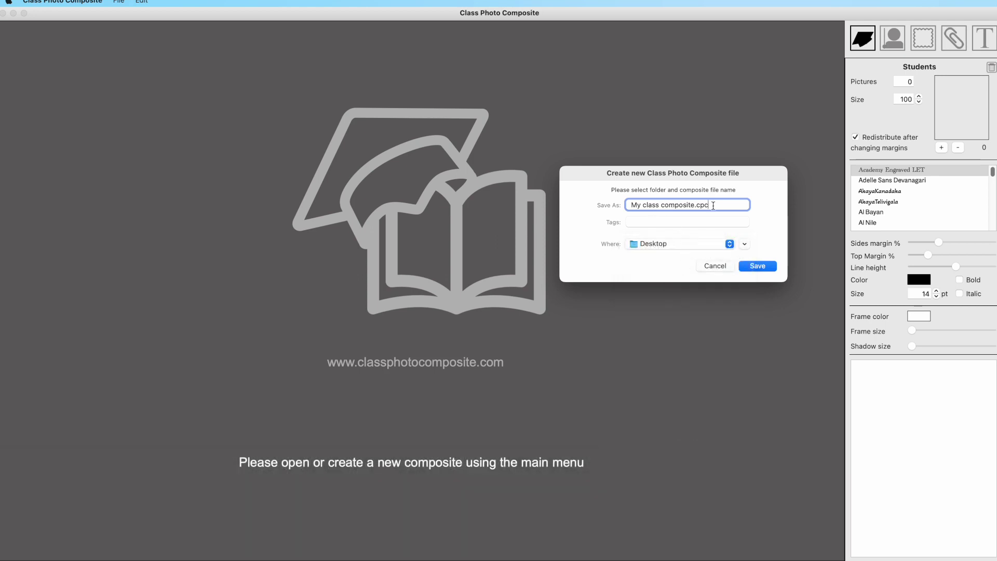
Create the 30 × 20 inch canvas, keeping inches, 300 dpi and the 2 x 3 aspect ratio
{"action": "left_click", "coordinate": [758, 267]}
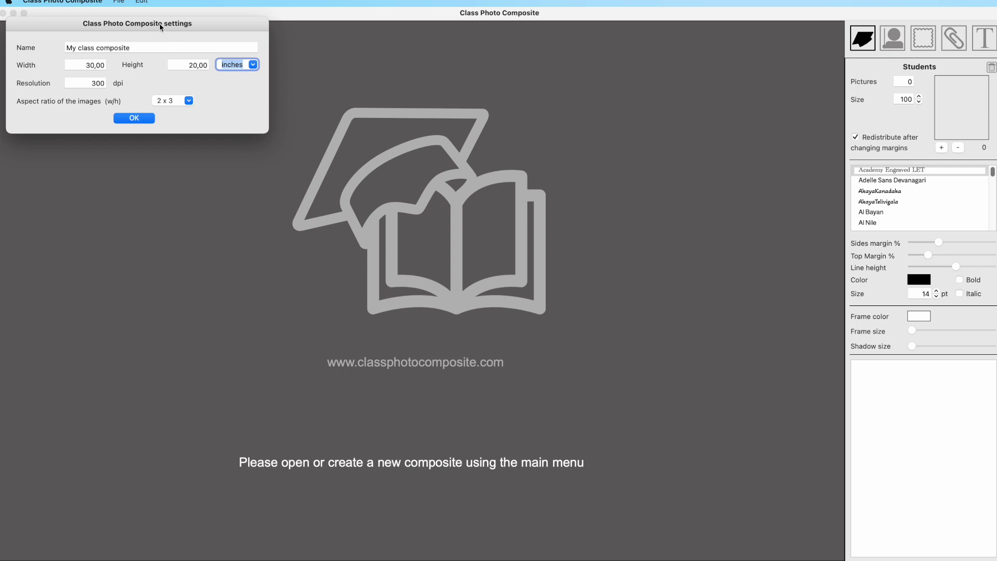
{"action": "left_click_drag", "start_coordinate": [160, 27], "coordinate": [587, 207]}
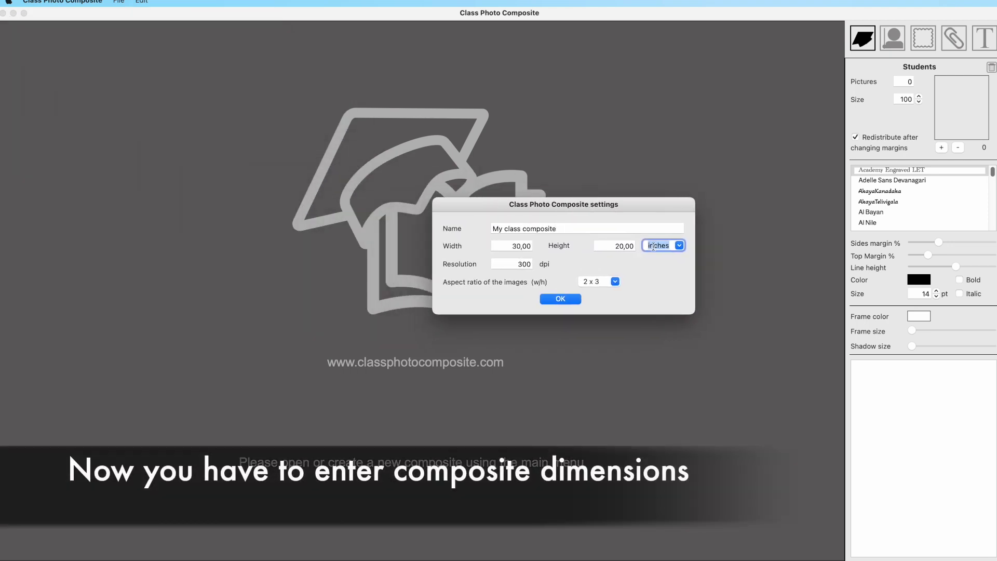
{"action": "left_click", "coordinate": [680, 246]}
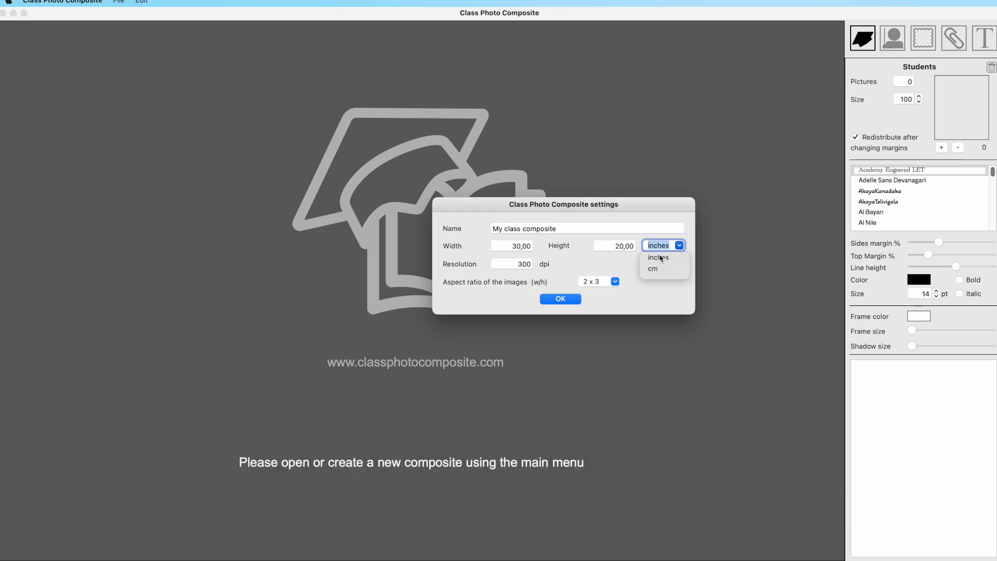
{"action": "left_click", "coordinate": [515, 263]}
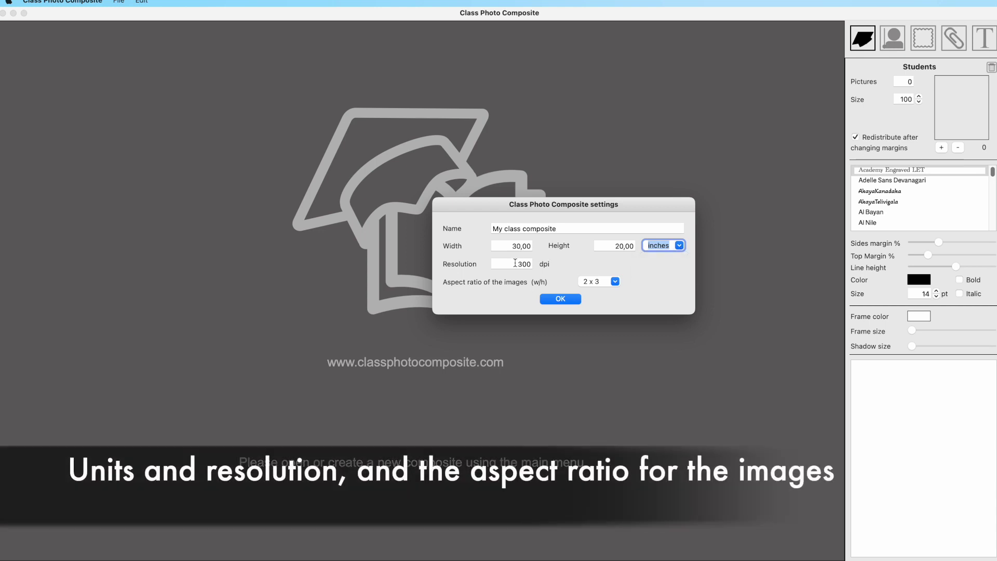
{"action": "left_click", "coordinate": [520, 263]}
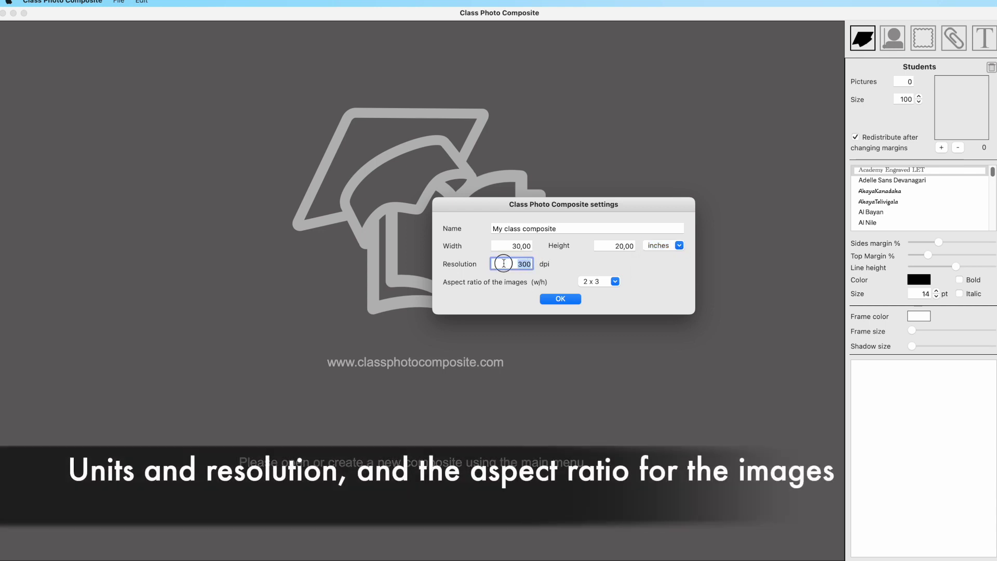
{"action": "left_click", "coordinate": [601, 281]}
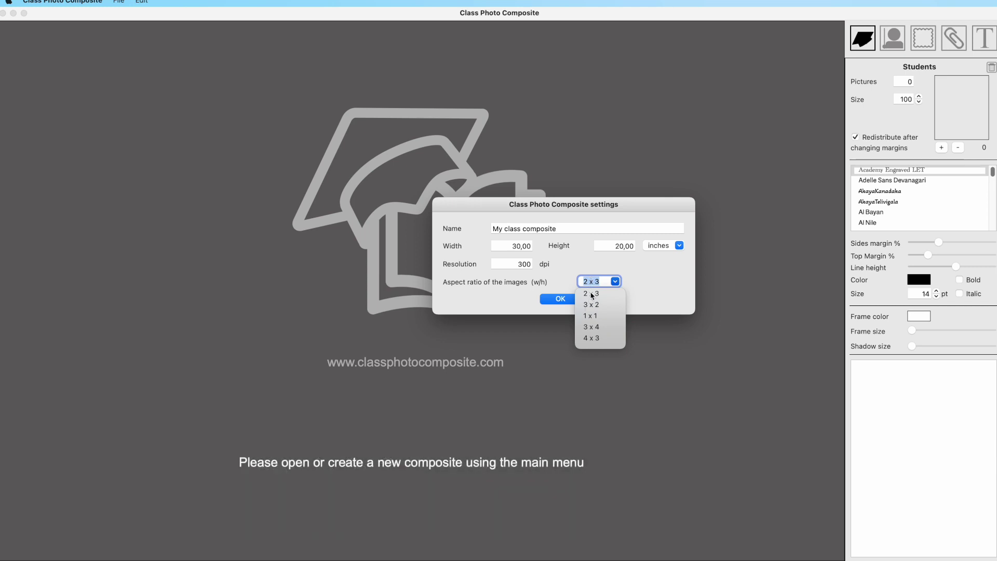
{"action": "left_click", "coordinate": [592, 294]}
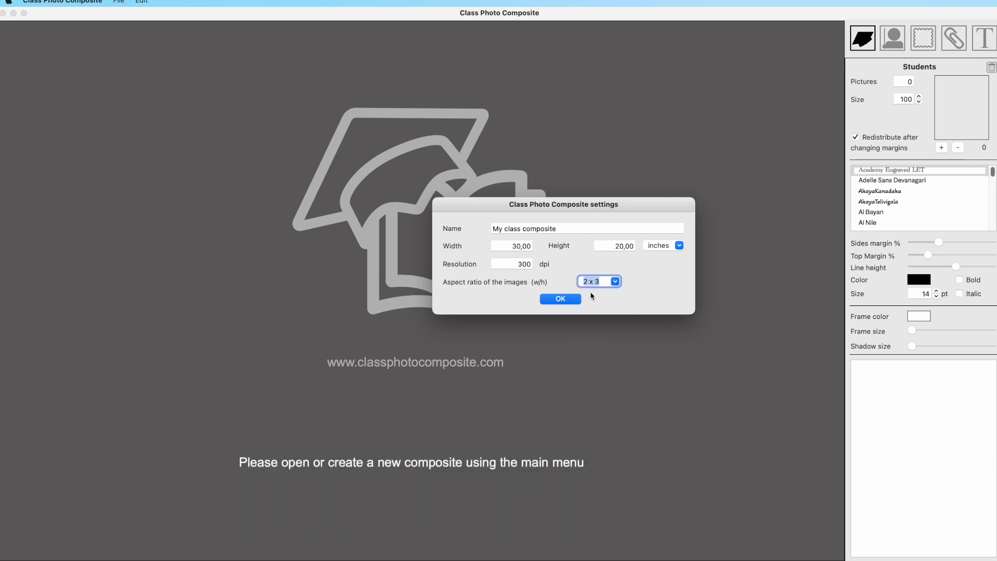
{"action": "left_click", "coordinate": [560, 299]}
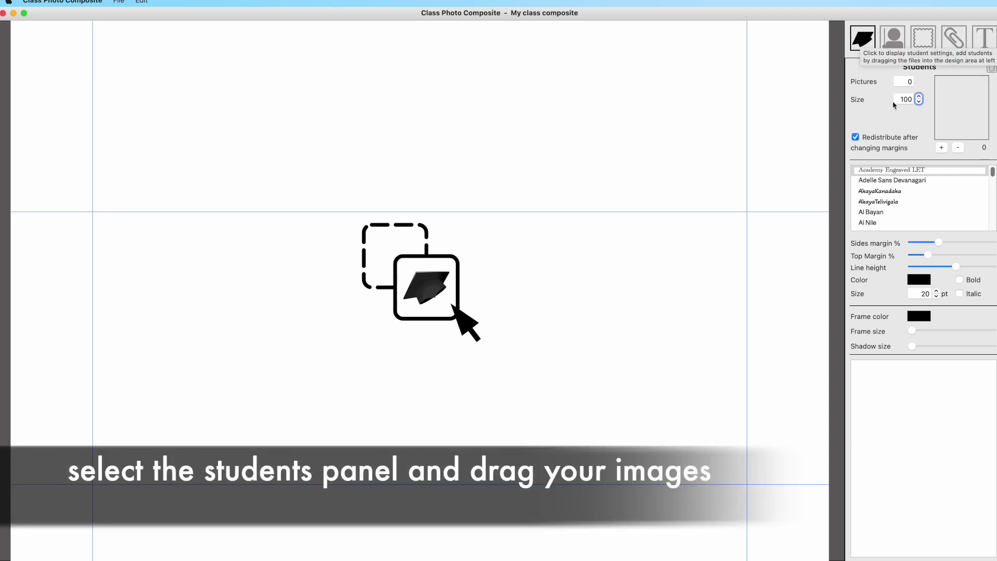
Drag all 12 student JPGs from Data for CPC > Students onto the design area
{"action": "key", "text": "super+Tab"}
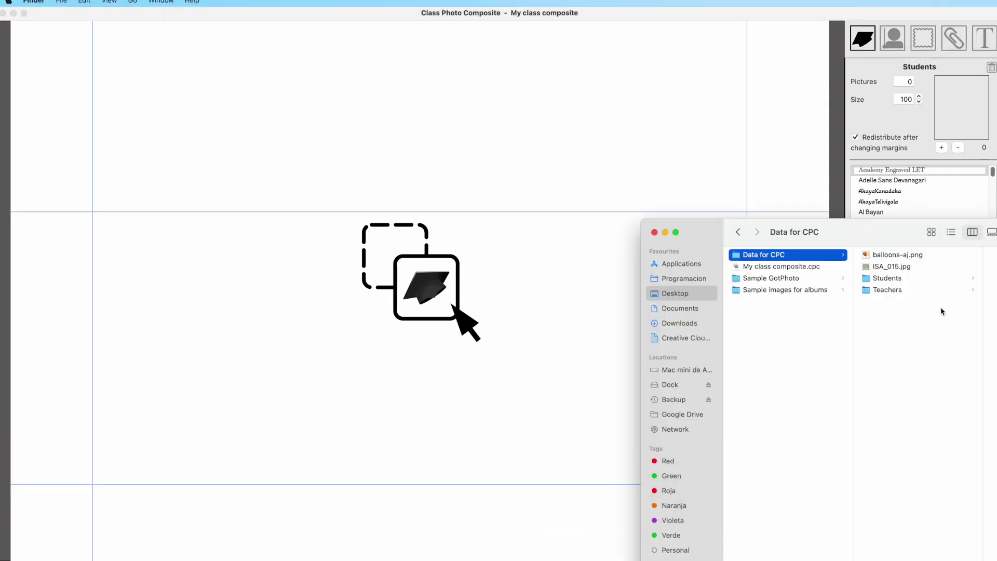
{"action": "left_click_drag", "start_coordinate": [881, 233], "coordinate": [677, 123]}
{"action": "left_click", "coordinate": [680, 168]}
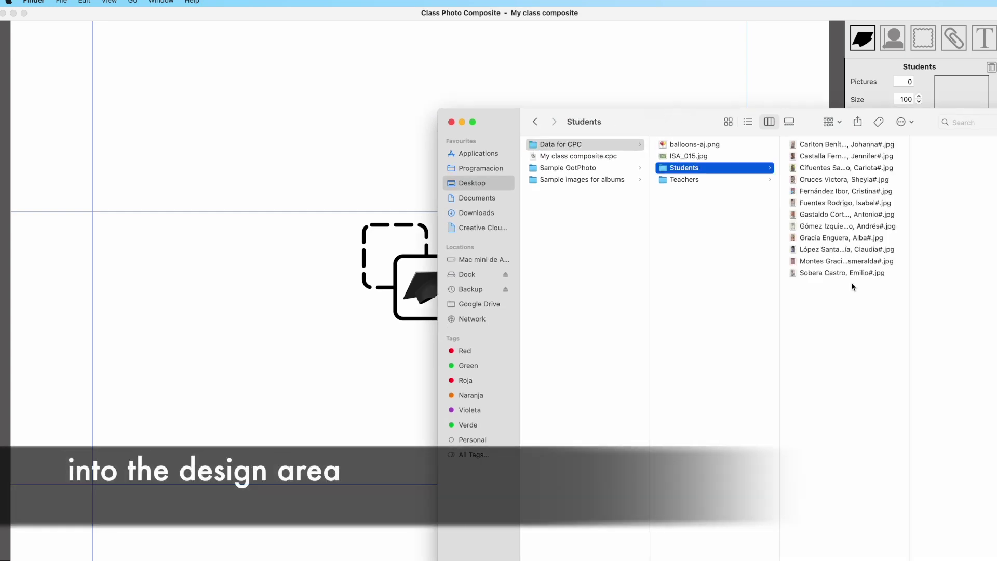
{"action": "left_click", "coordinate": [857, 294]}
{"action": "left_click_drag", "start_coordinate": [857, 294], "coordinate": [844, 147]}
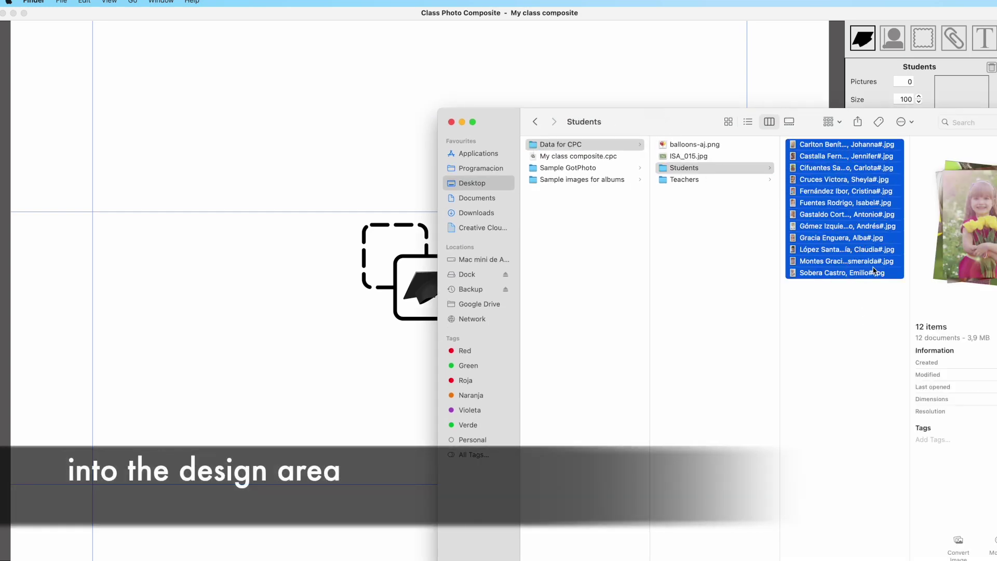
{"action": "left_click_drag", "start_coordinate": [833, 194], "coordinate": [294, 311]}
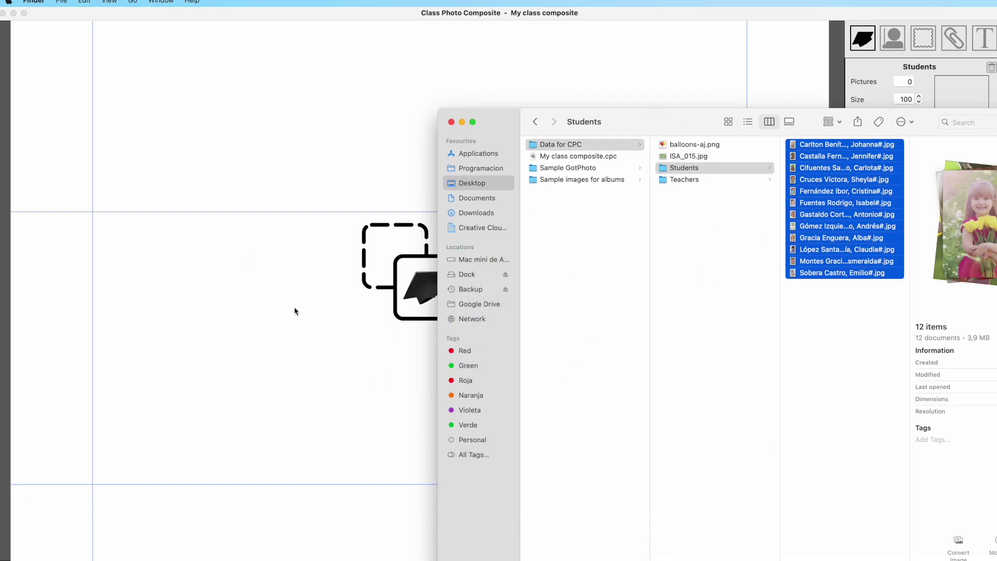
{"action": "left_click", "coordinate": [326, 174]}
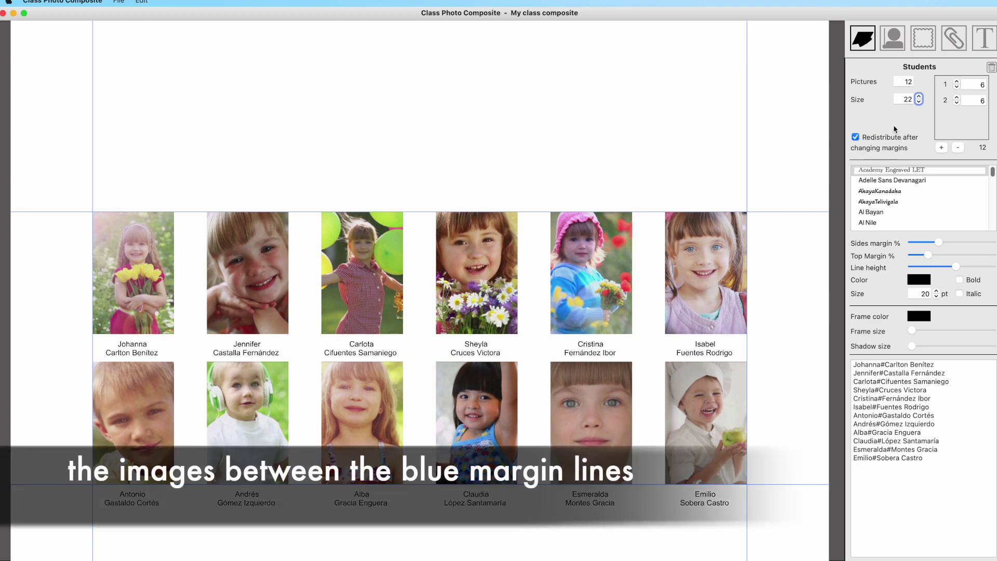
Reduce the photo size to 20 and drag the top and left margins inward
{"action": "left_click", "coordinate": [919, 102]}
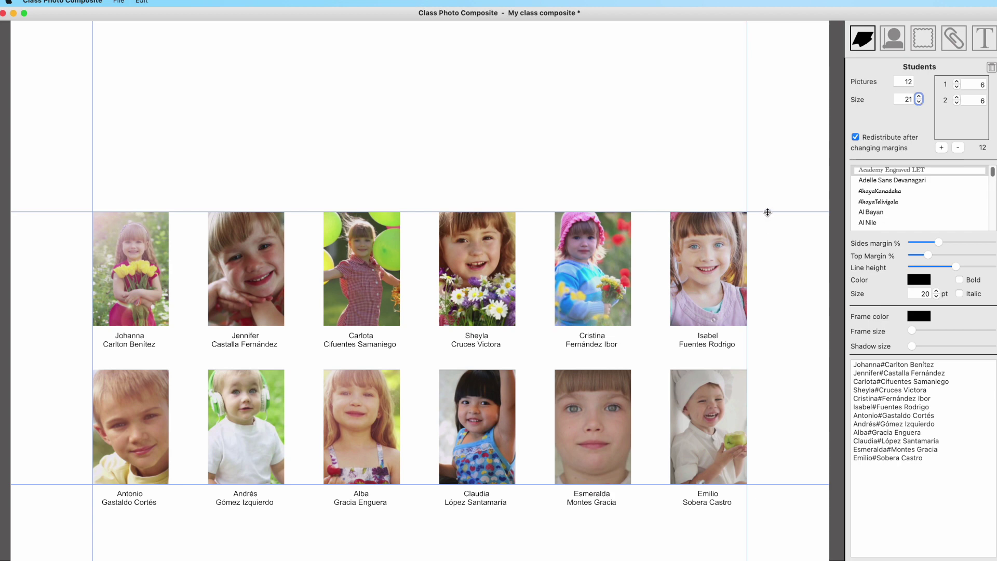
{"action": "mouse_move", "coordinate": [767, 212]}
{"action": "left_mouse_down"}
{"action": "mouse_move", "coordinate": [766, 242]}
{"action": "mouse_move", "coordinate": [766, 204]}
{"action": "left_mouse_up"}
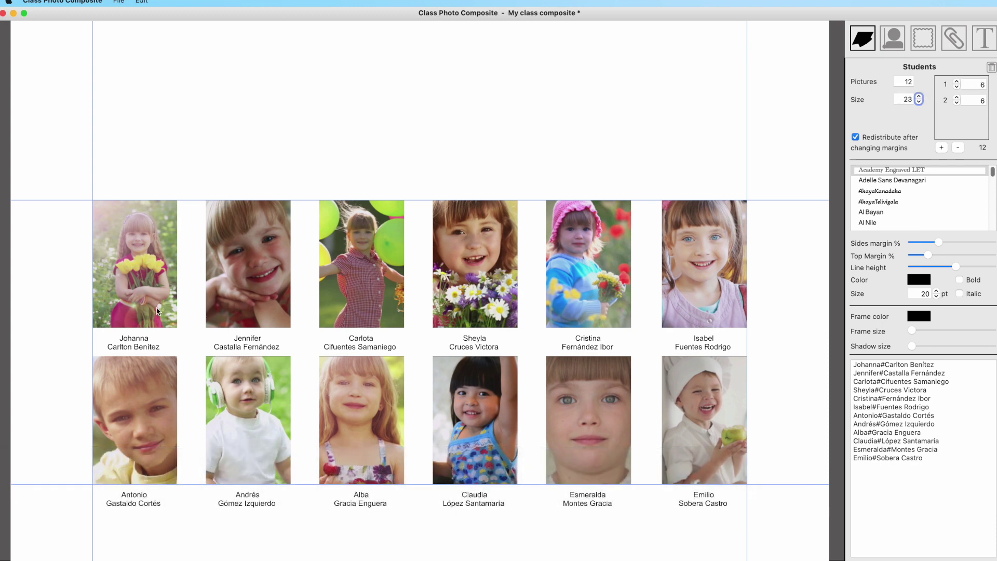
{"action": "left_click_drag", "start_coordinate": [92, 157], "coordinate": [138, 156]}
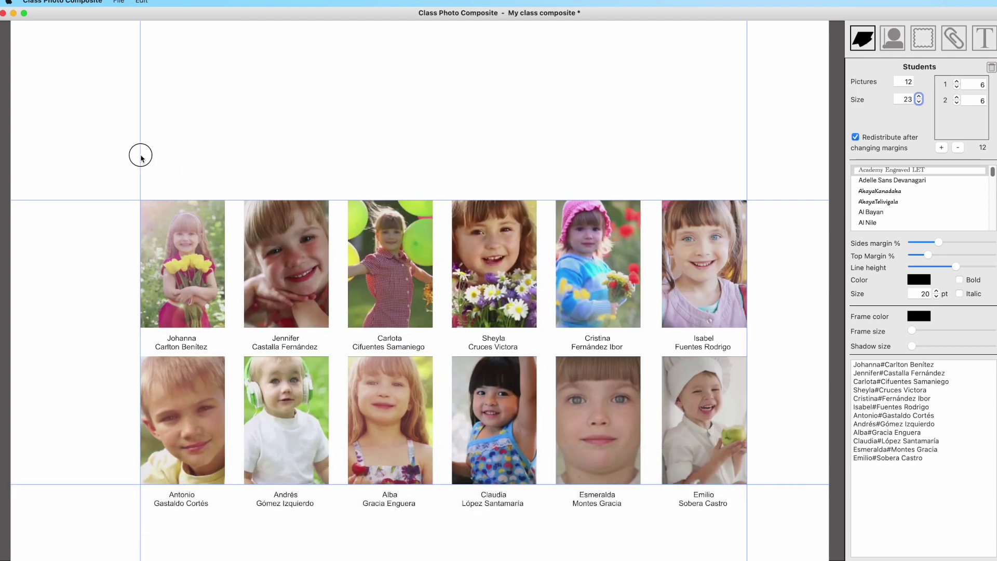
{"action": "left_click_drag", "start_coordinate": [778, 201], "coordinate": [784, 247]}
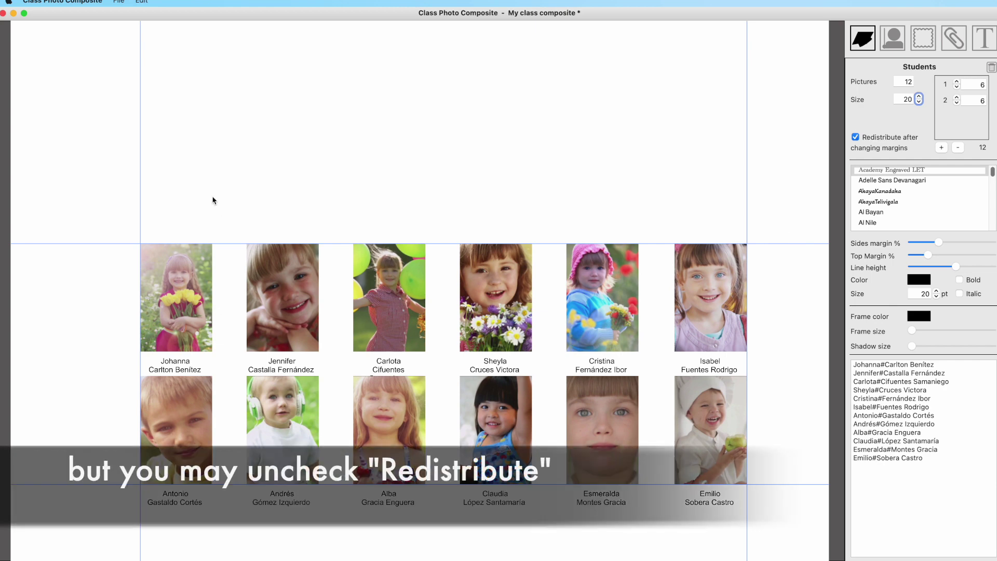
Fine-tune the left, top and bottom margin lines by hand
{"action": "left_click_drag", "start_coordinate": [139, 188], "coordinate": [91, 194]}
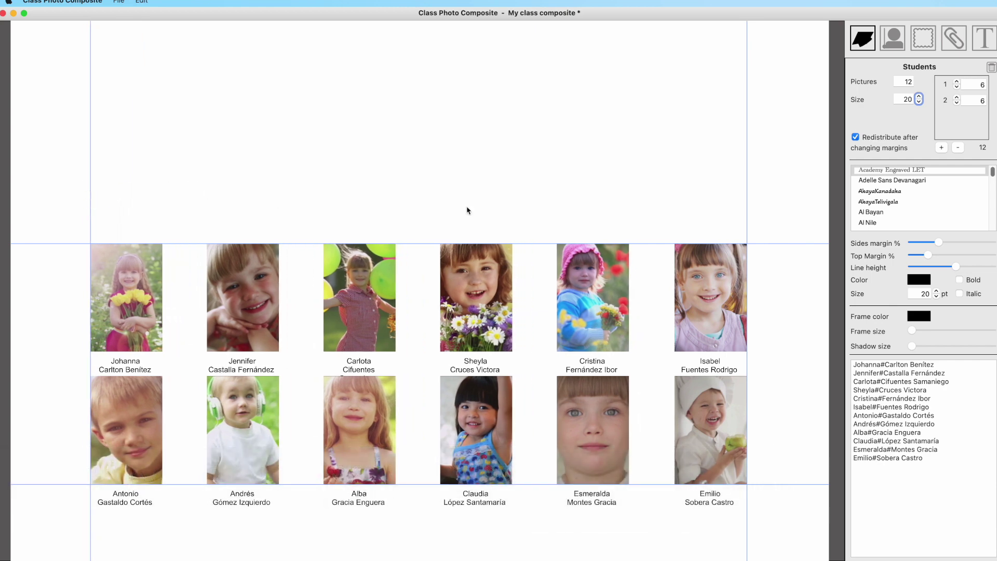
{"action": "left_click_drag", "start_coordinate": [747, 202], "coordinate": [734, 203]}
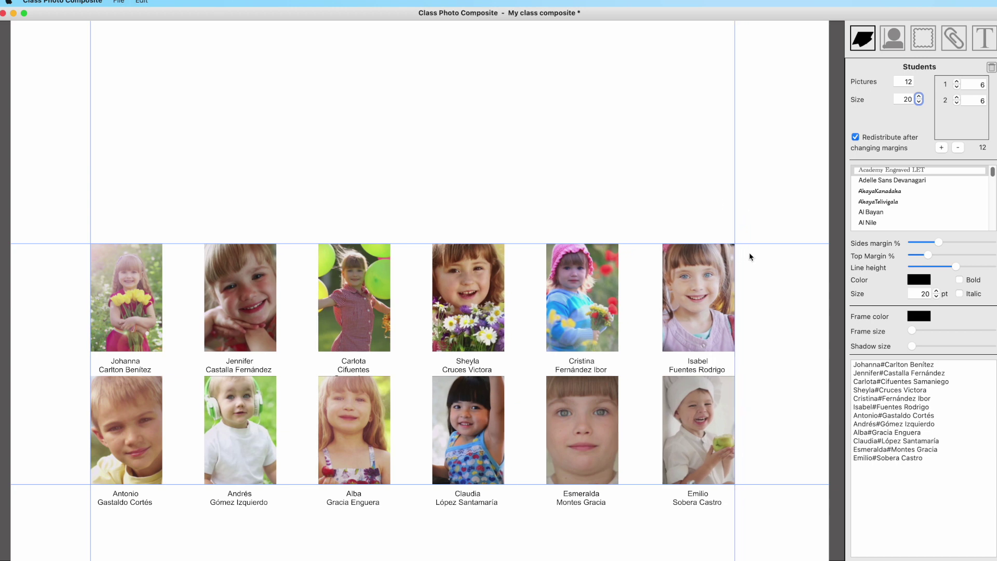
{"action": "left_click_drag", "start_coordinate": [758, 482], "coordinate": [761, 468]}
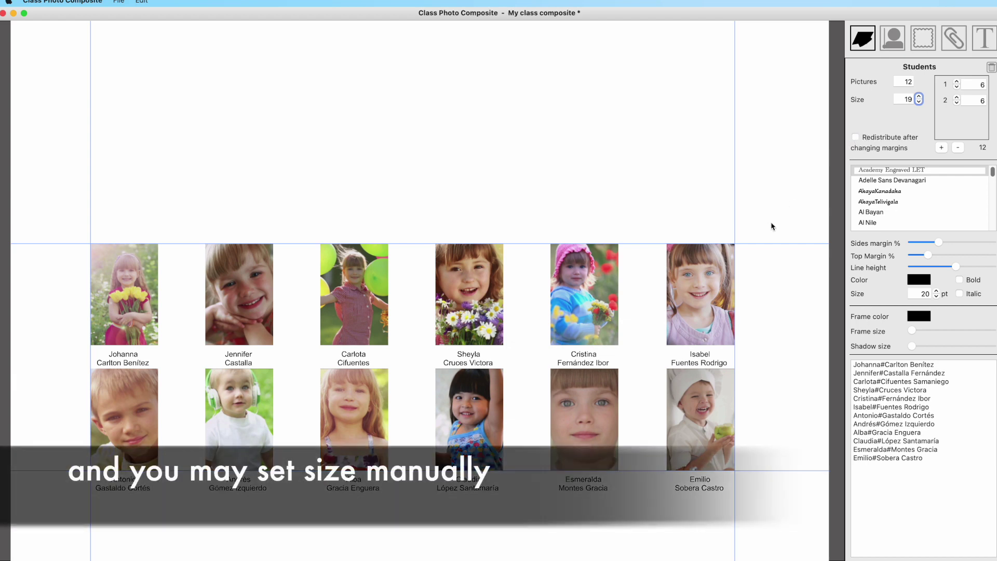
{"action": "mouse_move", "coordinate": [752, 247]}
{"action": "left_mouse_down"}
{"action": "mouse_move", "coordinate": [756, 194]}
{"action": "mouse_move", "coordinate": [758, 245]}
{"action": "mouse_move", "coordinate": [757, 203]}
{"action": "mouse_move", "coordinate": [758, 229]}
{"action": "left_mouse_up"}
{"action": "mouse_move", "coordinate": [90, 195]}
{"action": "left_mouse_down"}
{"action": "mouse_move", "coordinate": [176, 194]}
{"action": "mouse_move", "coordinate": [60, 192]}
{"action": "mouse_move", "coordinate": [294, 200]}
{"action": "mouse_move", "coordinate": [104, 192]}
{"action": "left_mouse_up"}
Step the student photo size down to 14
{"action": "left_click", "coordinate": [919, 101]}
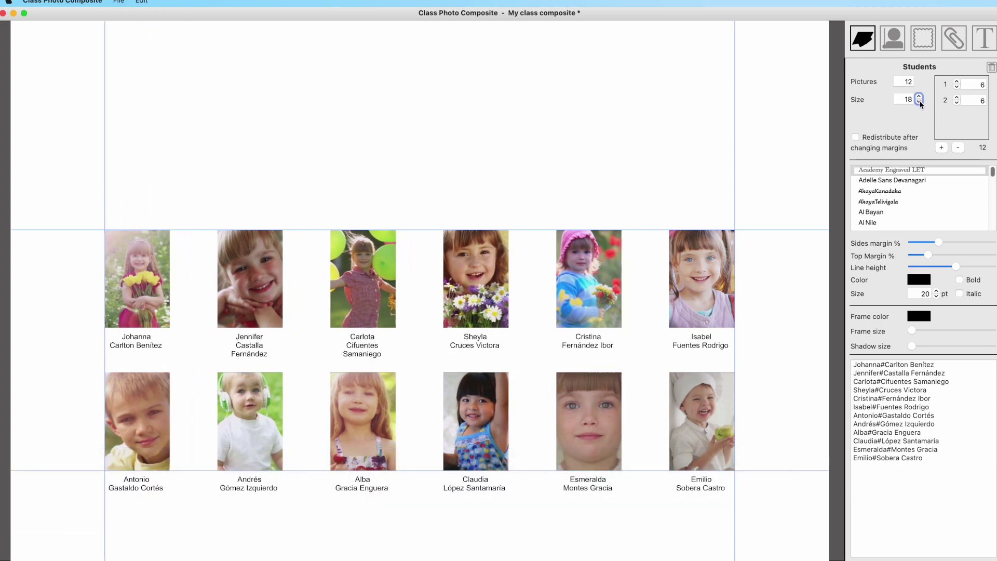
{"action": "left_click", "coordinate": [919, 102]}
{"action": "left_click", "coordinate": [919, 96]}
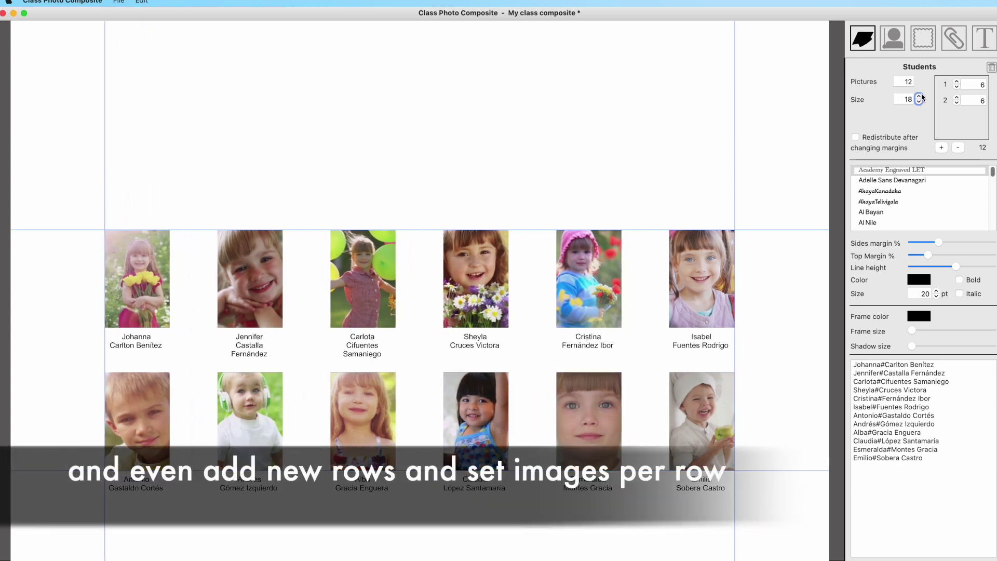
{"action": "left_click", "coordinate": [919, 102]}
{"action": "left_click", "coordinate": [919, 102]}
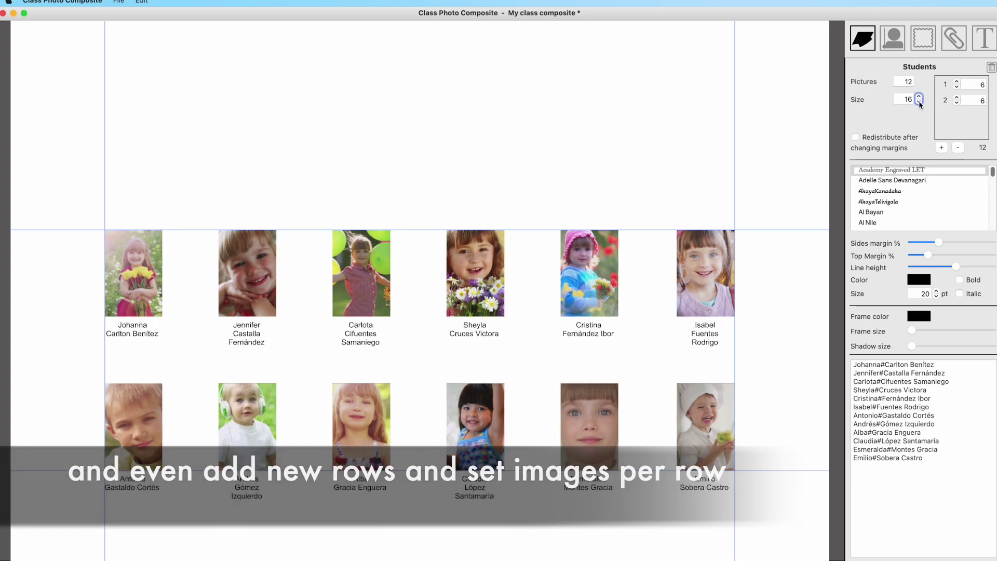
{"action": "left_click", "coordinate": [919, 102]}
{"action": "left_click", "coordinate": [919, 102]}
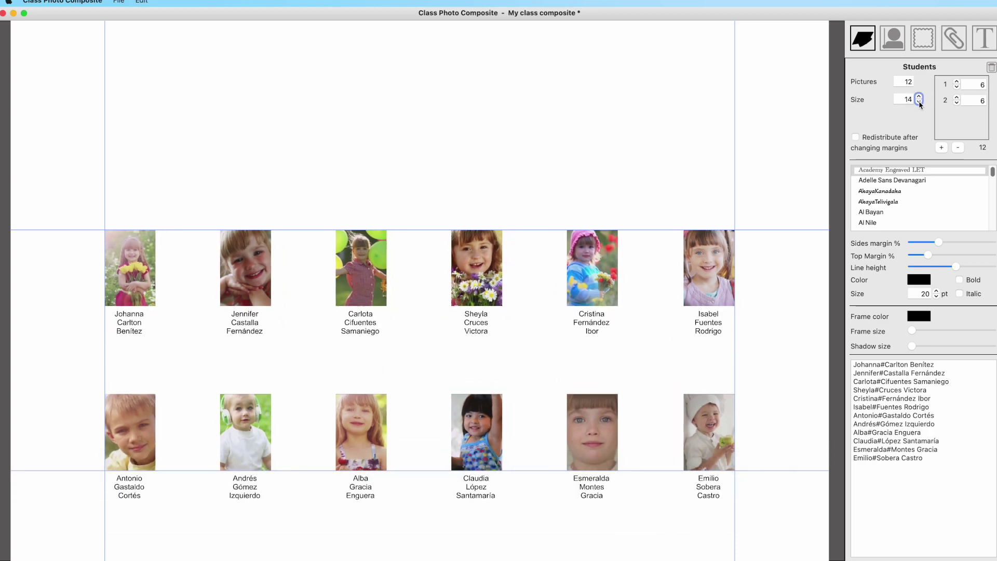
Add a third row of three photos and move the photo grid higher on the page
{"action": "left_click", "coordinate": [941, 148]}
{"action": "left_click", "coordinate": [957, 102]}
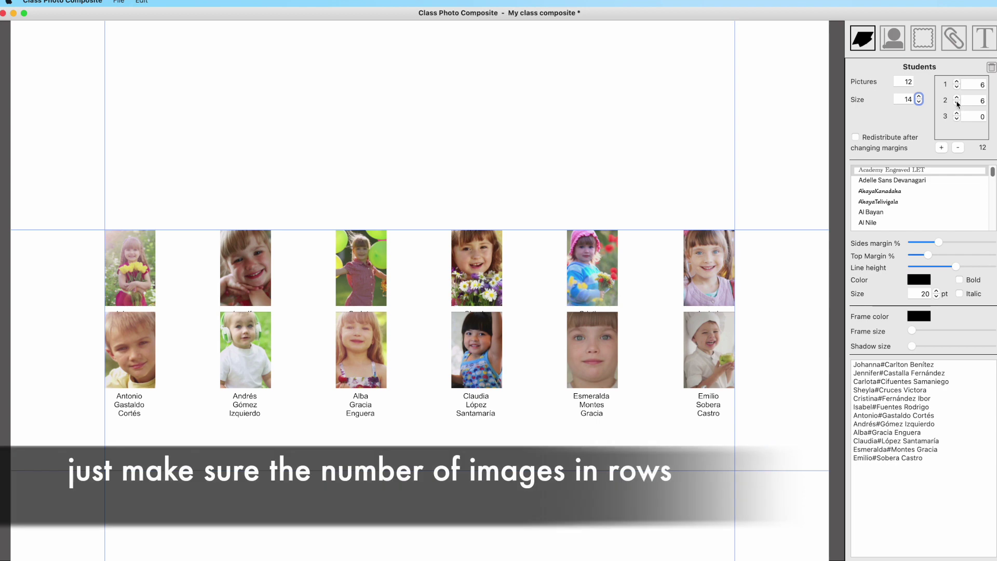
{"action": "left_click", "coordinate": [956, 102]}
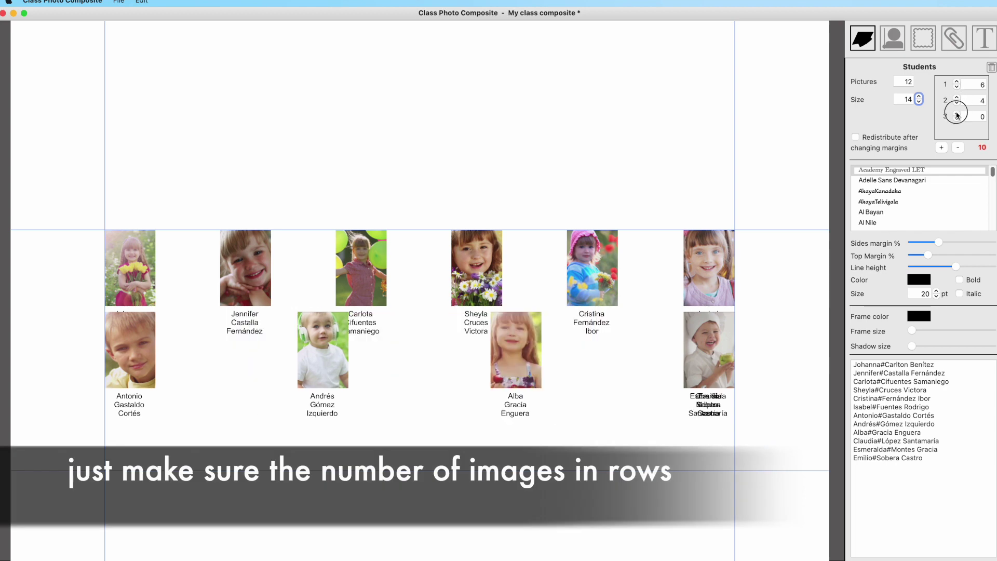
{"action": "left_click", "coordinate": [957, 114]}
{"action": "left_click", "coordinate": [957, 114]}
{"action": "left_click", "coordinate": [957, 114]}
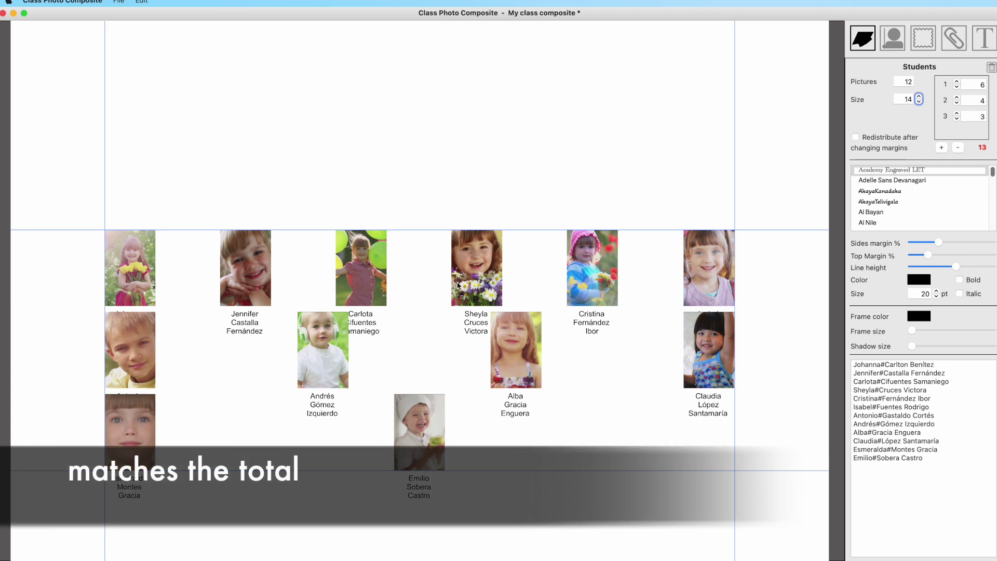
{"action": "left_click_drag", "start_coordinate": [757, 229], "coordinate": [721, 173]}
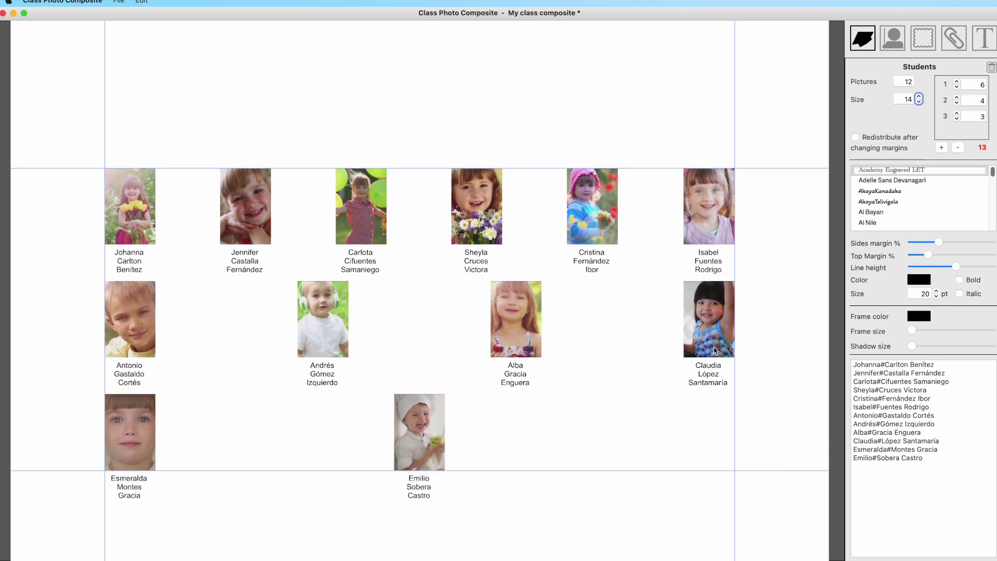
Try other per-row counts, then settle on two rows of six at size 19, grid lowered
{"action": "left_click", "coordinate": [957, 87]}
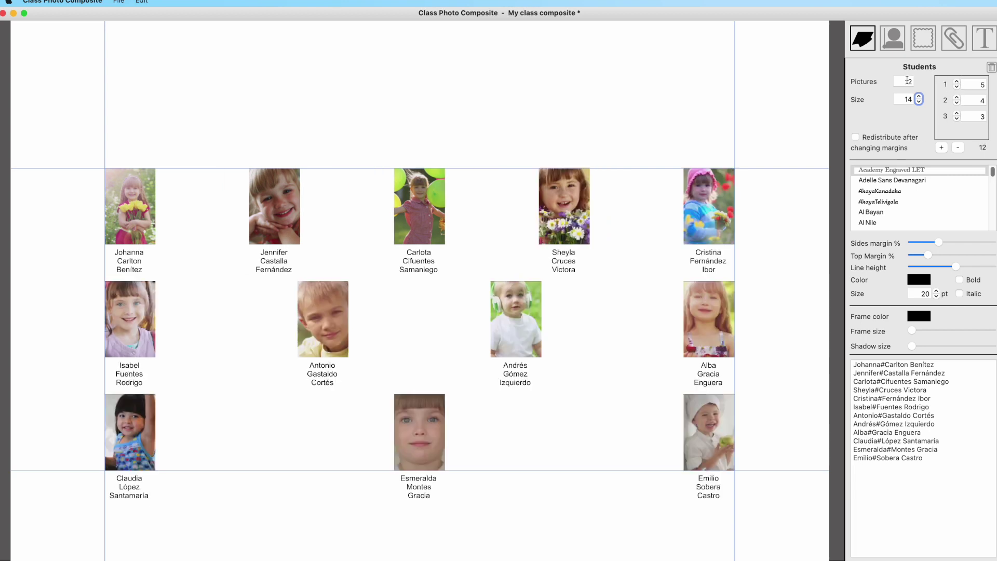
{"action": "left_click", "coordinate": [956, 103]}
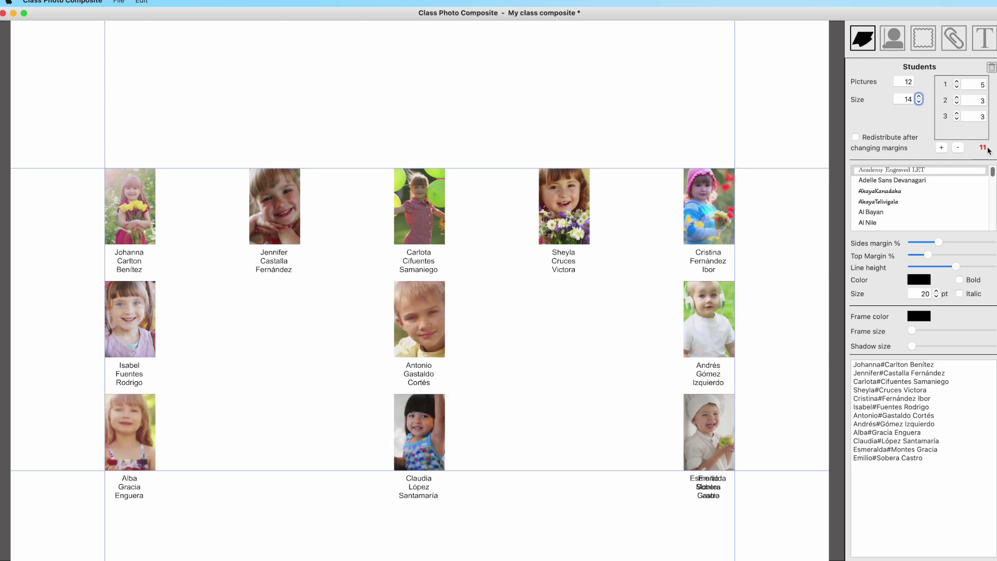
{"action": "left_click", "coordinate": [958, 98]}
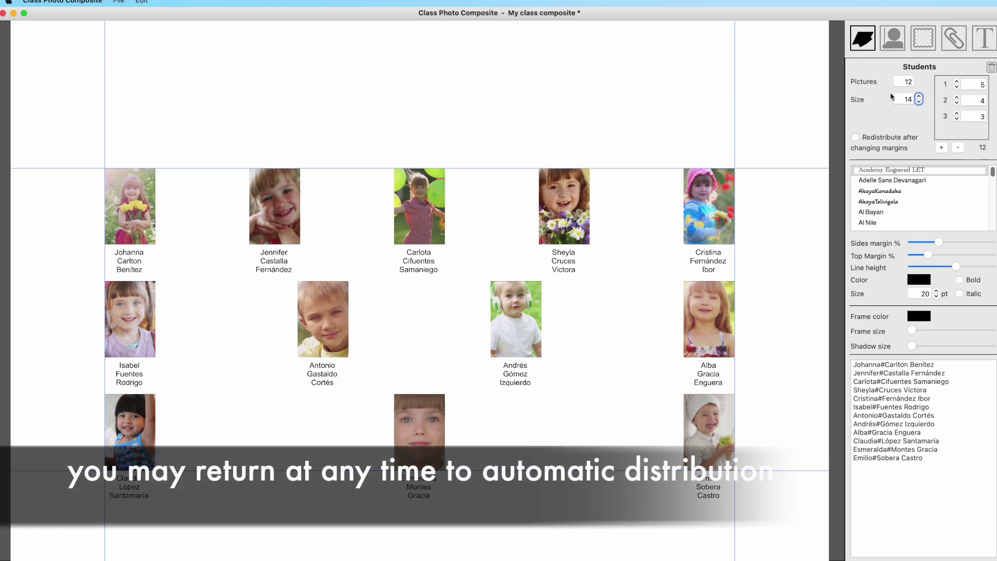
{"action": "left_click", "coordinate": [918, 97]}
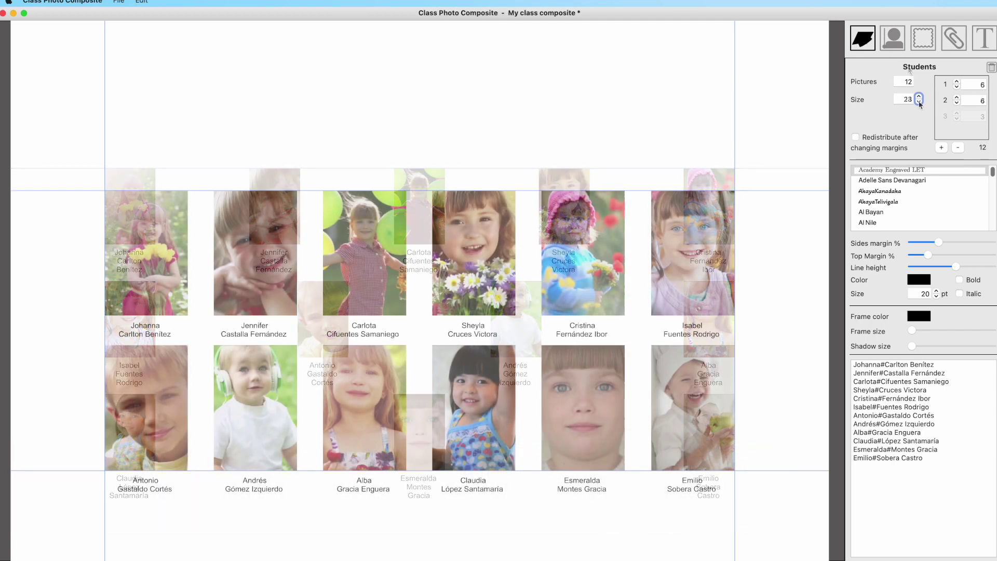
{"action": "left_click", "coordinate": [919, 102]}
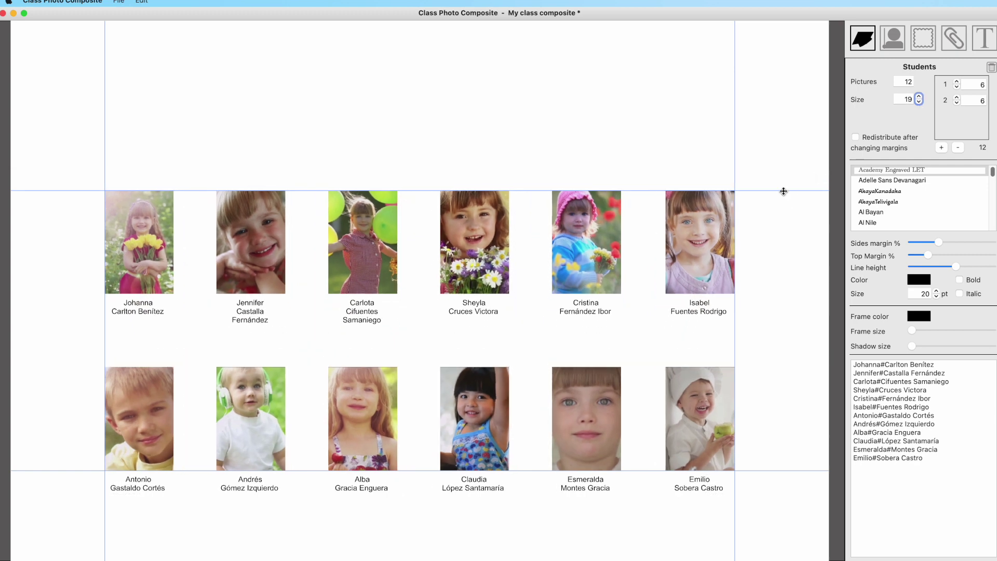
{"action": "left_click_drag", "start_coordinate": [783, 191], "coordinate": [781, 233]}
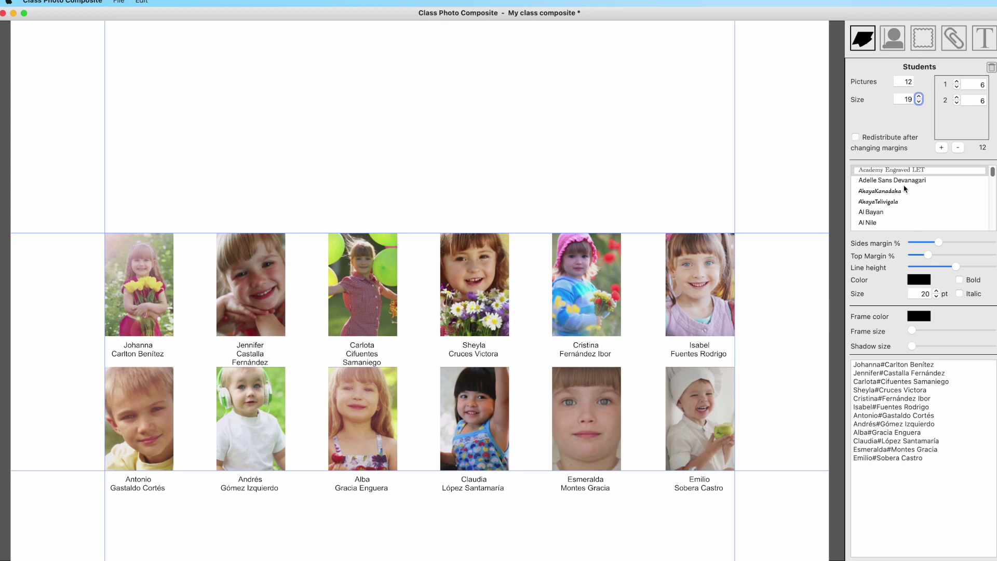
Set the name captions in Arial, widen their side margins and adjust the line height
{"action": "left_click", "coordinate": [878, 192]}
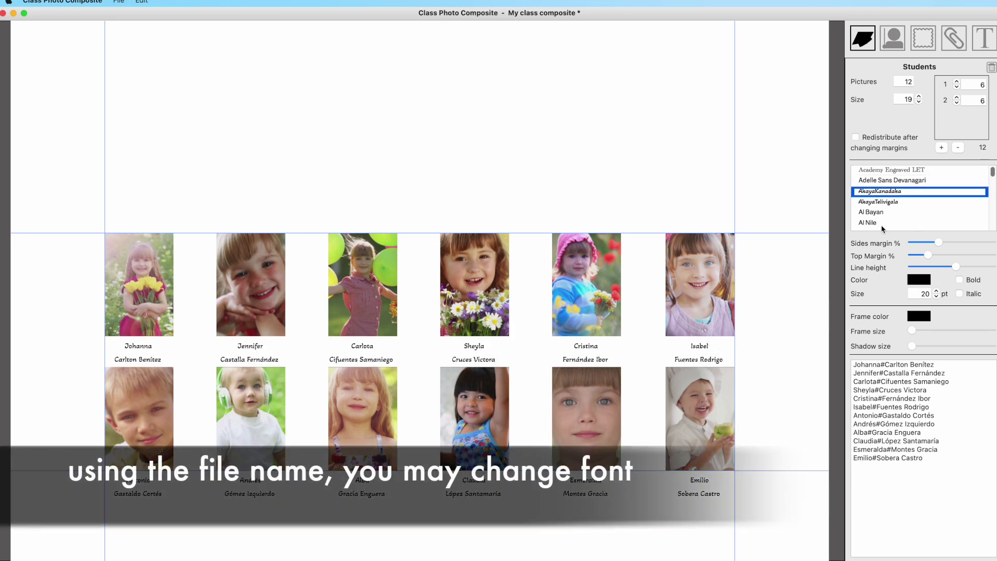
{"action": "scroll", "coordinate": [882, 224], "scroll_direction": "down", "scroll_amount": 5}
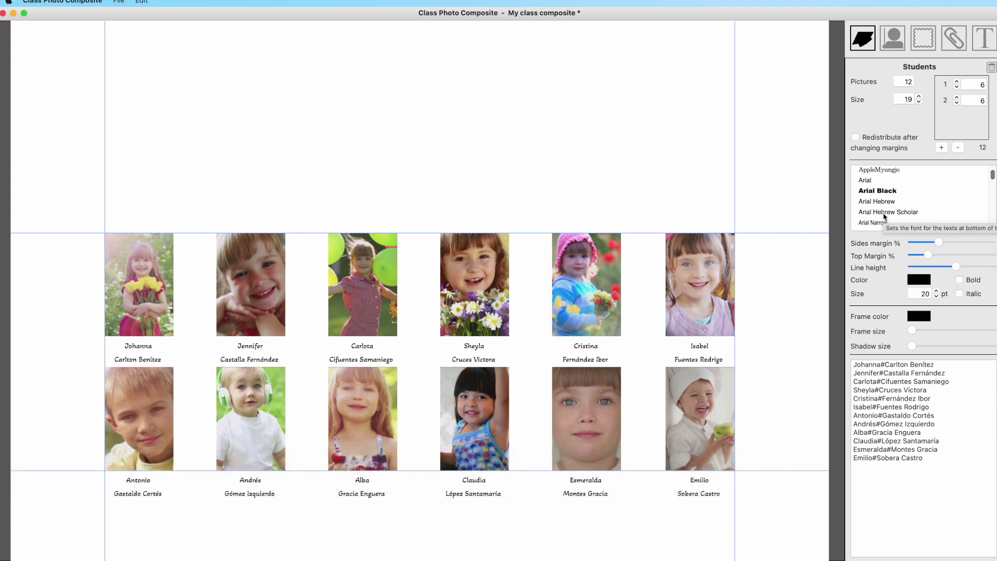
{"action": "left_click", "coordinate": [871, 181]}
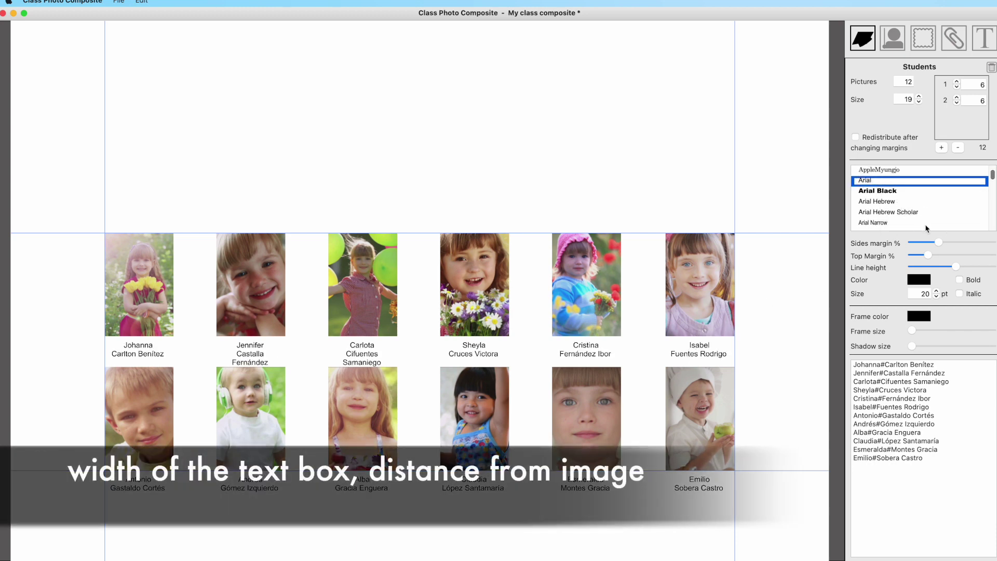
{"action": "left_click_drag", "start_coordinate": [940, 244], "coordinate": [959, 243]}
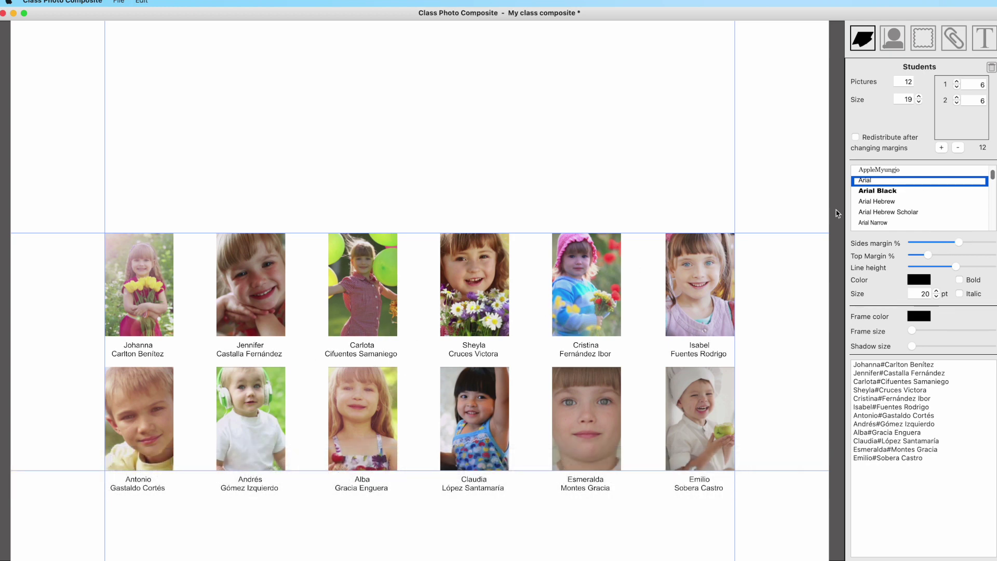
{"action": "left_click_drag", "start_coordinate": [958, 242], "coordinate": [928, 259]}
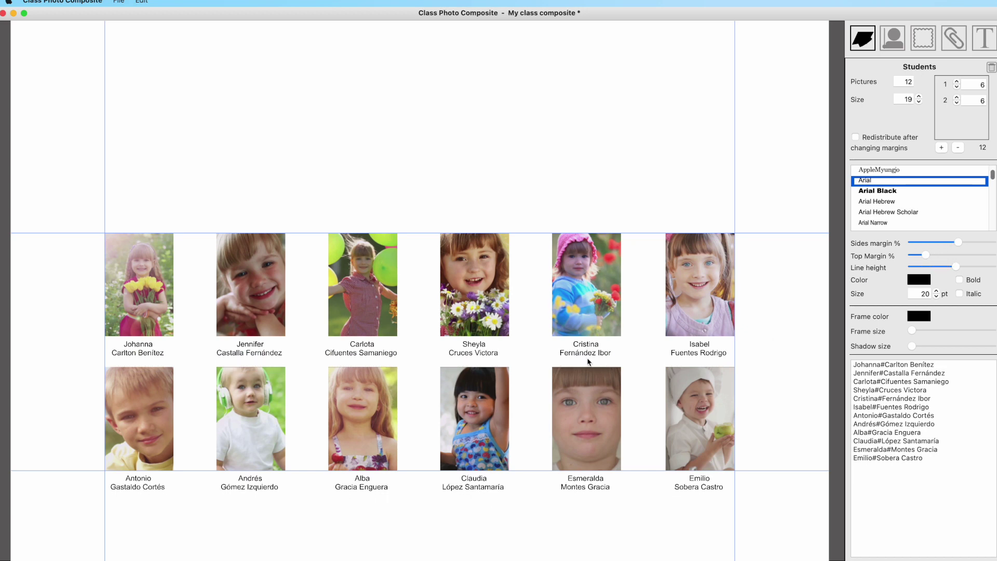
{"action": "left_click_drag", "start_coordinate": [959, 268], "coordinate": [930, 268]}
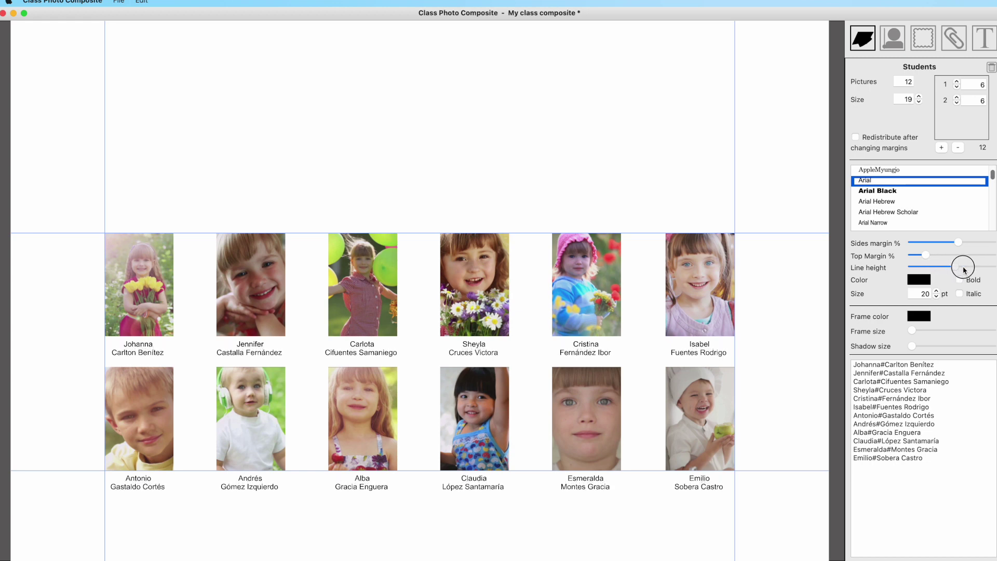
{"action": "mouse_move", "coordinate": [964, 269]}
{"action": "left_mouse_down"}
{"action": "mouse_move", "coordinate": [995, 269]}
{"action": "mouse_move", "coordinate": [949, 268]}
{"action": "left_mouse_up"}
Try cyan for the student names, then set them back to black
{"action": "left_click", "coordinate": [919, 280]}
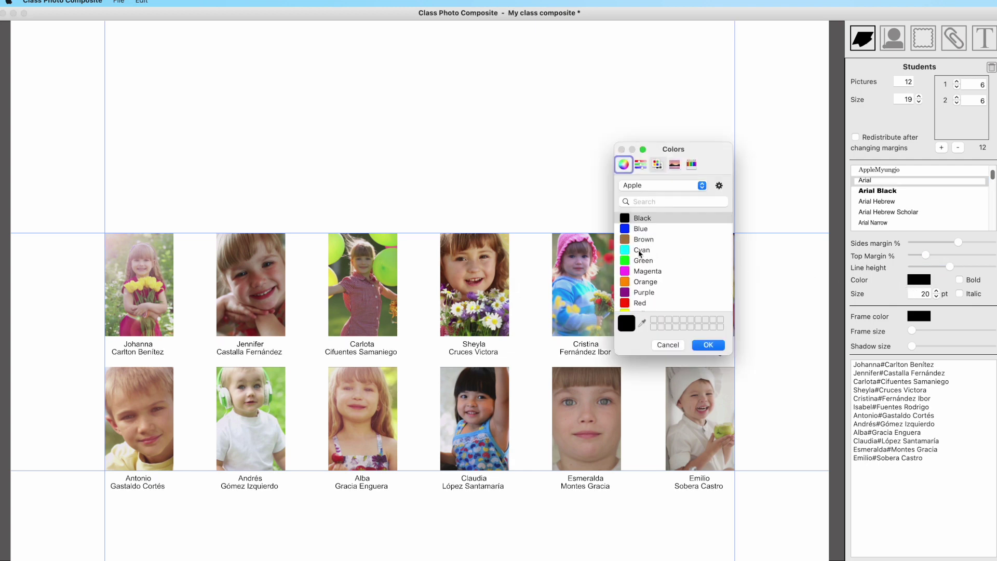
{"action": "left_click", "coordinate": [628, 250]}
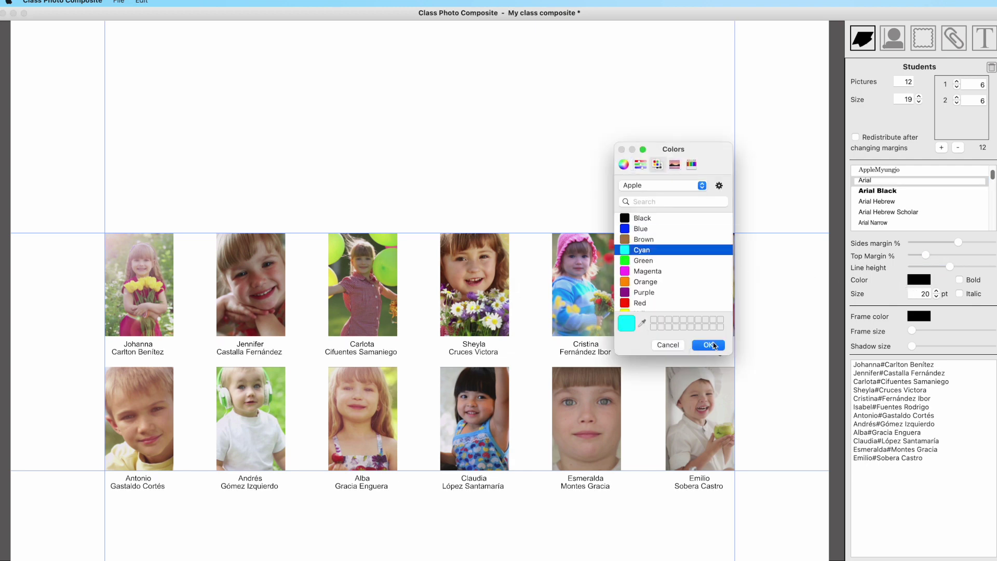
{"action": "left_click", "coordinate": [709, 345]}
{"action": "left_click", "coordinate": [922, 280]}
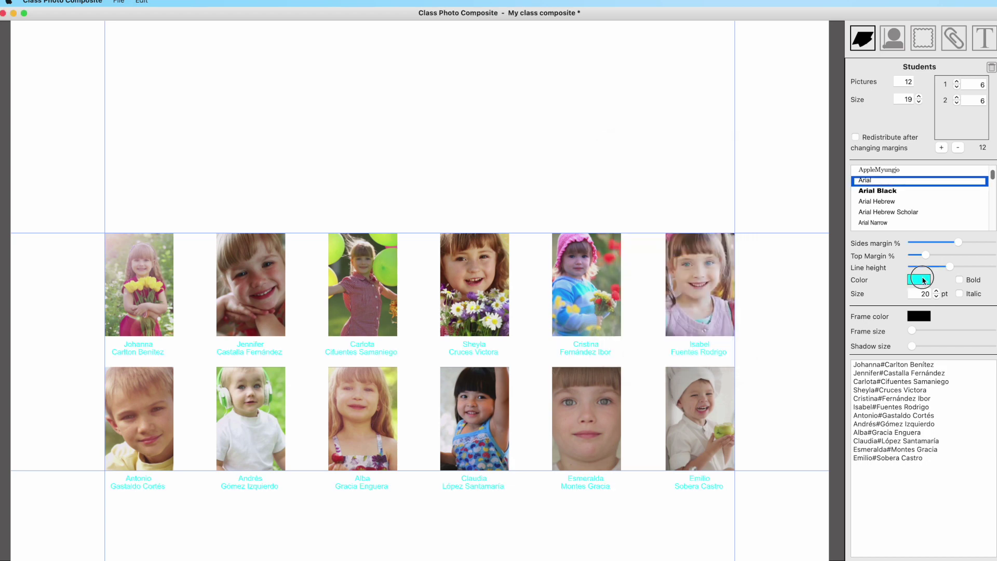
{"action": "scroll", "coordinate": [640, 293], "scroll_direction": "up", "scroll_amount": 2}
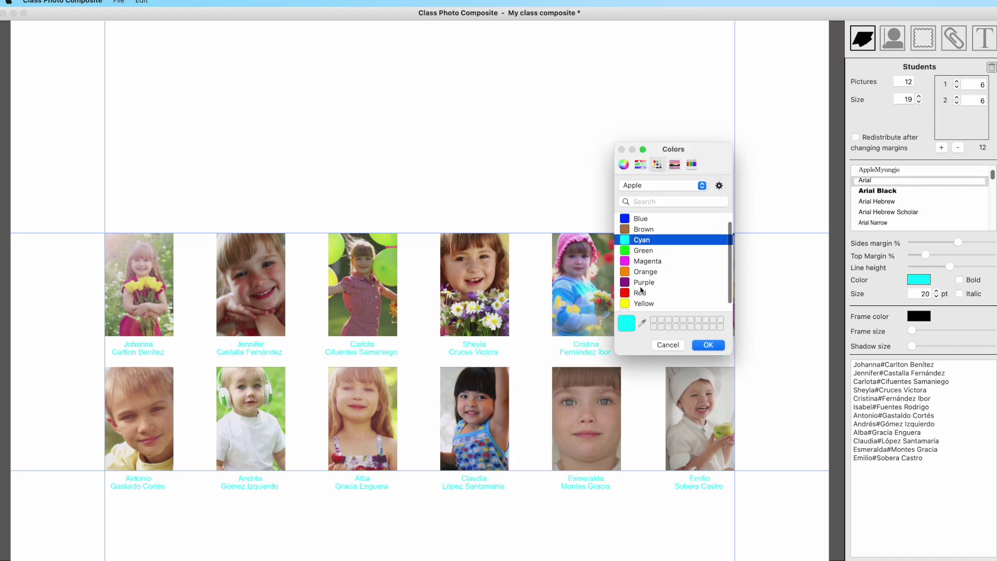
{"action": "left_click", "coordinate": [641, 218]}
{"action": "left_click", "coordinate": [705, 346]}
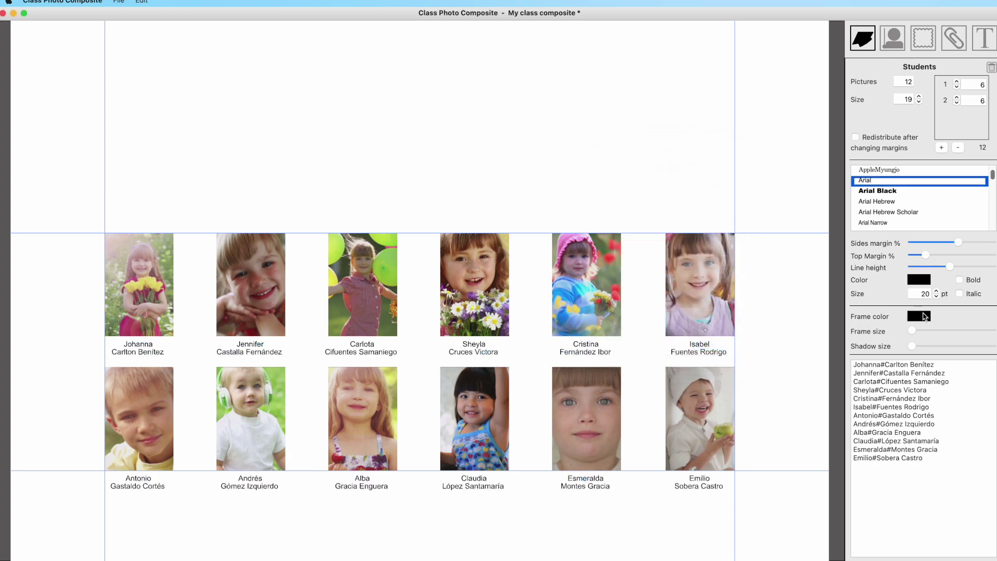
Make the student names 18 pt, bold and italic
{"action": "left_click", "coordinate": [937, 296]}
{"action": "left_click", "coordinate": [937, 296]}
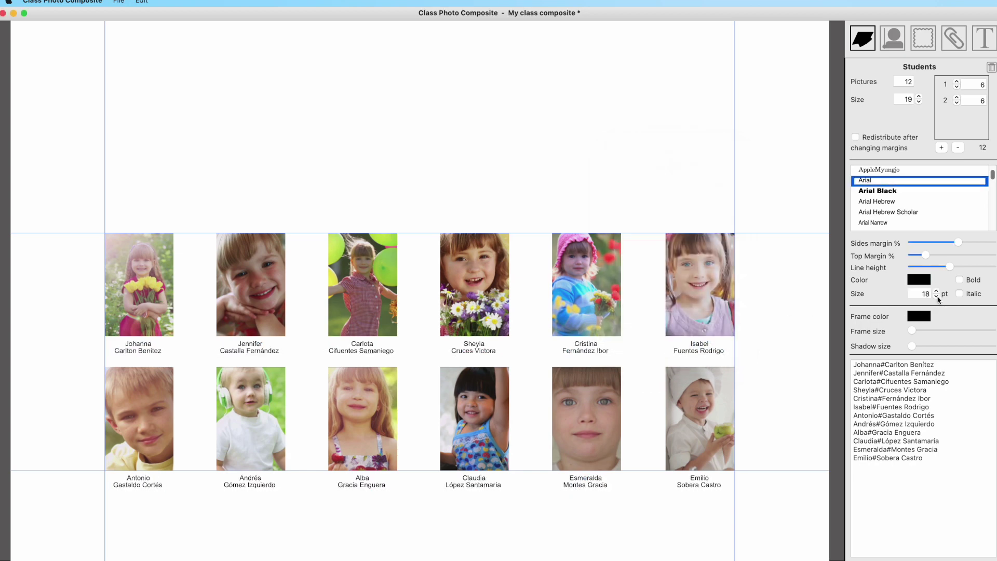
{"action": "left_click", "coordinate": [959, 280]}
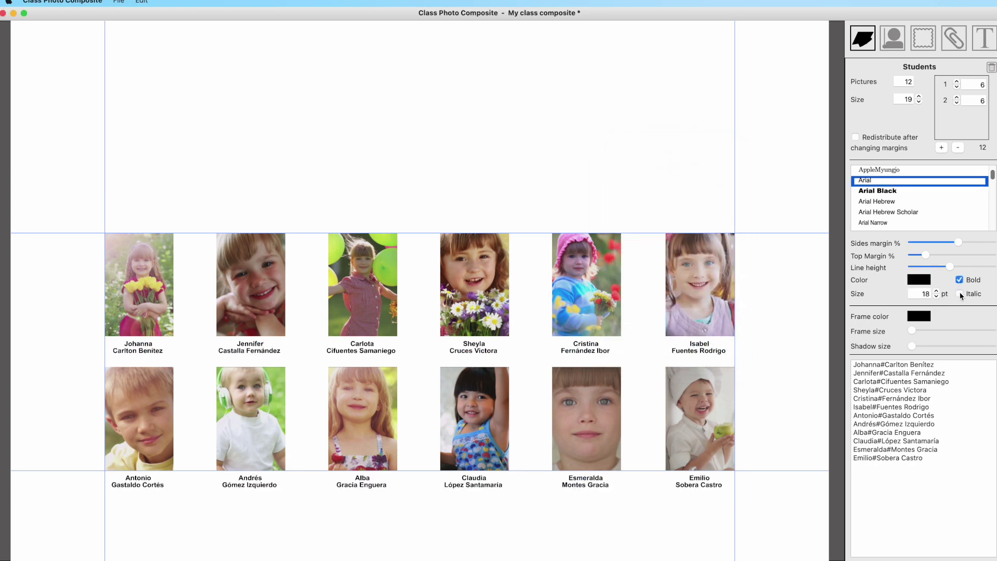
{"action": "left_click", "coordinate": [959, 294]}
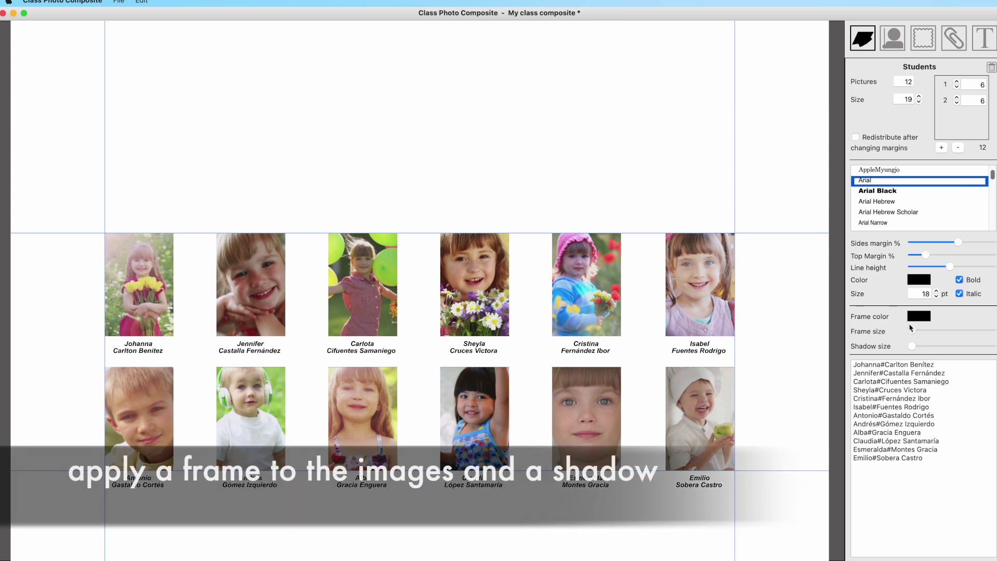
Give every student photo a thin black frame and select the first name entry
{"action": "mouse_move", "coordinate": [912, 331]}
{"action": "left_mouse_down"}
{"action": "mouse_move", "coordinate": [932, 331]}
{"action": "mouse_move", "coordinate": [923, 346]}
{"action": "left_mouse_up"}
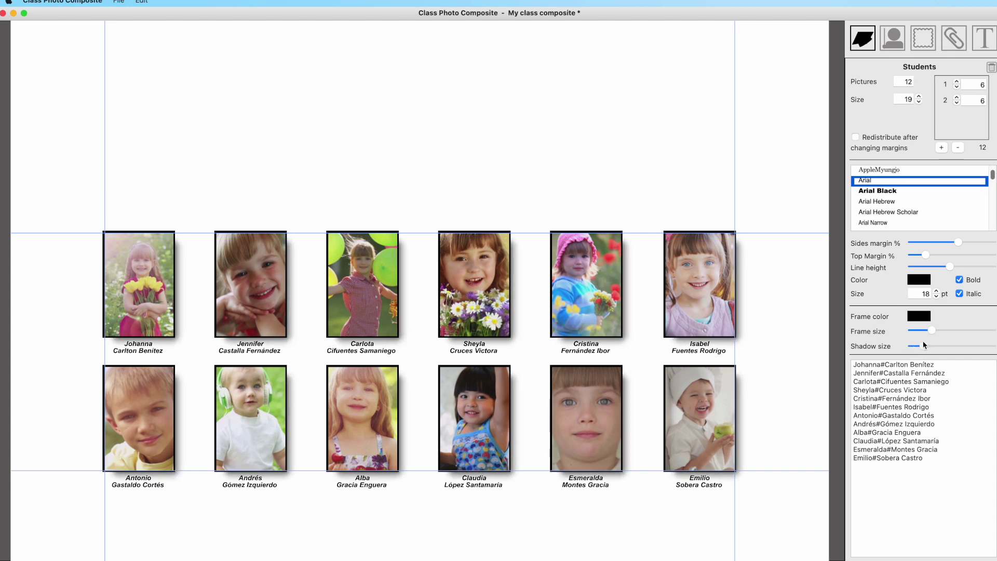
{"action": "left_click", "coordinate": [885, 365]}
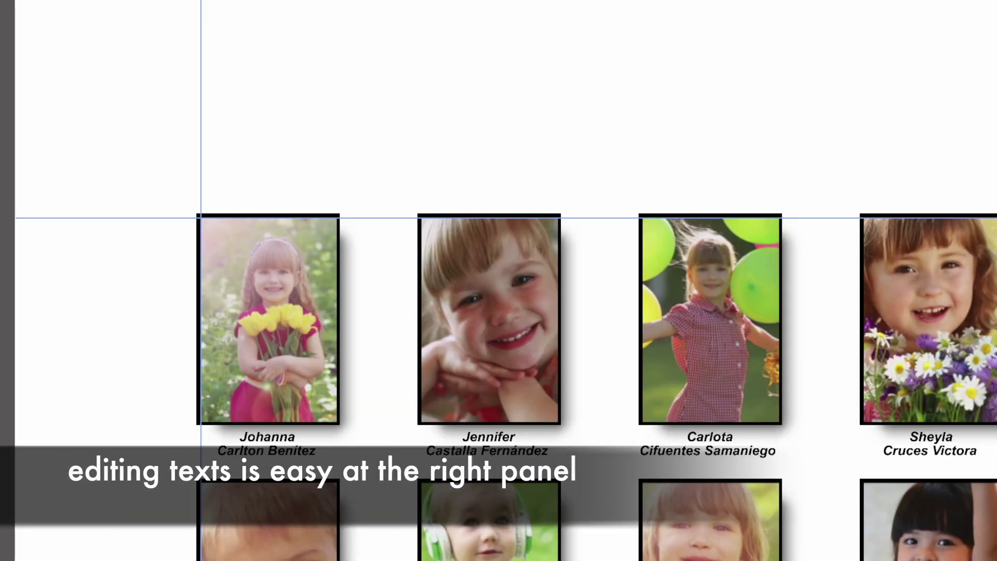
Replace the space in the first student's name with '#' so it splits over two lines
{"action": "key", "text": "BackSpace"}
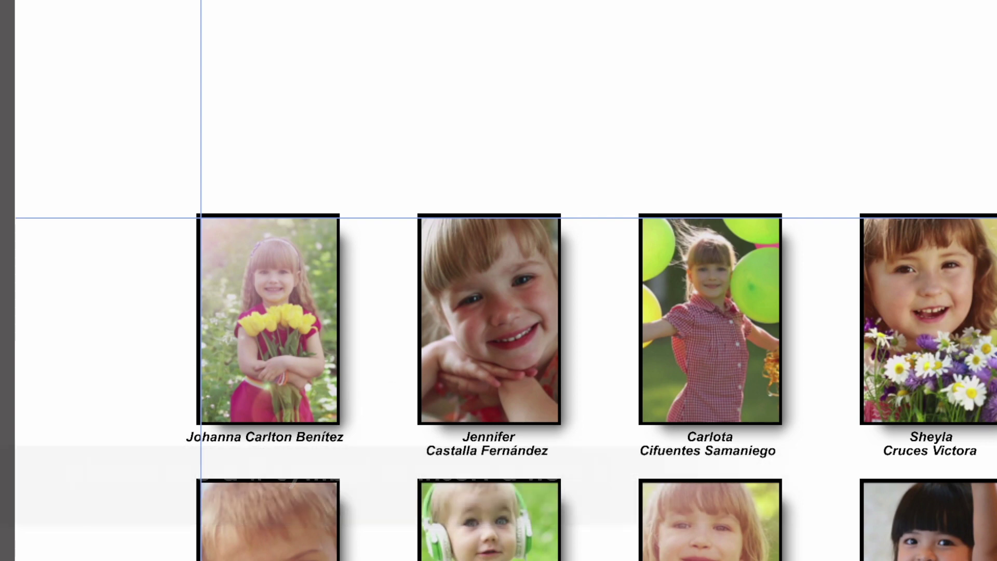
{"action": "key", "text": "BackSpace"}
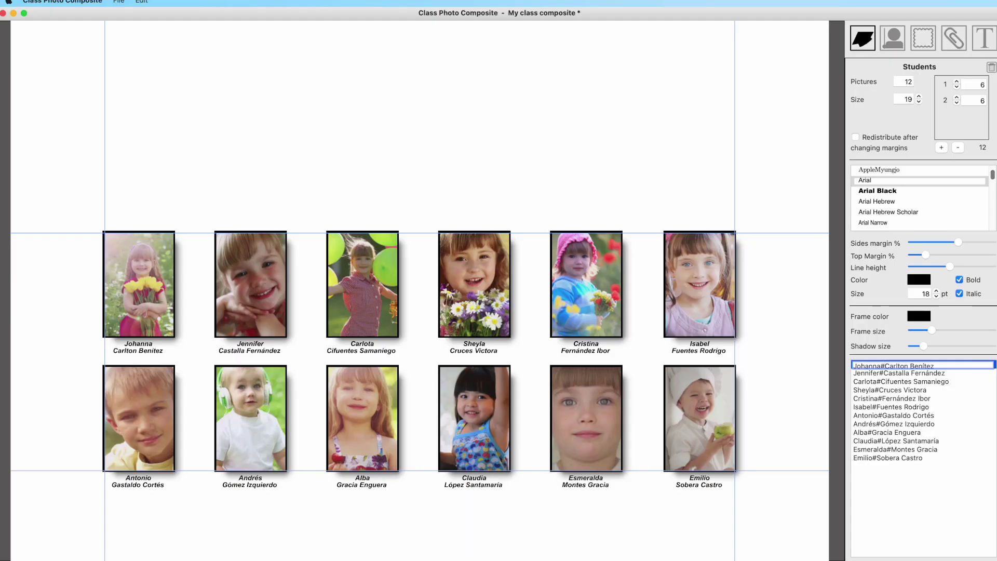
{"action": "type", "text": "# Carlton Benítez"}
{"action": "key", "text": "Return"}
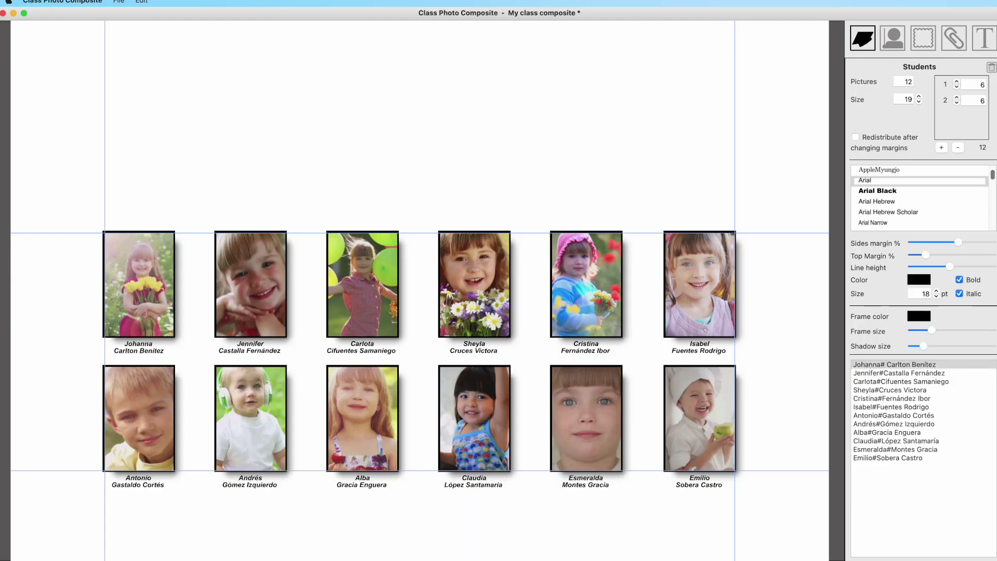
Move to the third student's name entry, then switch to the Teachers settings
{"action": "left_click", "coordinate": [896, 423]}
{"action": "key", "text": "Up"}
{"action": "key", "text": "Up"}
{"action": "key", "text": "Up"}
{"action": "key", "text": "Up"}
{"action": "key", "text": "Up"}
{"action": "key", "text": "Return"}
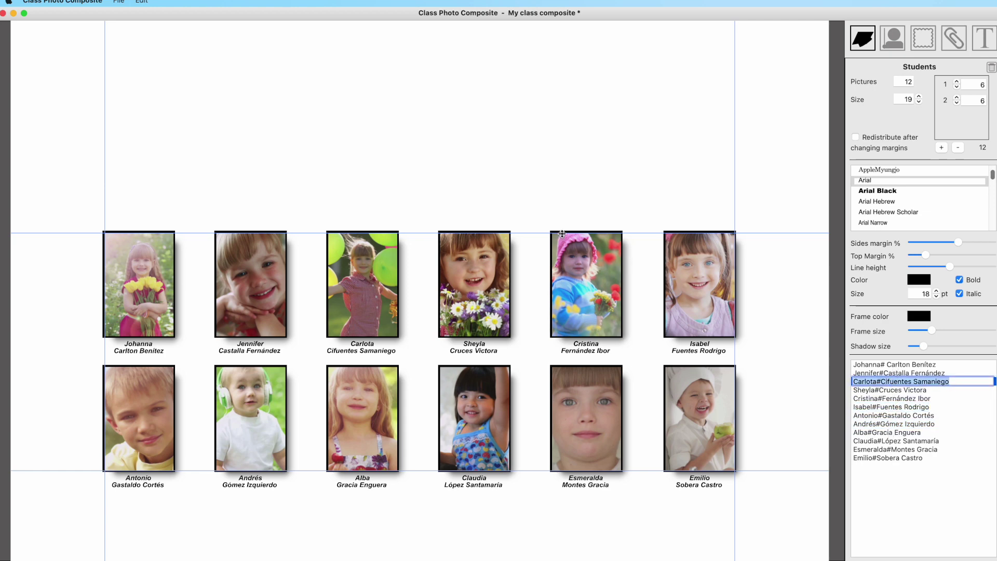
{"action": "left_click", "coordinate": [894, 39]}
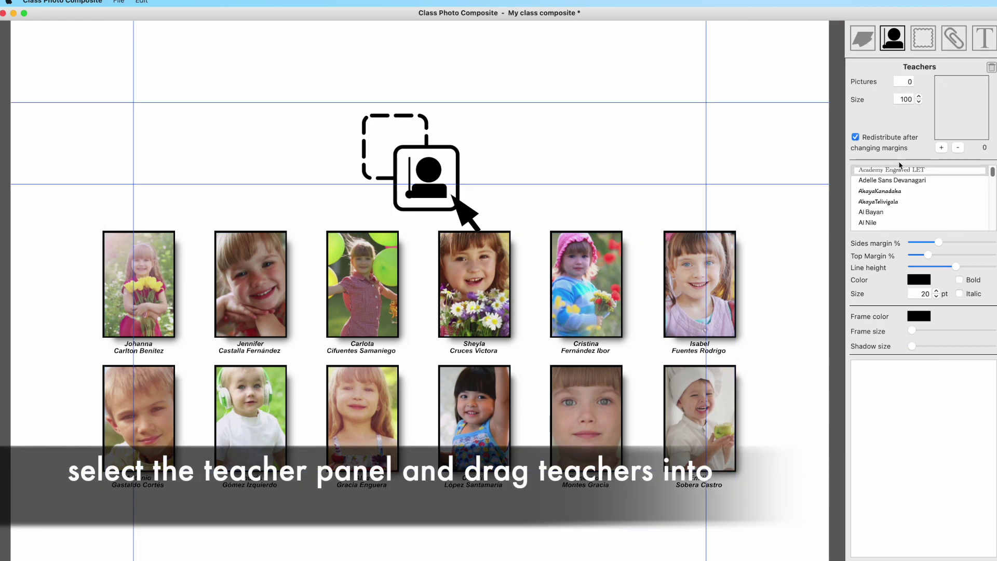
Drag both teacher photos from Finder's Teachers folder onto the composite above the students
{"action": "key", "text": "super+Tab"}
{"action": "left_click", "coordinate": [717, 180]}
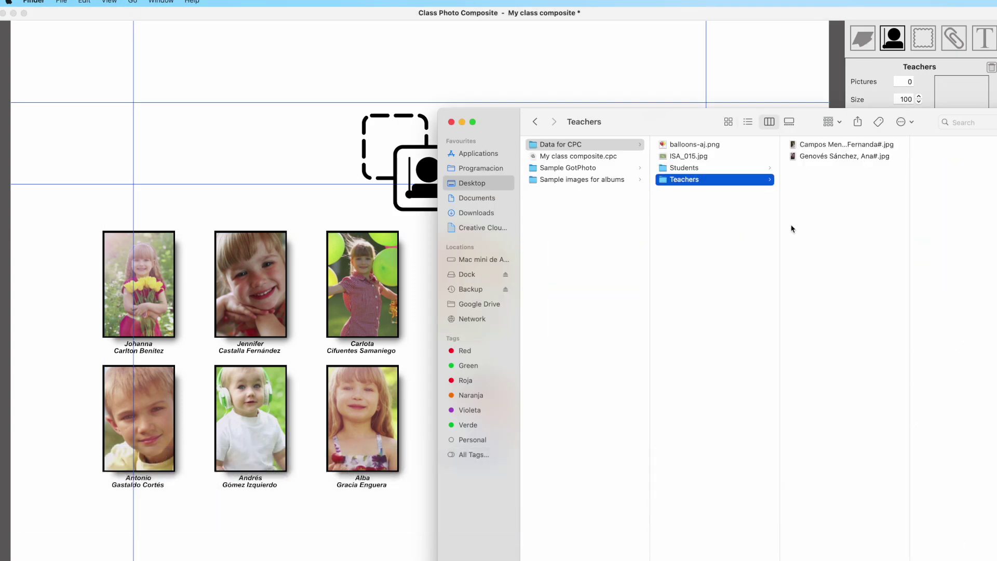
{"action": "left_click_drag", "start_coordinate": [862, 185], "coordinate": [325, 160]}
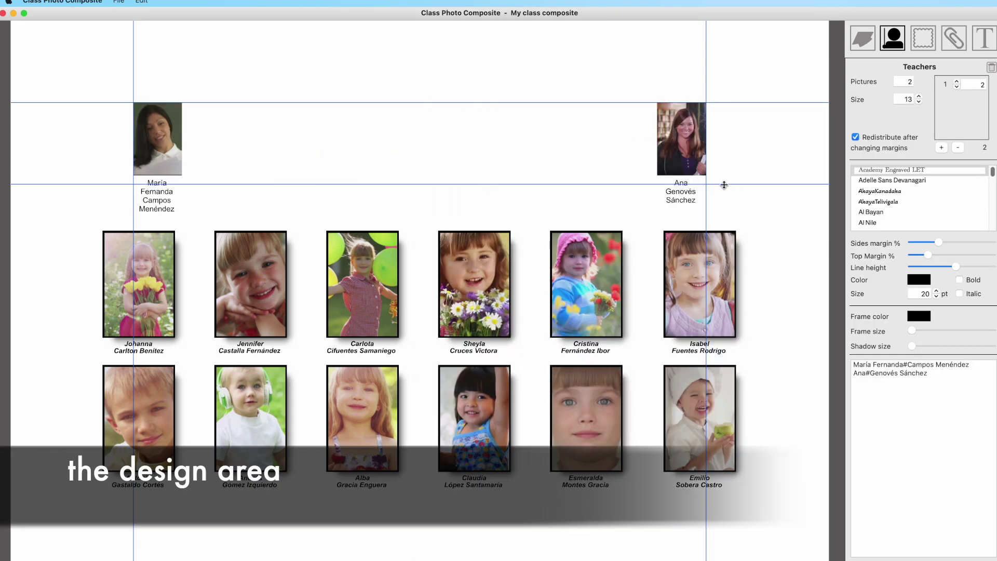
Enlarge the teacher photos, group them on the right, and turn off Redistribute
{"action": "left_click_drag", "start_coordinate": [733, 185], "coordinate": [730, 202]}
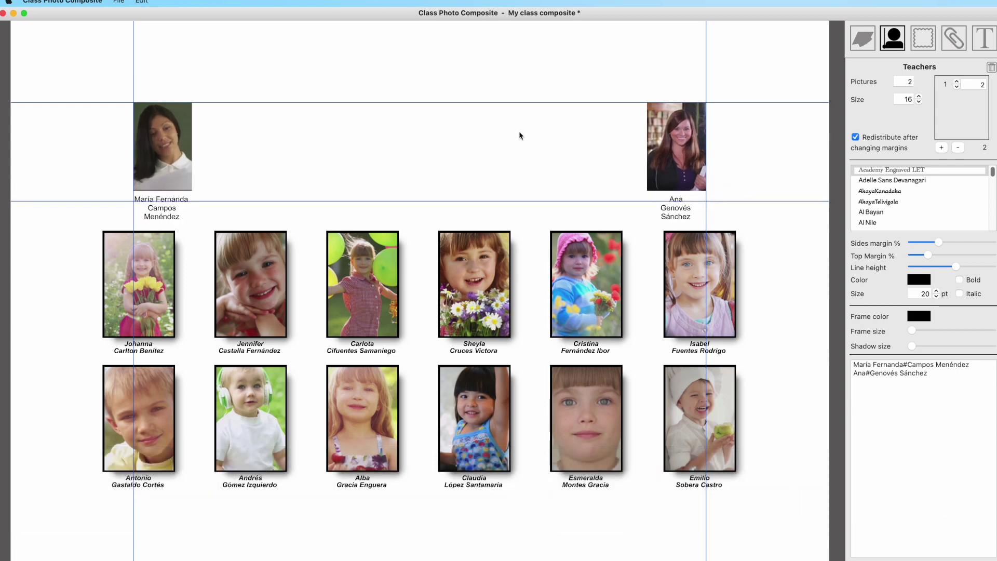
{"action": "left_click_drag", "start_coordinate": [134, 67], "coordinate": [540, 85]}
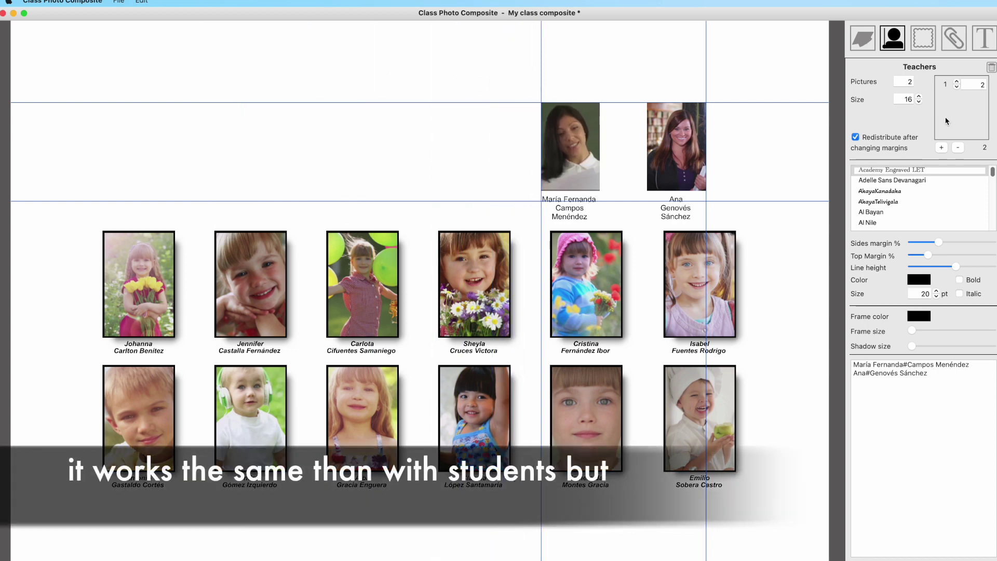
{"action": "left_click", "coordinate": [855, 137]}
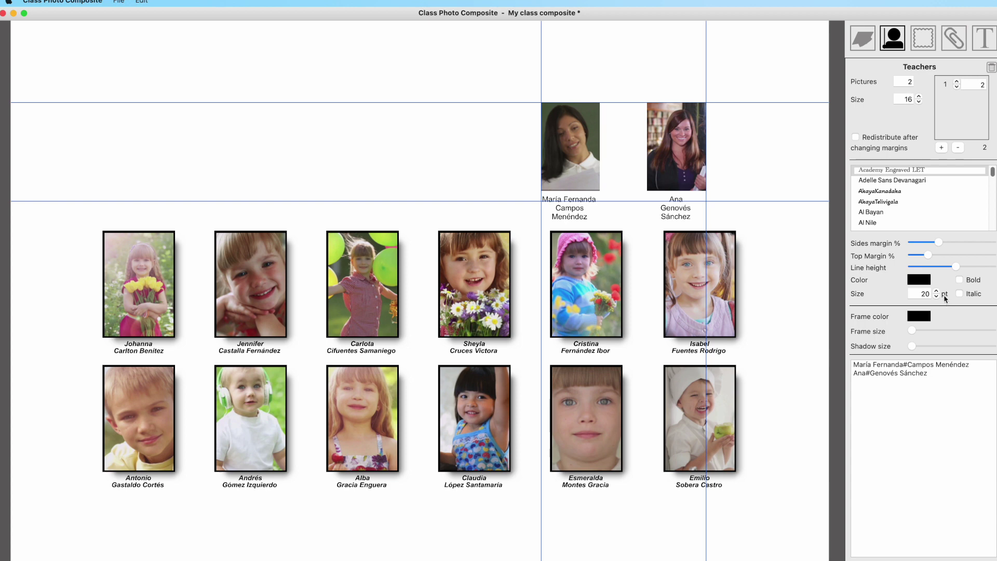
Set the teacher names in 18 pt bold italic Arial, wrapped onto two lines and nudged up
{"action": "left_click", "coordinate": [937, 296]}
{"action": "left_click", "coordinate": [937, 296]}
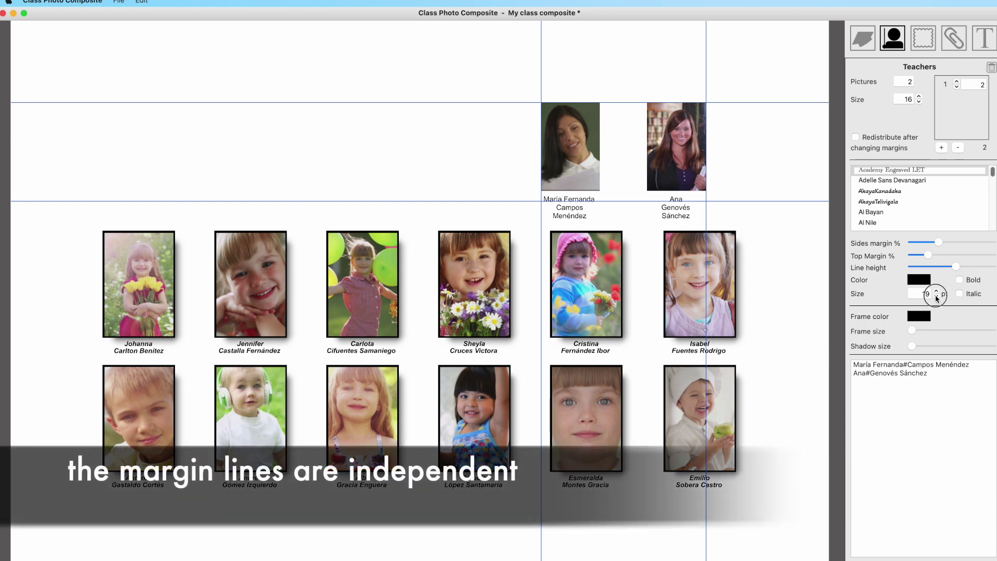
{"action": "scroll", "coordinate": [889, 214], "scroll_direction": "down", "scroll_amount": 6}
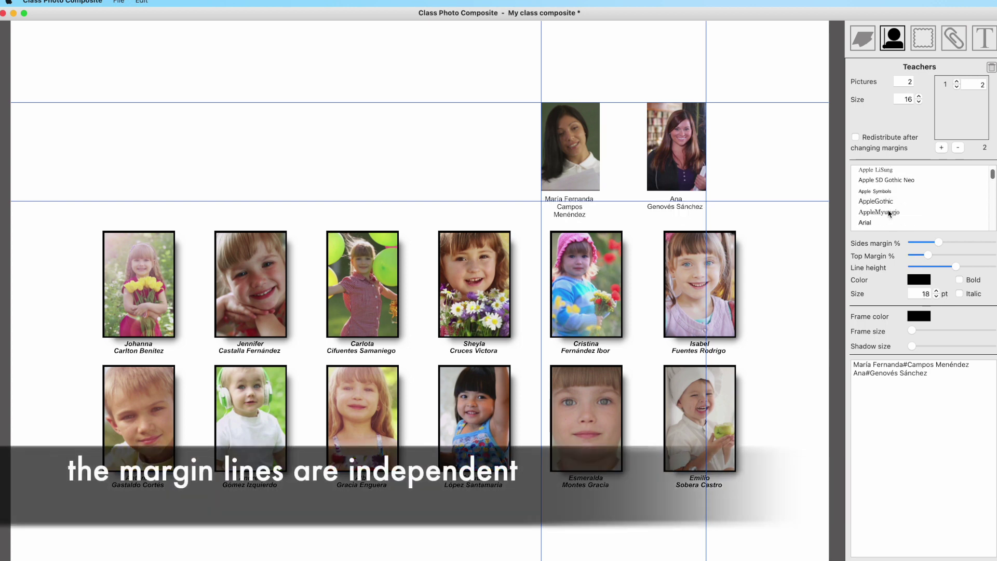
{"action": "left_click", "coordinate": [875, 180]}
{"action": "left_click", "coordinate": [959, 280]}
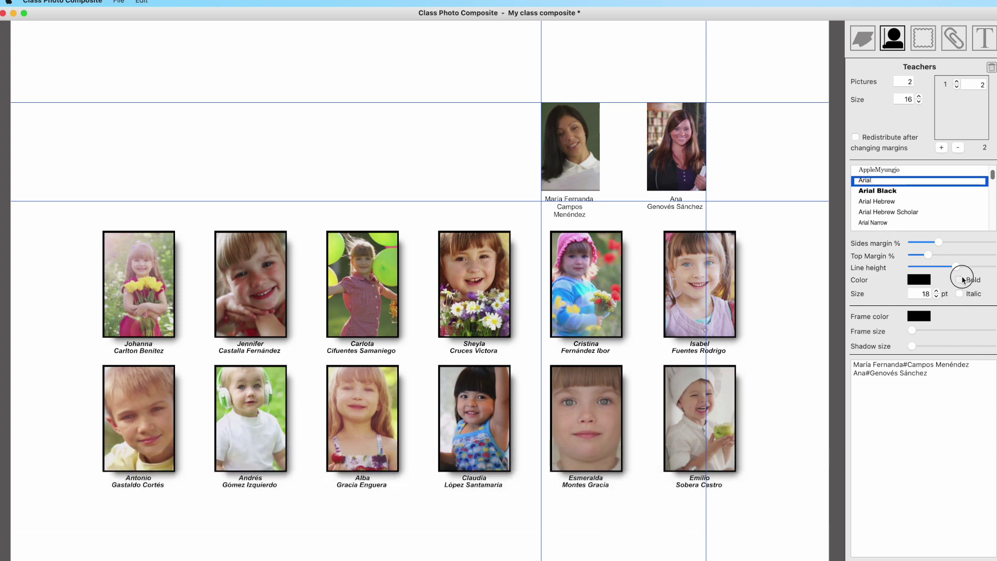
{"action": "left_click", "coordinate": [960, 294]}
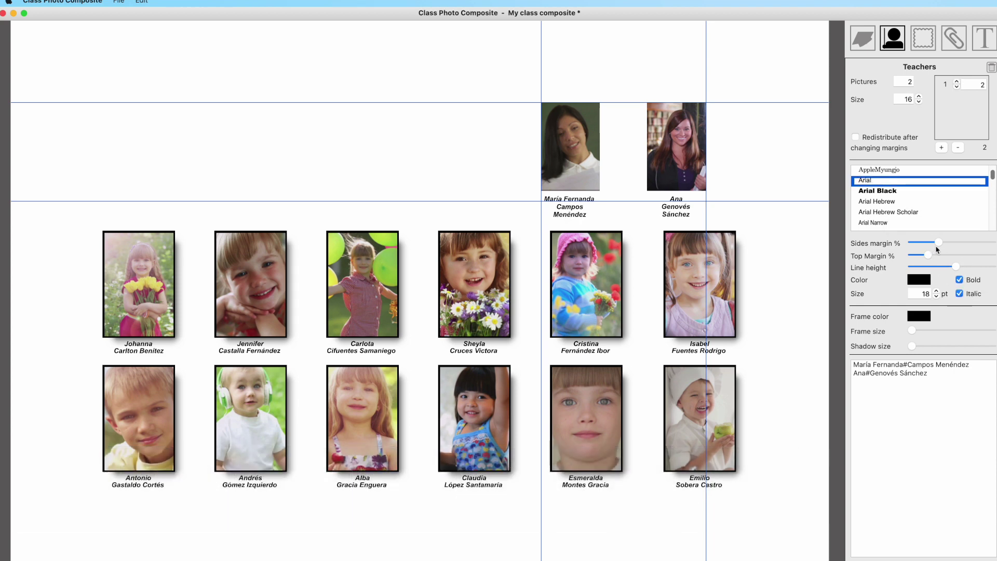
{"action": "left_click_drag", "start_coordinate": [945, 242], "coordinate": [951, 243]}
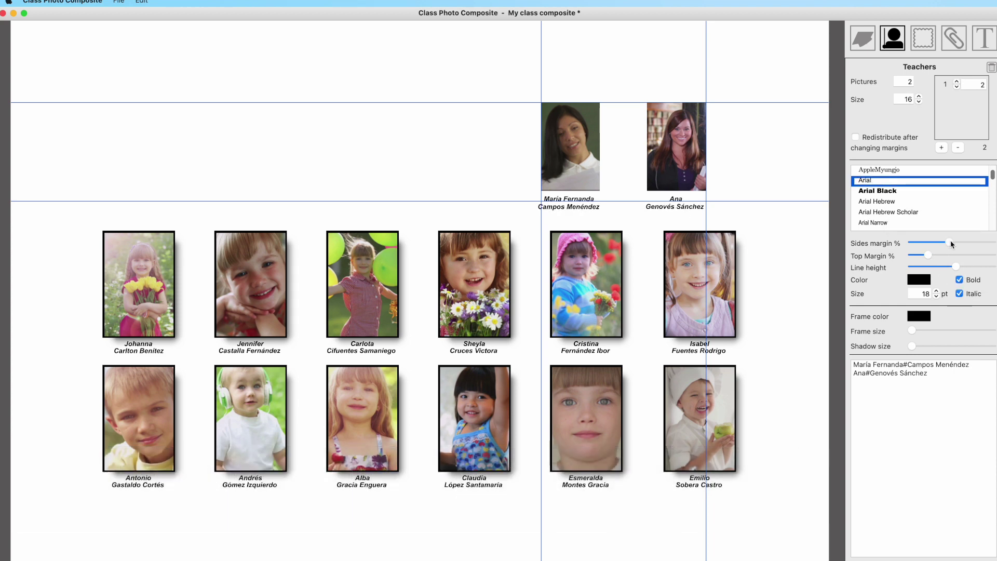
{"action": "left_click", "coordinate": [928, 255]}
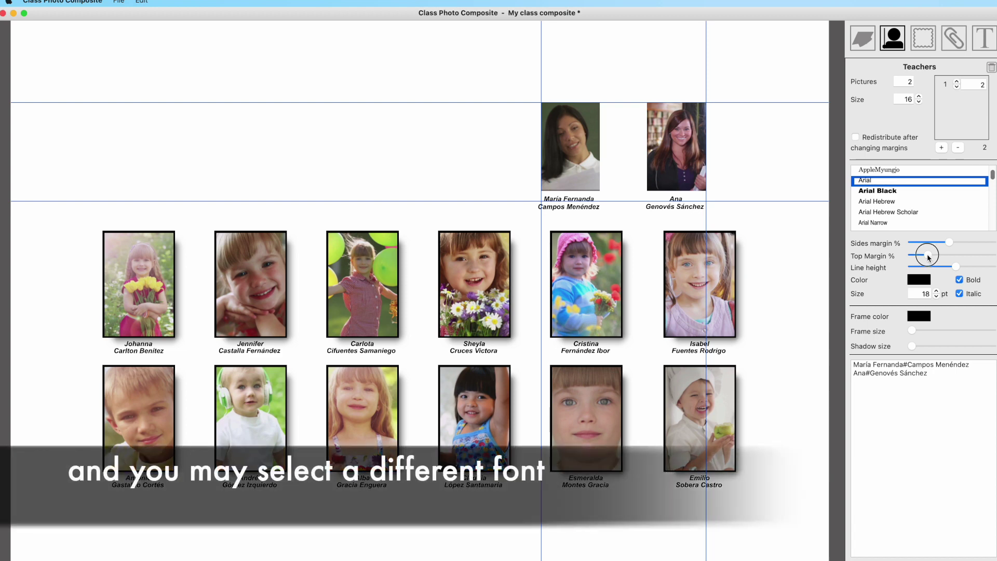
{"action": "left_click_drag", "start_coordinate": [927, 256], "coordinate": [925, 255]}
Frame the teacher photos in dark green sampled from a teacher's background and add drop shadows
{"action": "left_click", "coordinate": [919, 318]}
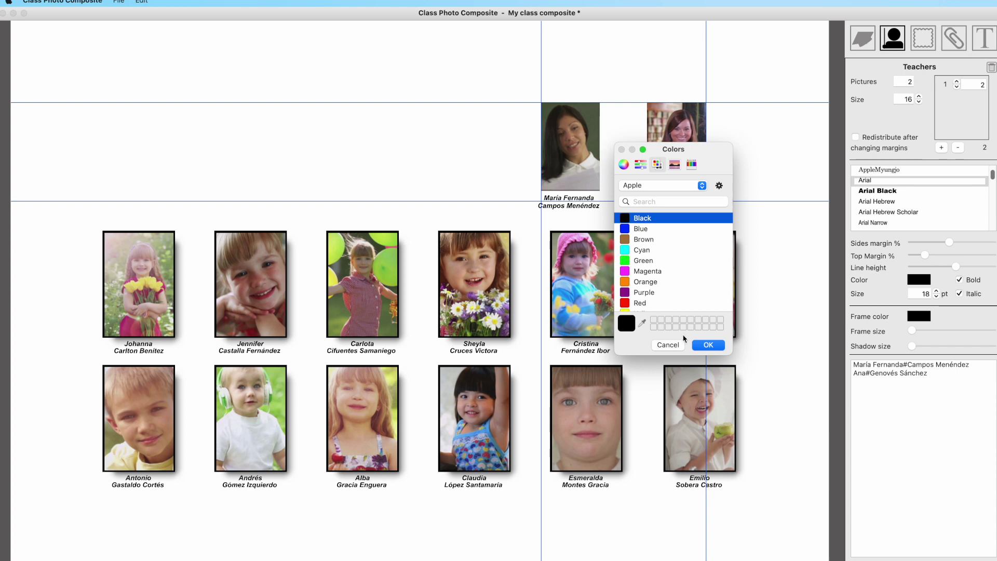
{"action": "left_click", "coordinate": [708, 345]}
{"action": "left_click_drag", "start_coordinate": [910, 333], "coordinate": [931, 332]}
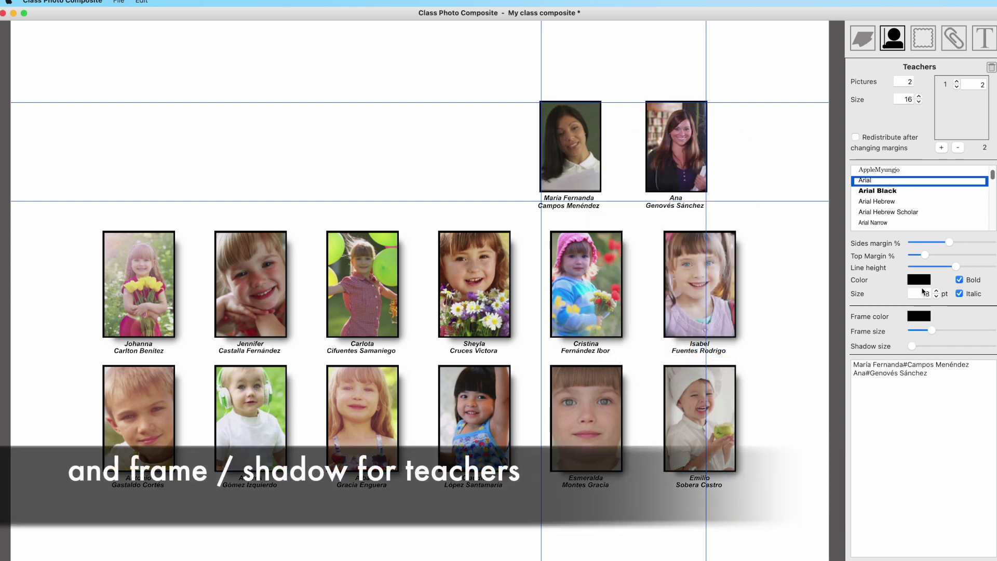
{"action": "left_click", "coordinate": [919, 317]}
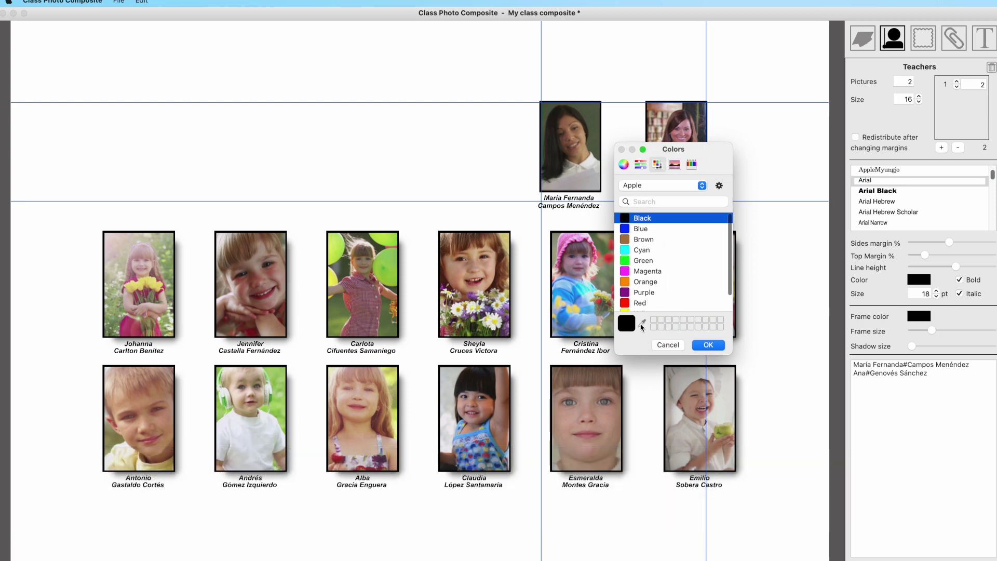
{"action": "left_click", "coordinate": [641, 323]}
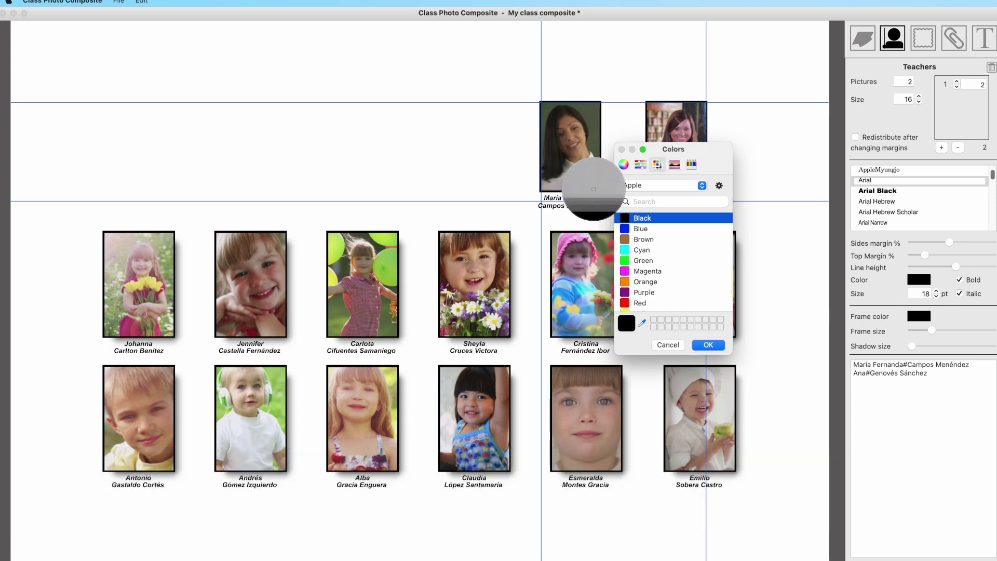
{"action": "left_click", "coordinate": [589, 122]}
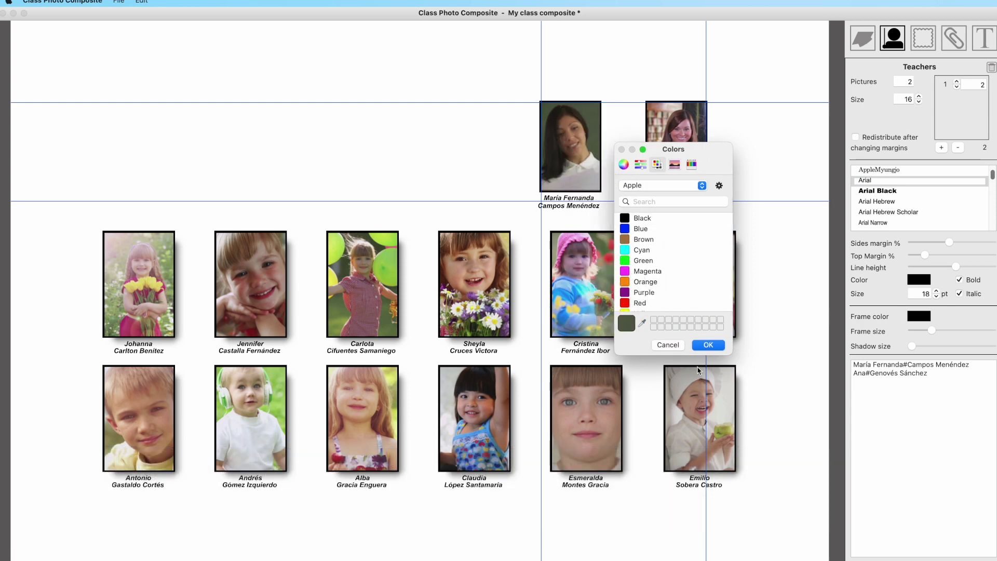
{"action": "left_click", "coordinate": [720, 345]}
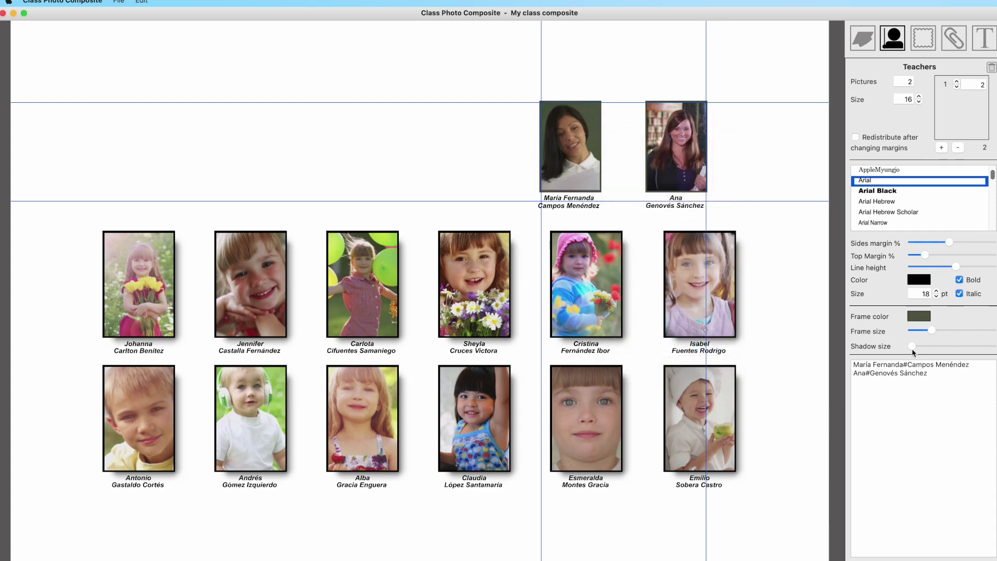
{"action": "left_click_drag", "start_coordinate": [912, 346], "coordinate": [922, 346]}
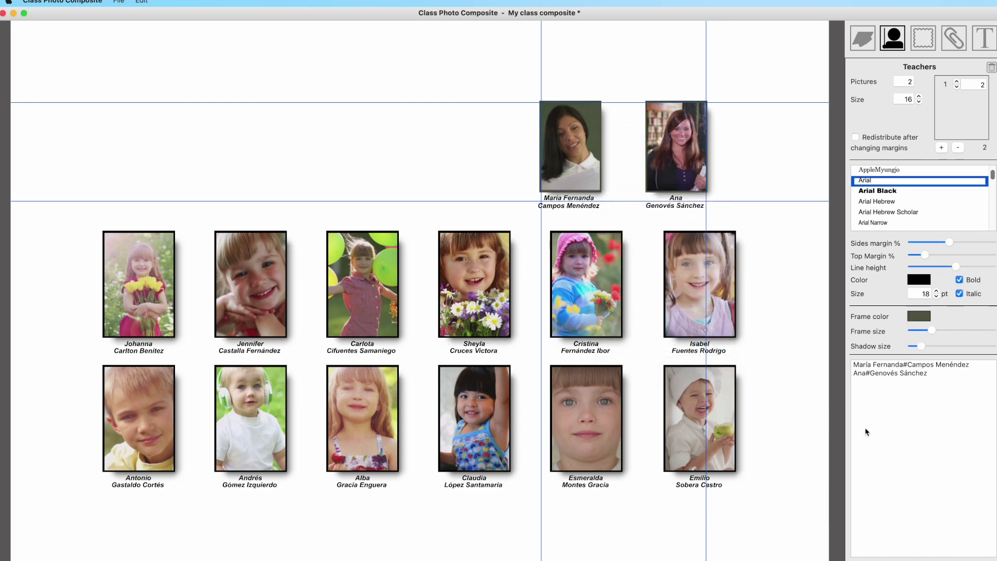
Preview ready-made backgrounds: mushroom garden, bookshelf with ladders, and colourful numbers border
{"action": "left_click", "coordinate": [920, 45]}
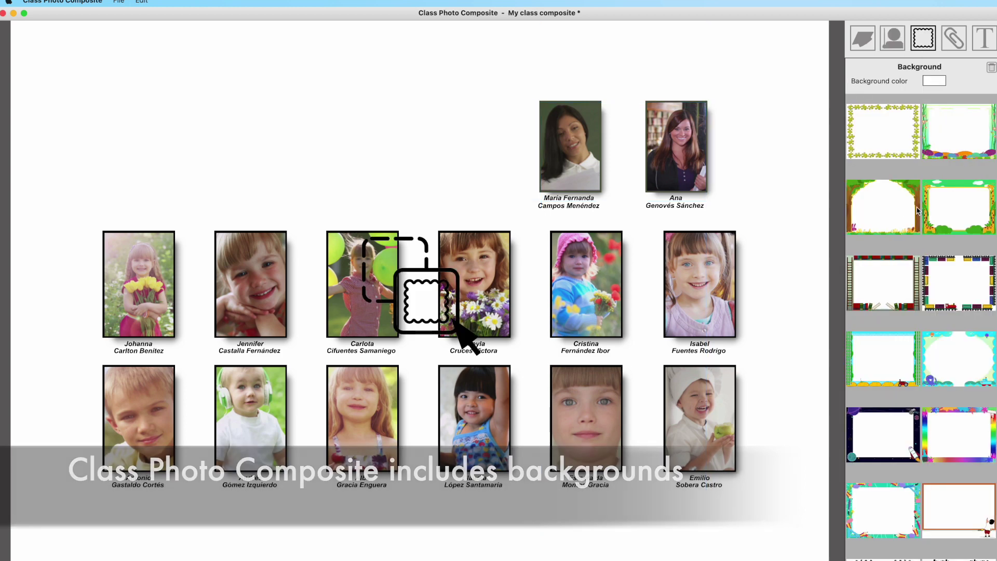
{"action": "scroll", "coordinate": [919, 234], "scroll_direction": "down", "scroll_amount": 2}
{"action": "scroll", "coordinate": [917, 279], "scroll_direction": "up", "scroll_amount": 2}
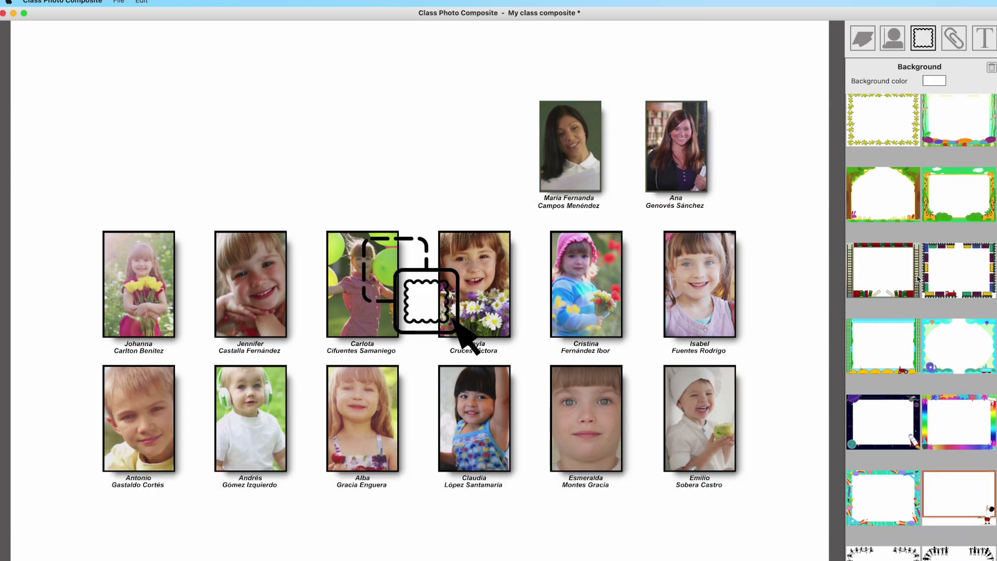
{"action": "left_click_drag", "start_coordinate": [958, 132], "coordinate": [692, 178]}
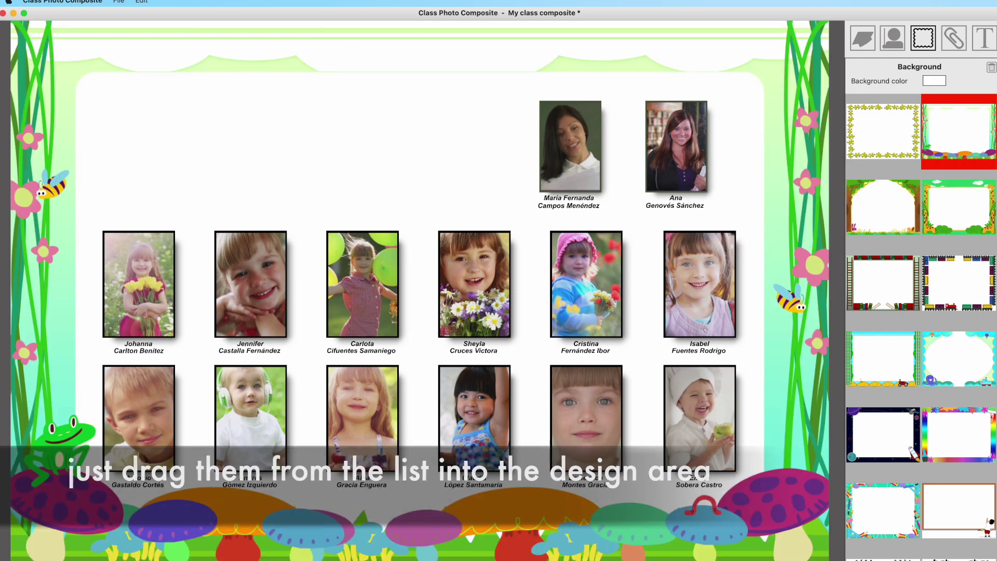
{"action": "left_click_drag", "start_coordinate": [883, 290], "coordinate": [726, 276]}
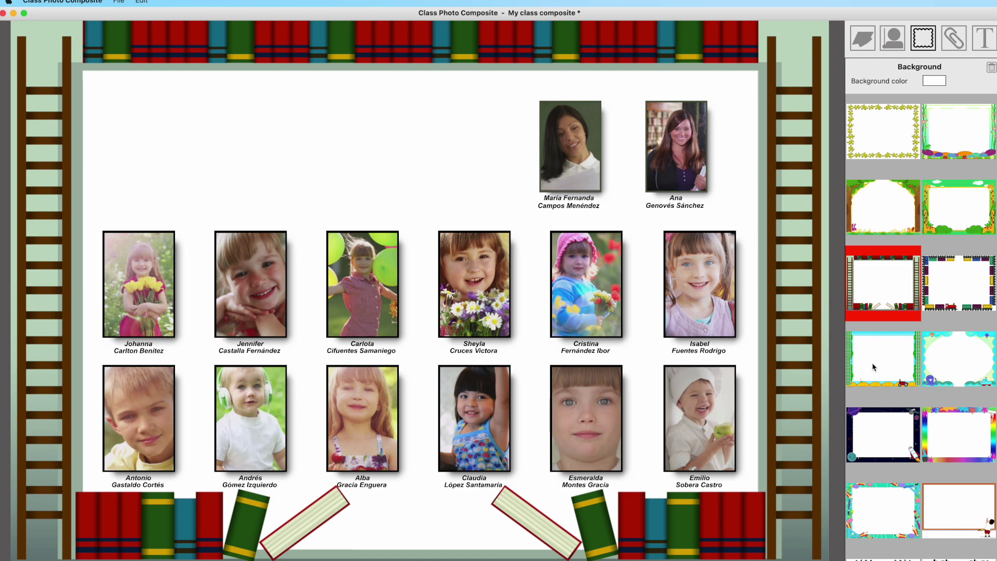
{"action": "left_click_drag", "start_coordinate": [874, 367], "coordinate": [662, 326]}
{"action": "scroll", "coordinate": [896, 370], "scroll_direction": "down", "scroll_amount": 1}
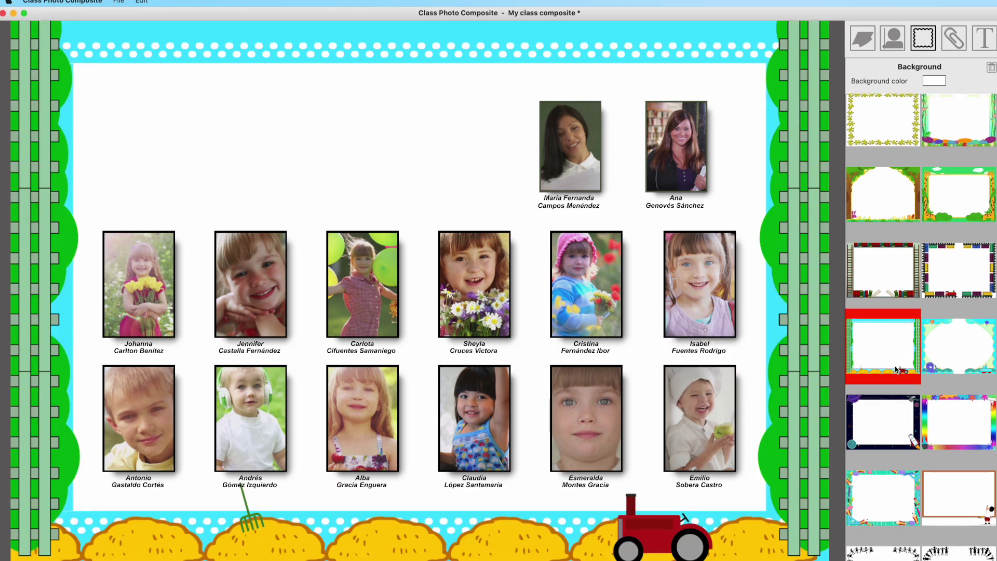
{"action": "scroll", "coordinate": [896, 369], "scroll_direction": "down", "scroll_amount": 5}
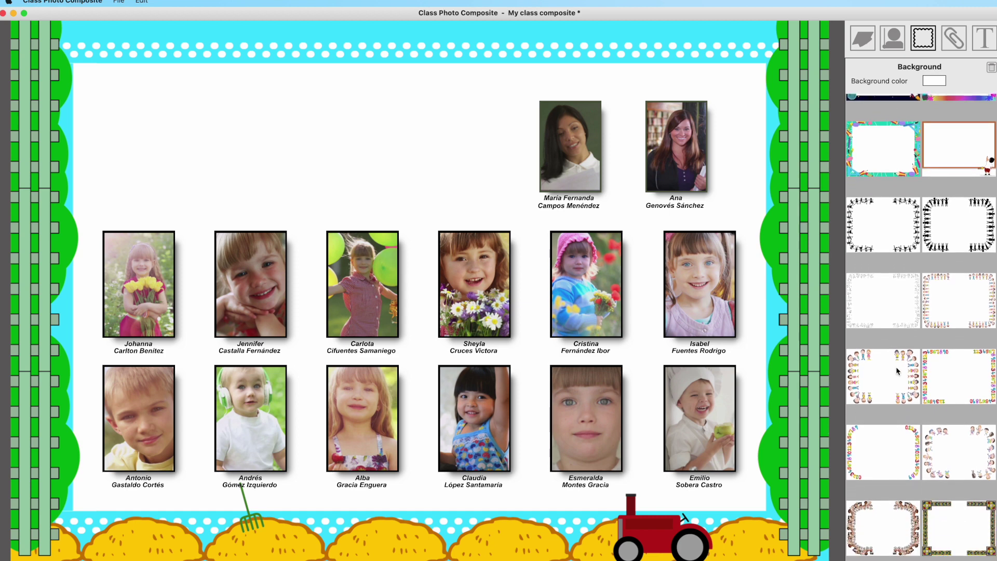
{"action": "scroll", "coordinate": [897, 371], "scroll_direction": "down", "scroll_amount": 1}
{"action": "left_click_drag", "start_coordinate": [958, 358], "coordinate": [534, 325]}
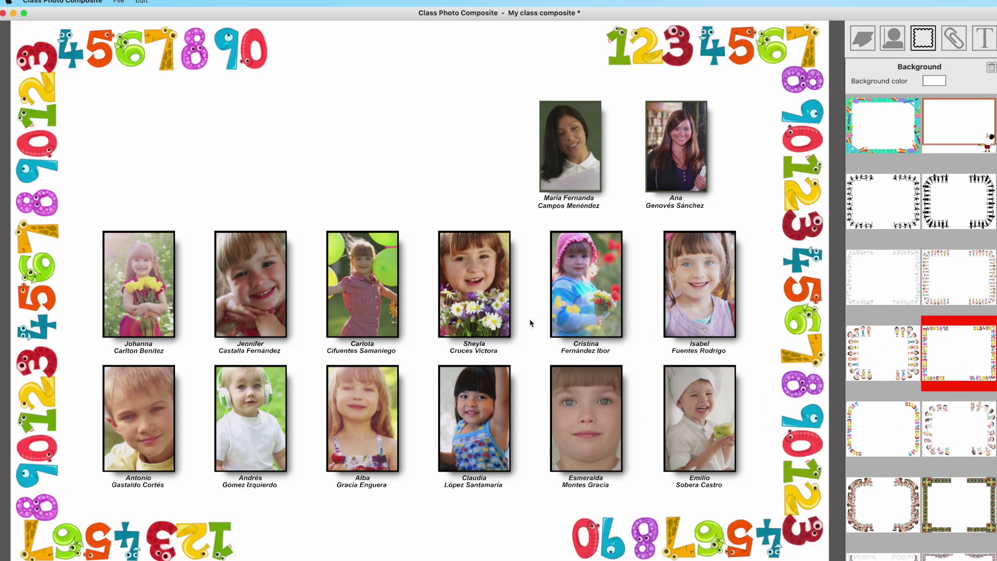
{"action": "scroll", "coordinate": [912, 440], "scroll_direction": "down", "scroll_amount": 3}
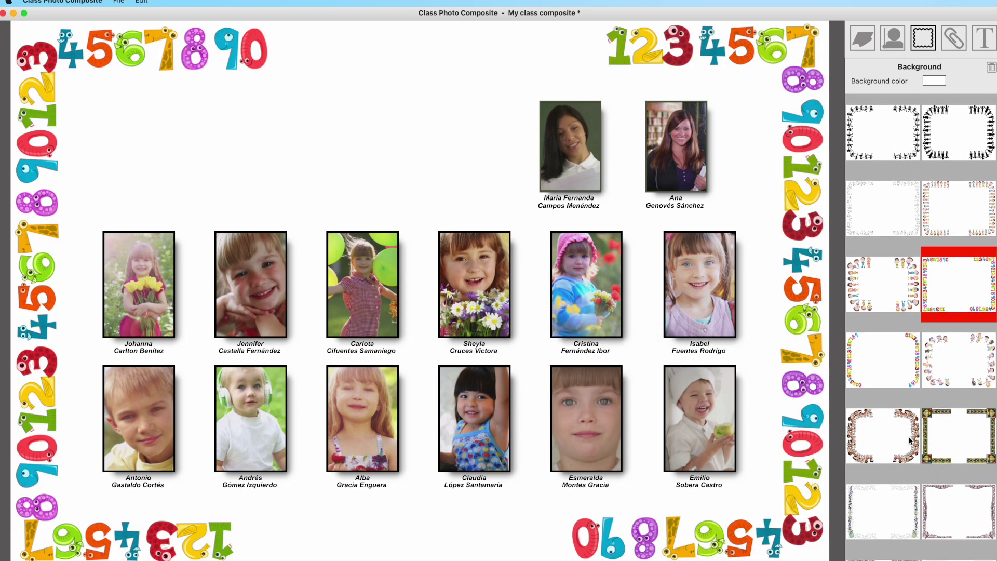
{"action": "scroll", "coordinate": [909, 441], "scroll_direction": "up", "scroll_amount": 4}
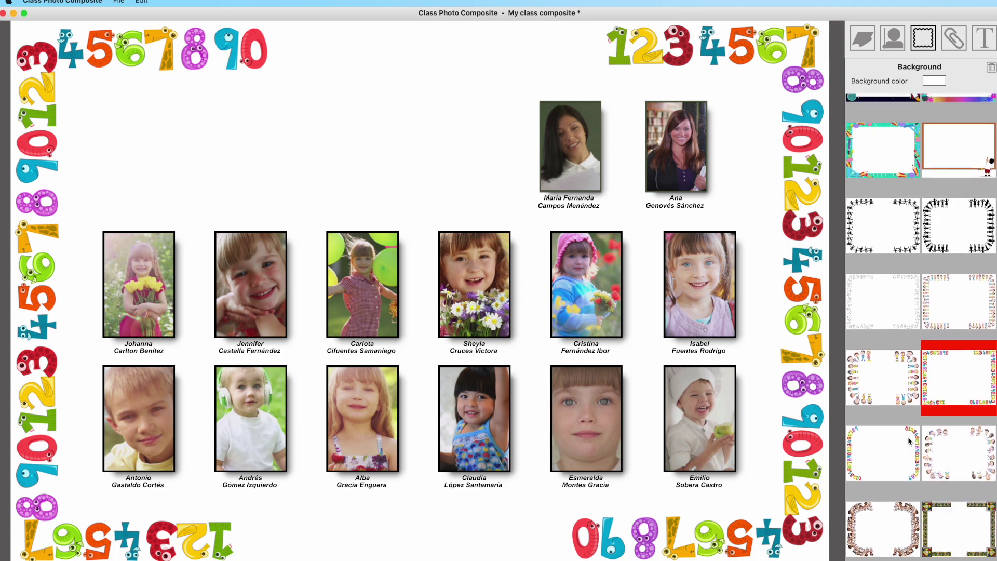
Drag ISA_015.jpg from Finder onto the composite as its background
{"action": "key", "text": "super+Tab"}
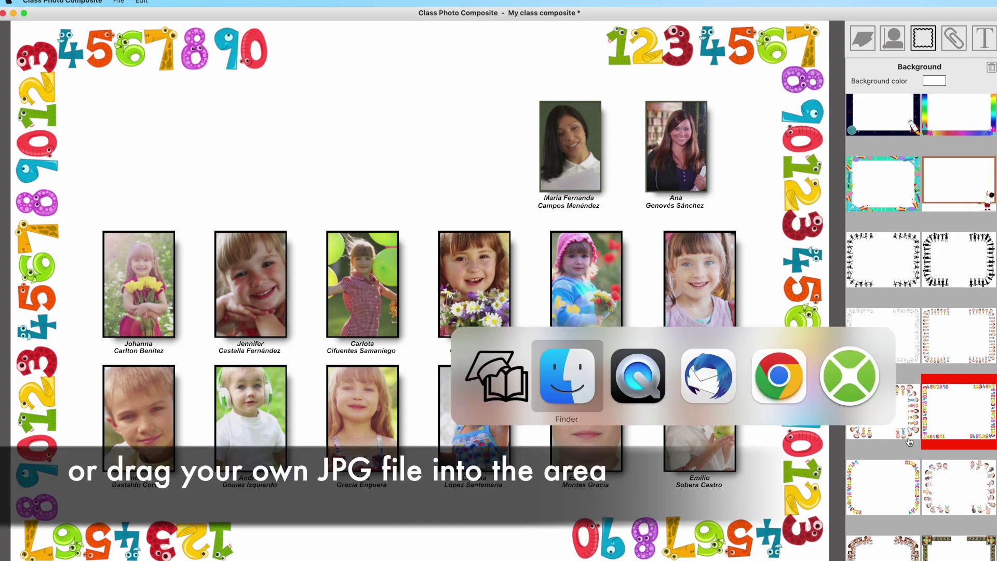
{"action": "left_click", "coordinate": [690, 156]}
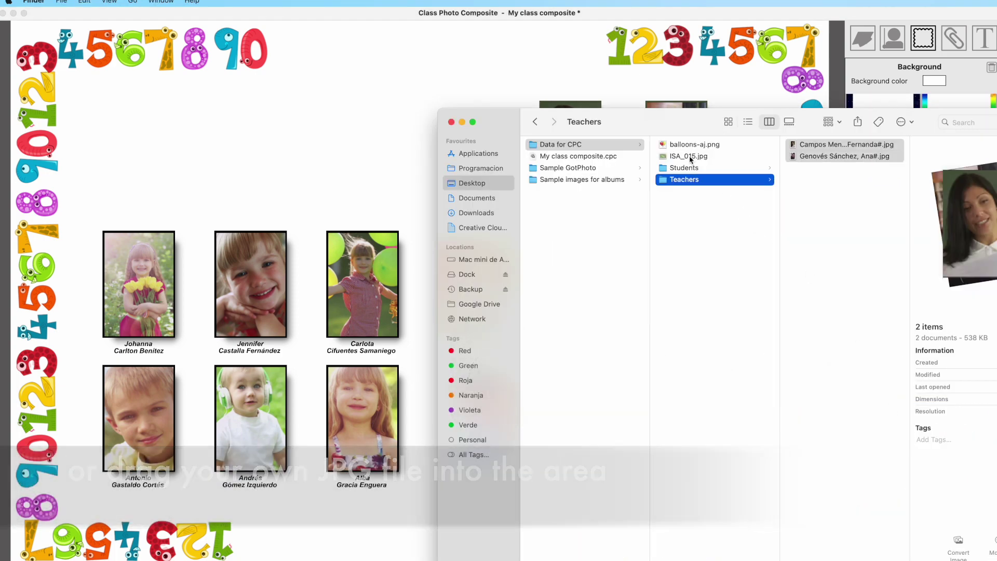
{"action": "left_click_drag", "start_coordinate": [746, 161], "coordinate": [420, 154]}
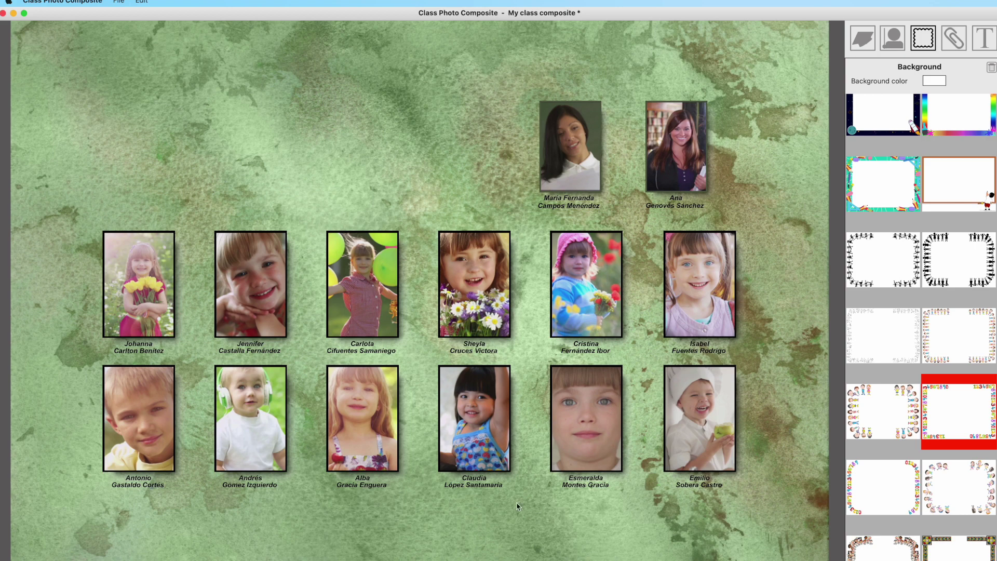
Try the orange cartoon-boy frame, then apply the teal pencils, erasers and rulers border
{"action": "scroll", "coordinate": [863, 304], "scroll_direction": "up", "scroll_amount": 1}
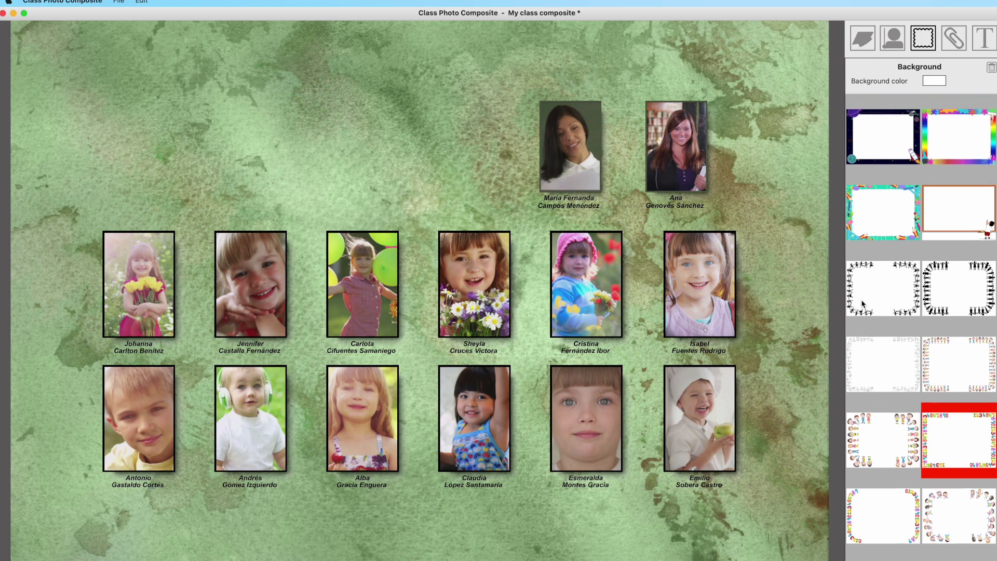
{"action": "left_click", "coordinate": [958, 213]}
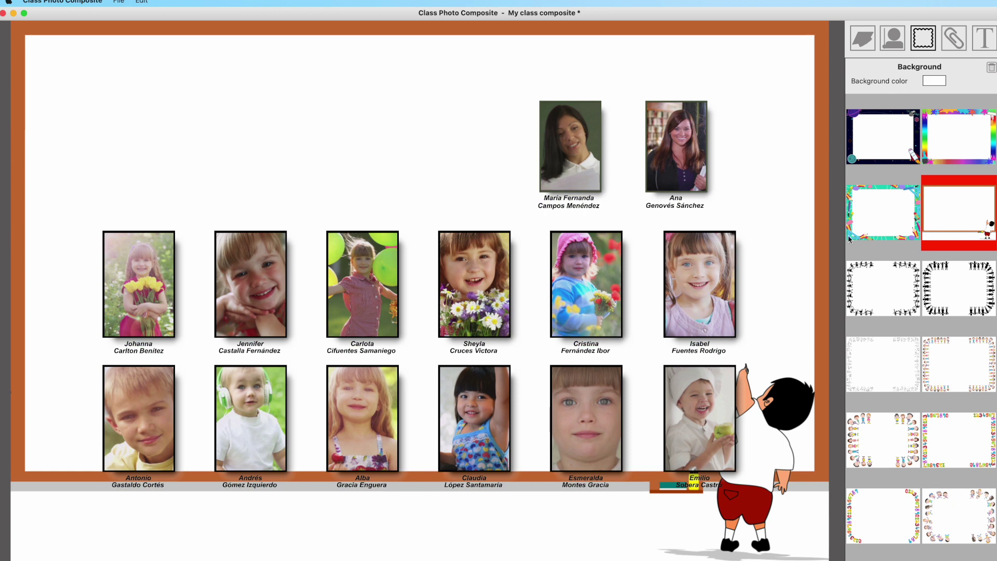
{"action": "left_click_drag", "start_coordinate": [890, 227], "coordinate": [697, 230]}
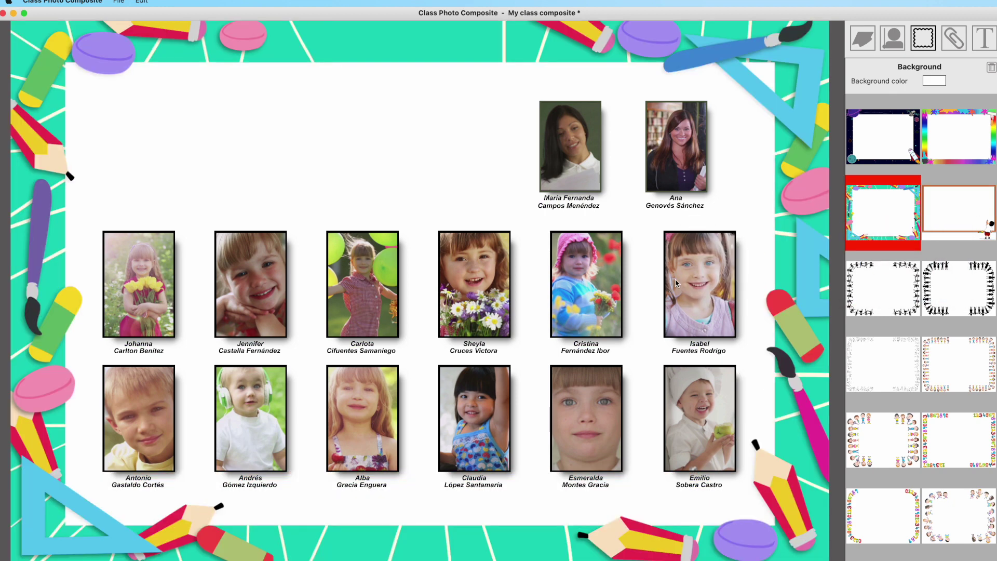
{"action": "left_click", "coordinate": [933, 80]}
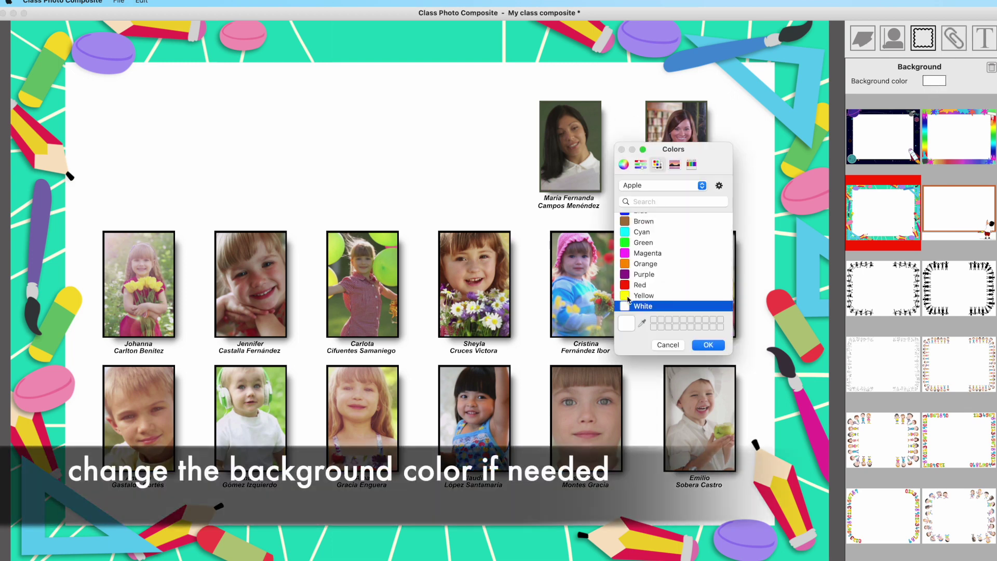
{"action": "left_click", "coordinate": [627, 294]}
{"action": "left_click", "coordinate": [707, 344]}
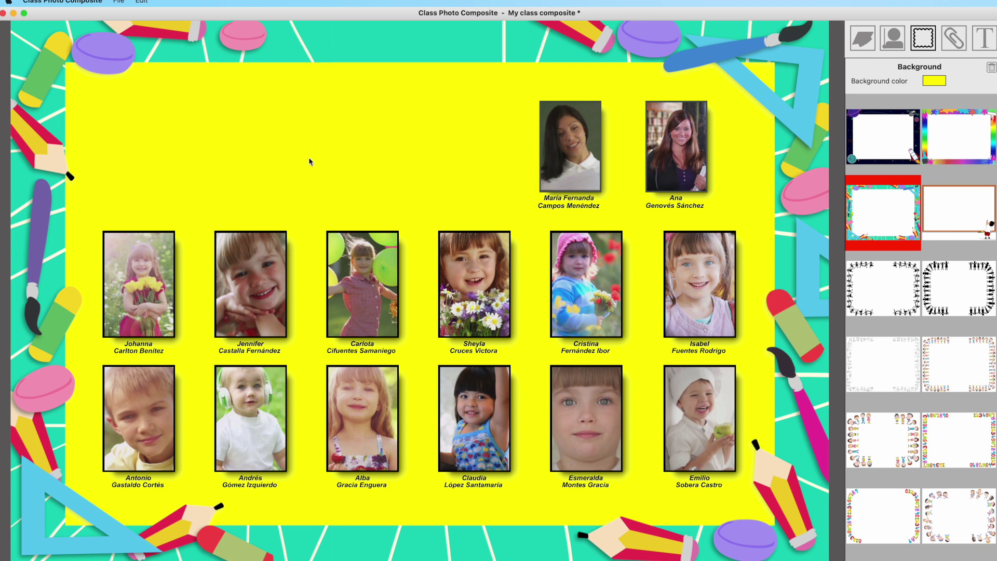
{"action": "left_click", "coordinate": [930, 82]}
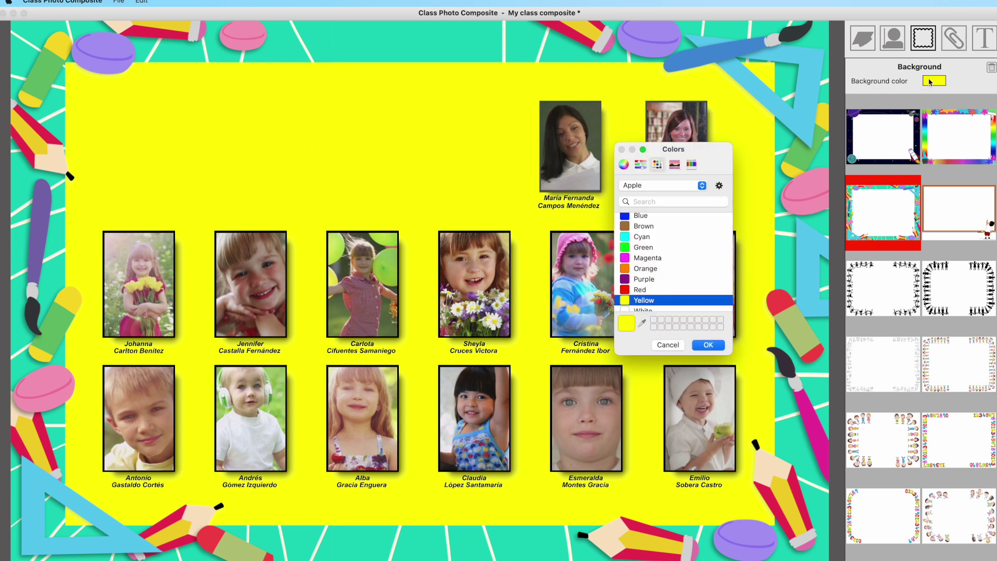
{"action": "scroll", "coordinate": [647, 297], "scroll_direction": "down", "scroll_amount": 1}
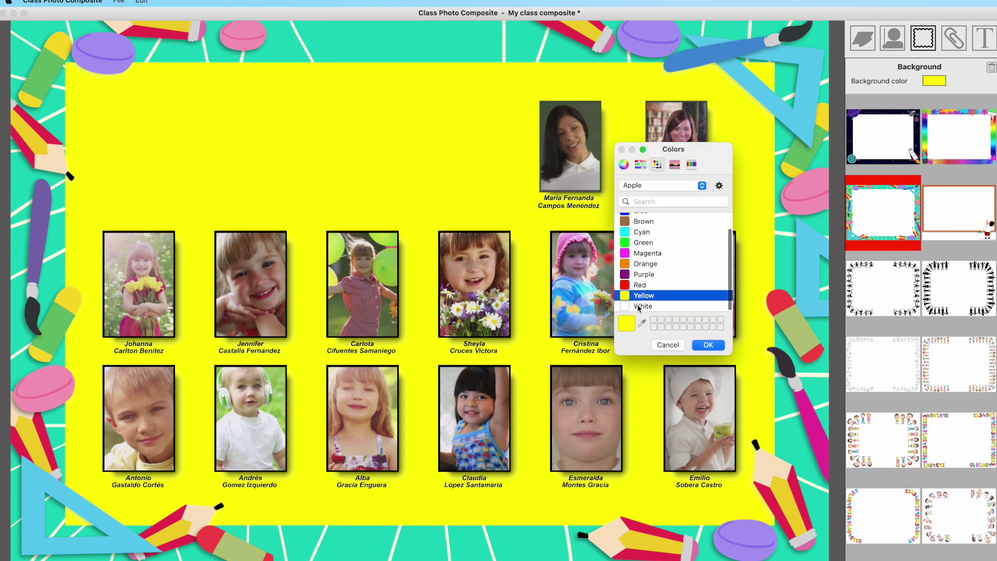
{"action": "left_click", "coordinate": [639, 306]}
{"action": "left_click", "coordinate": [706, 346]}
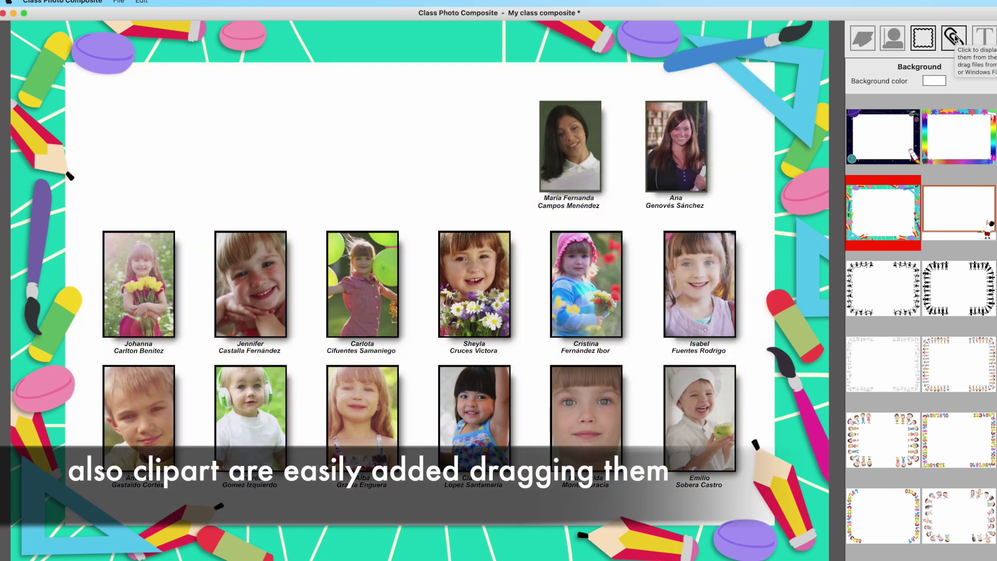
Place the children-and-pencil banner at the top, enlarged, and the pencil-pot desk at the bottom
{"action": "left_click", "coordinate": [954, 38]}
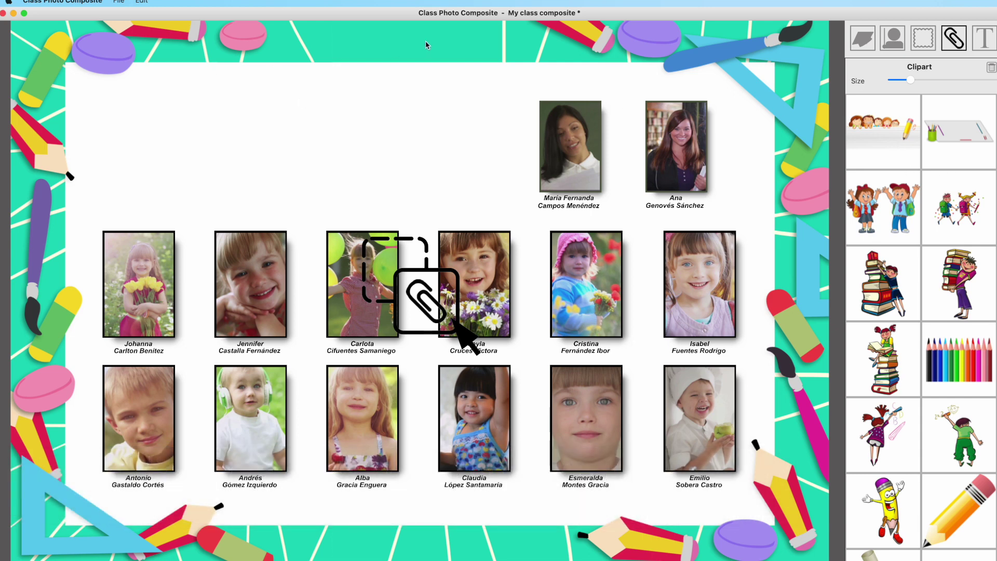
{"action": "left_click_drag", "start_coordinate": [888, 139], "coordinate": [362, 47]}
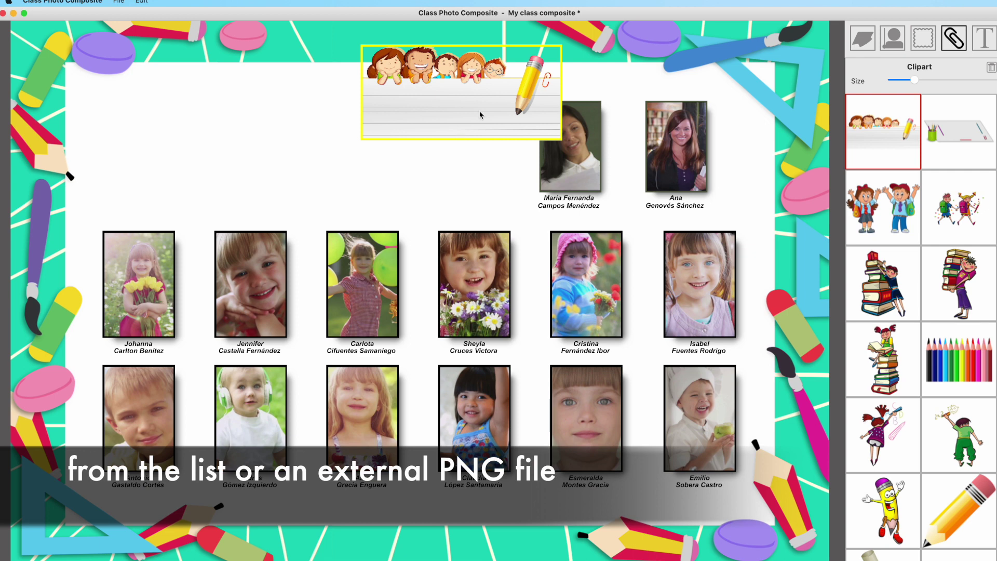
{"action": "mouse_move", "coordinate": [438, 104]}
{"action": "left_mouse_down"}
{"action": "mouse_move", "coordinate": [384, 98]}
{"action": "mouse_move", "coordinate": [422, 98]}
{"action": "left_mouse_up"}
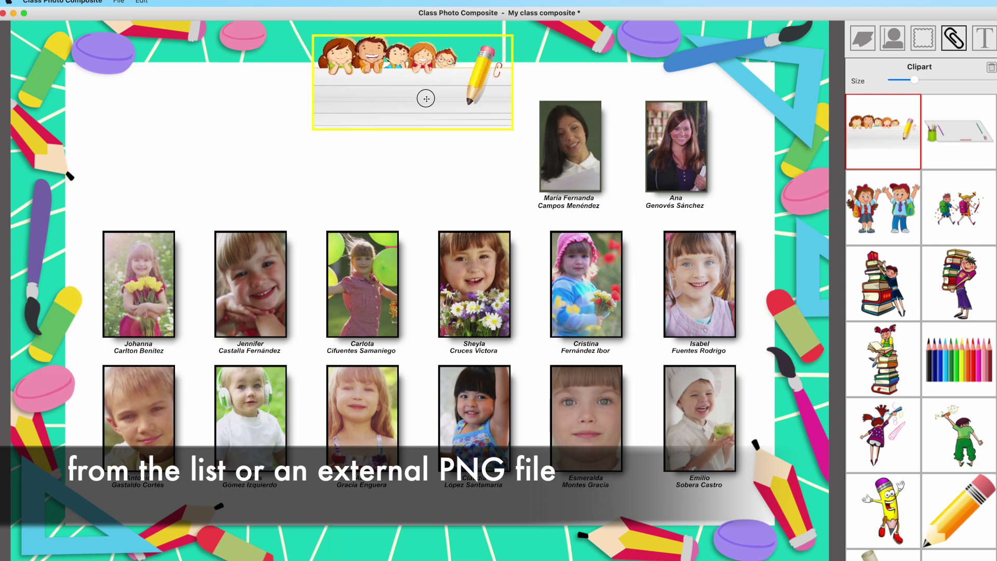
{"action": "left_click_drag", "start_coordinate": [961, 140], "coordinate": [443, 423]}
{"action": "left_click_drag", "start_coordinate": [456, 485], "coordinate": [403, 510]}
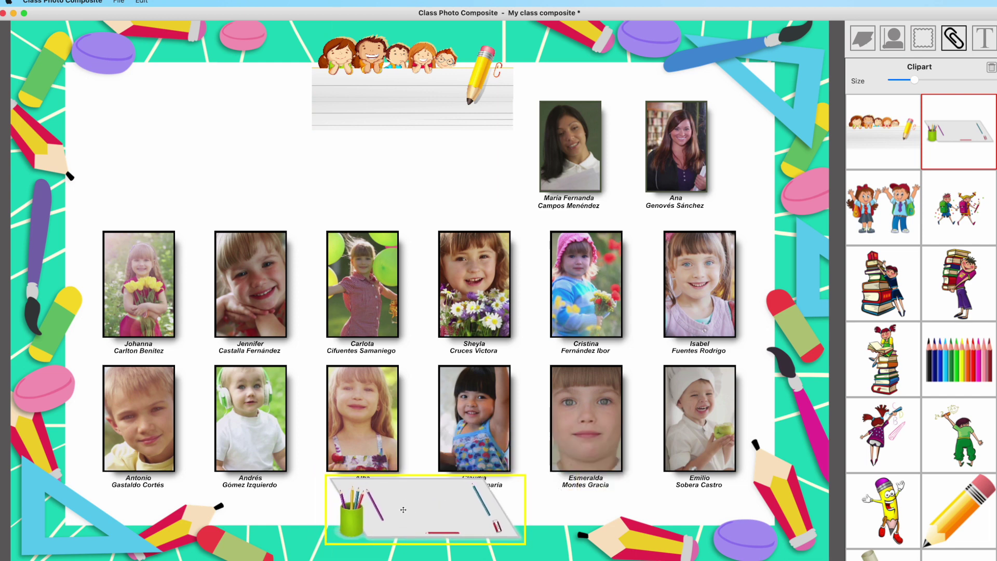
{"action": "left_click", "coordinate": [414, 100]}
{"action": "mouse_move", "coordinate": [917, 82]}
{"action": "left_mouse_down"}
{"action": "mouse_move", "coordinate": [951, 82]}
{"action": "mouse_move", "coordinate": [920, 81]}
{"action": "left_mouse_up"}
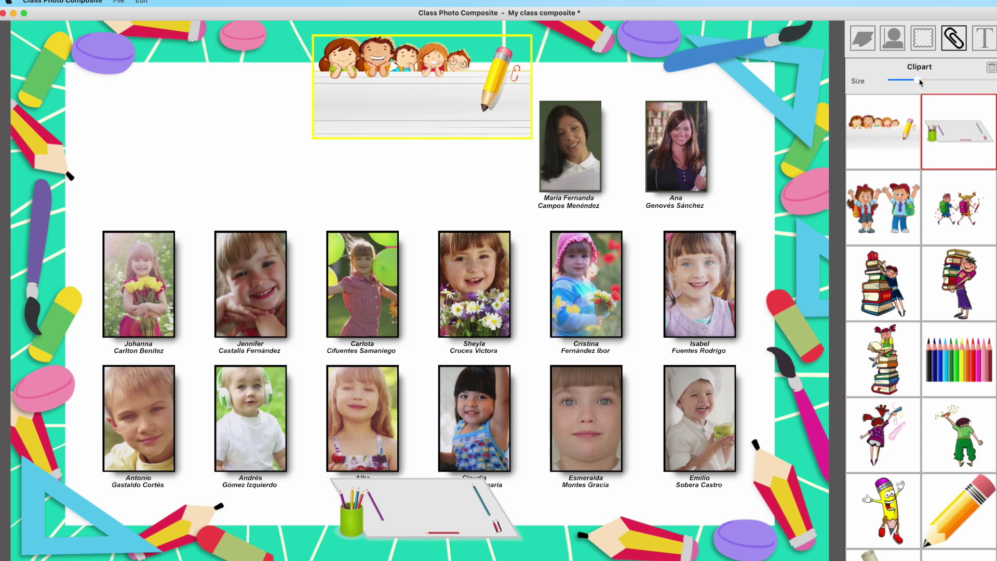
Add balloons-aj.png from Finder as clipart at the upper left above the photos
{"action": "key", "text": "super+Tab"}
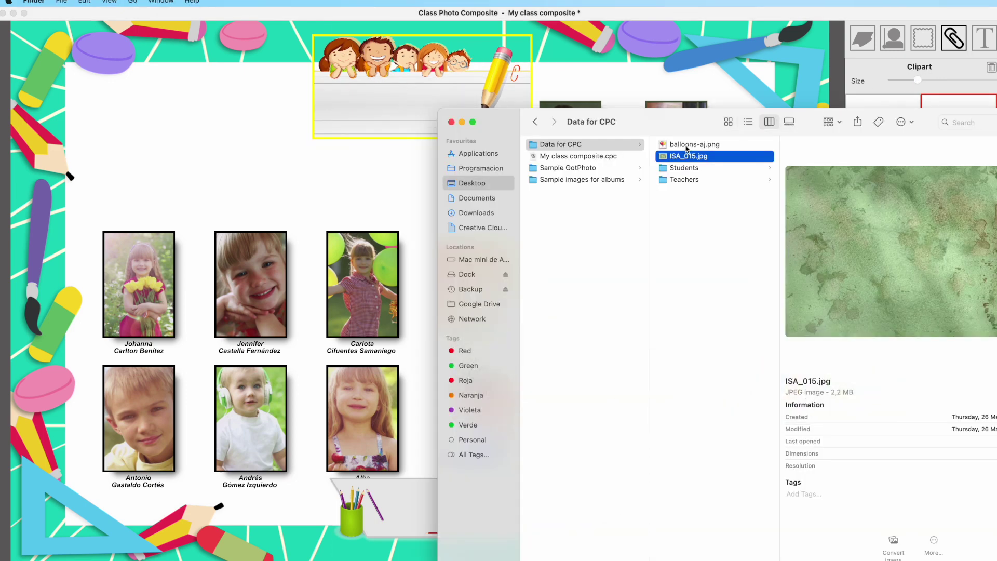
{"action": "left_click", "coordinate": [696, 145]}
{"action": "left_click_drag", "start_coordinate": [711, 147], "coordinate": [244, 159]}
{"action": "left_click", "coordinate": [282, 193]}
{"action": "left_click_drag", "start_coordinate": [282, 193], "coordinate": [209, 139]}
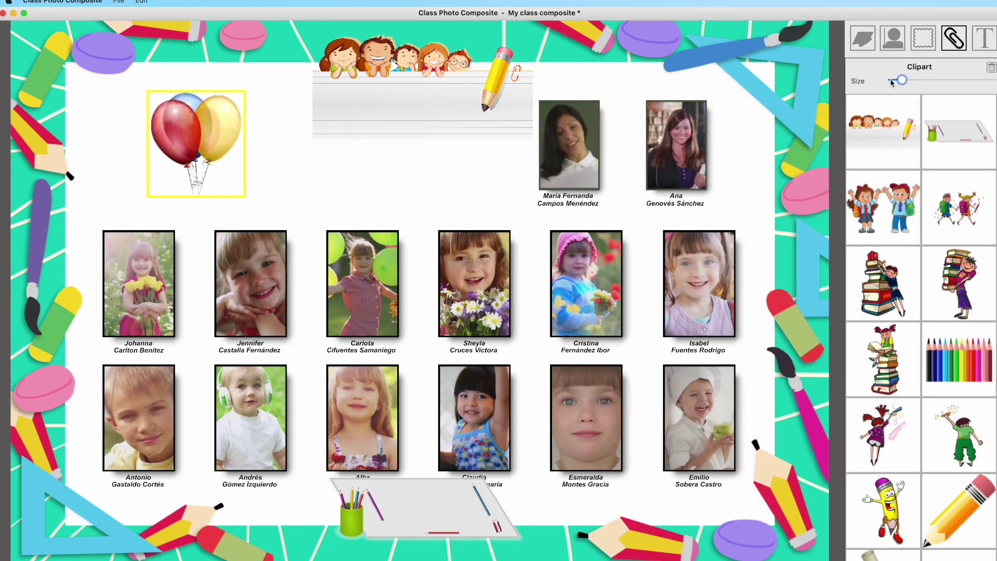
Delete the balloons clipart from the page and reselect the top banner
{"action": "left_click_drag", "start_coordinate": [902, 81], "coordinate": [908, 83]}
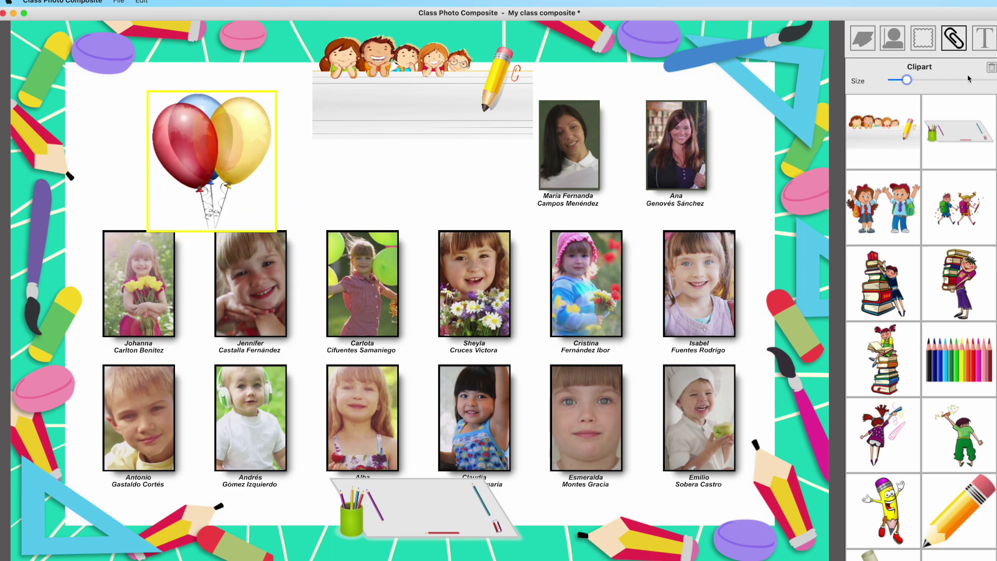
{"action": "left_click", "coordinate": [990, 68]}
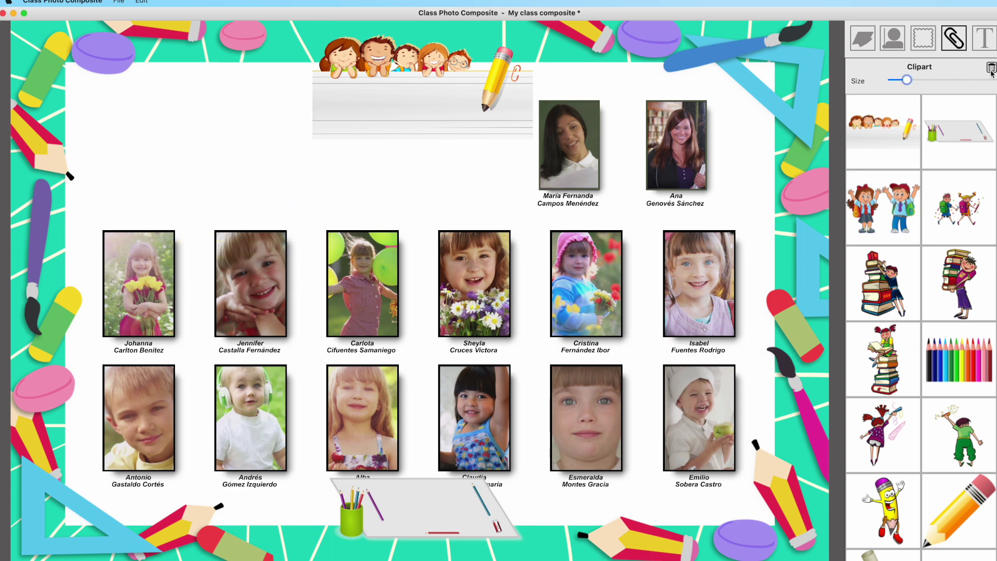
{"action": "left_click", "coordinate": [410, 115]}
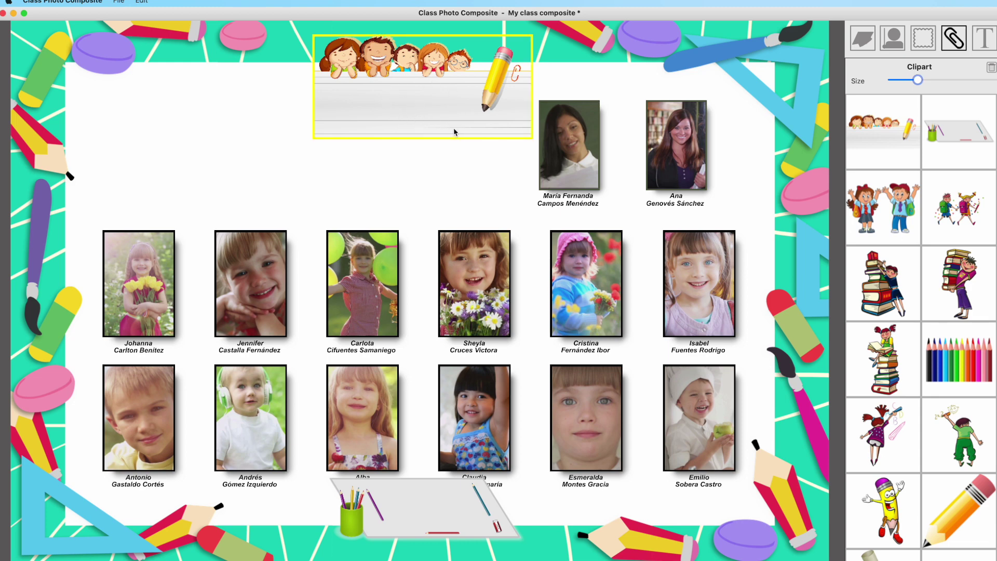
{"action": "left_click", "coordinate": [983, 36]}
Add a text on the top banner reading 'My school' in Arial Black
{"action": "left_click", "coordinate": [921, 251]}
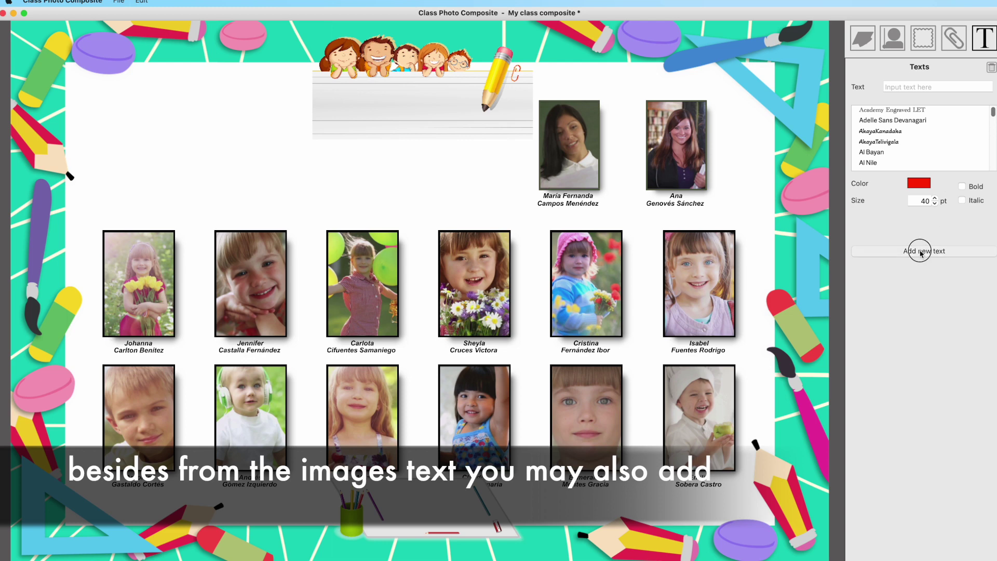
{"action": "left_click_drag", "start_coordinate": [463, 213], "coordinate": [433, 104]}
{"action": "left_click", "coordinate": [952, 87]}
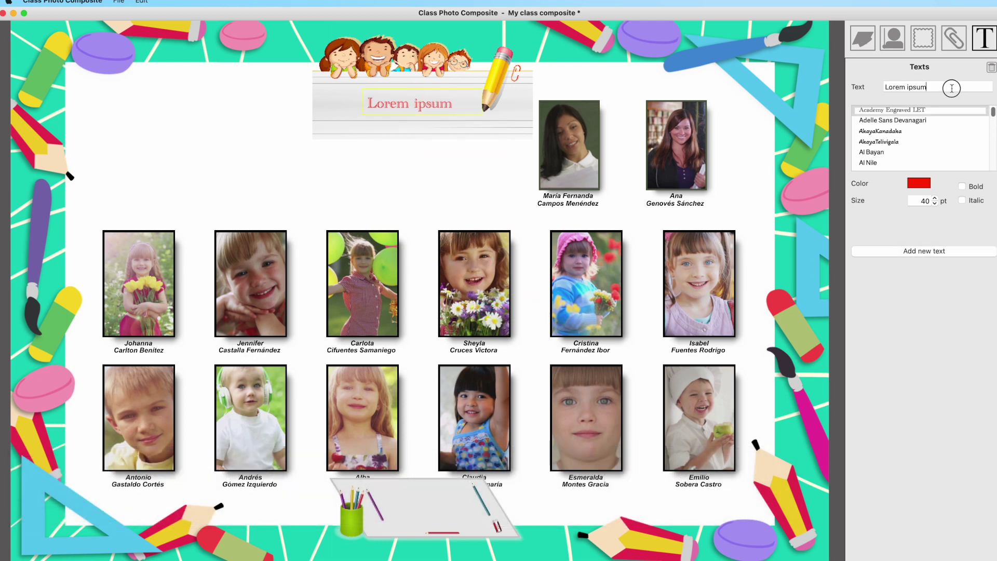
{"action": "type", "text": "My "}
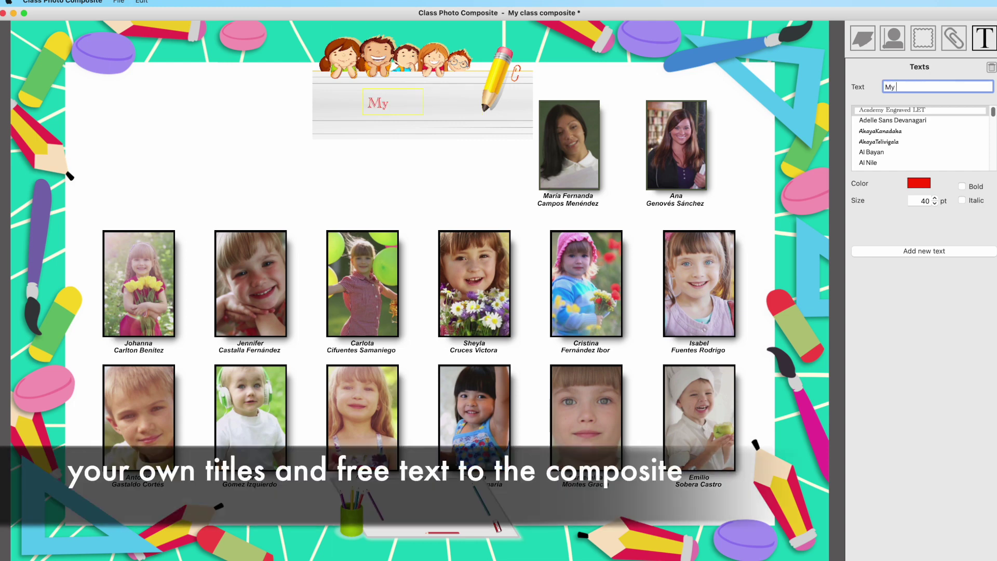
{"action": "type", "text": "school"}
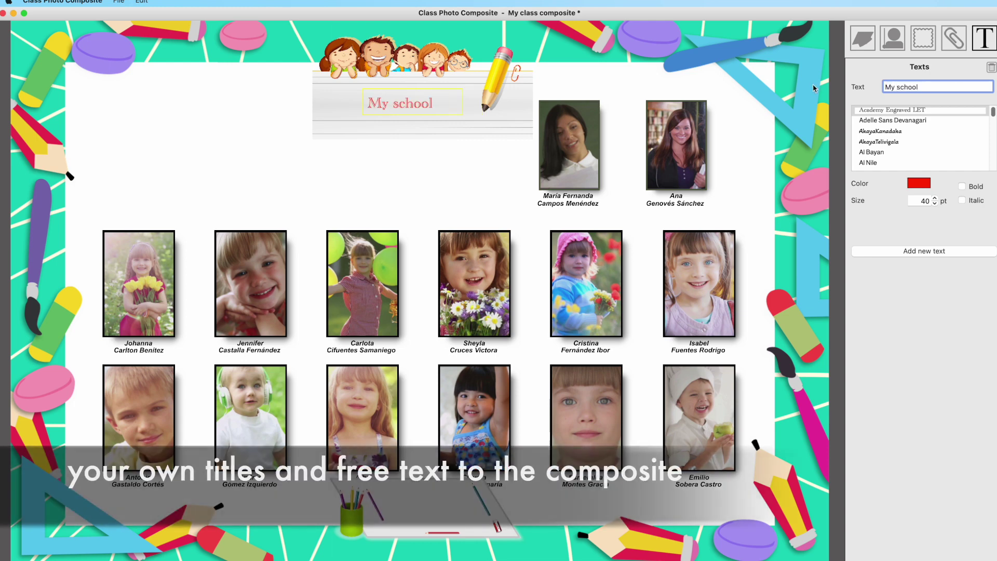
{"action": "scroll", "coordinate": [901, 149], "scroll_direction": "down", "scroll_amount": 5}
{"action": "scroll", "coordinate": [901, 150], "scroll_direction": "down", "scroll_amount": 3}
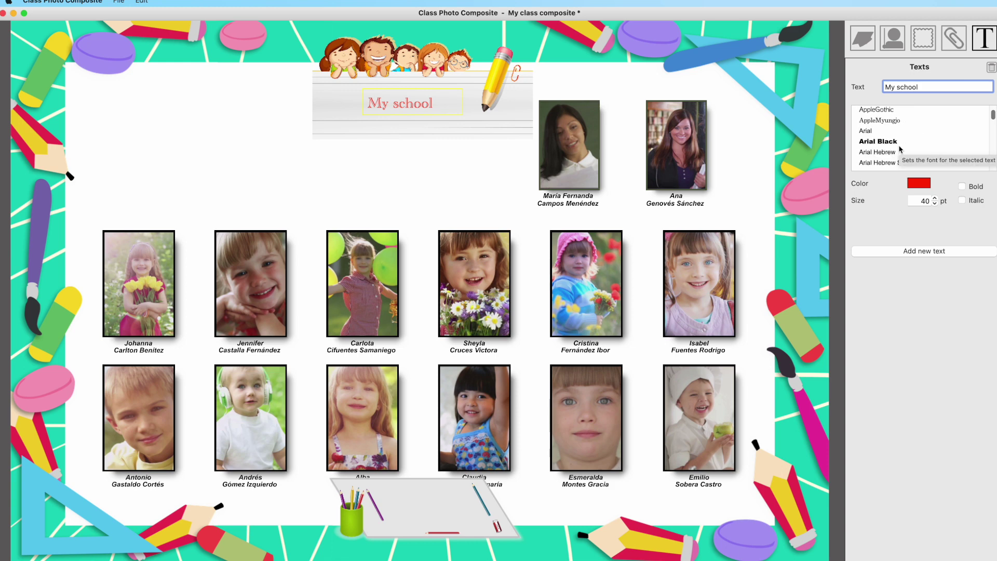
{"action": "left_click", "coordinate": [891, 142]}
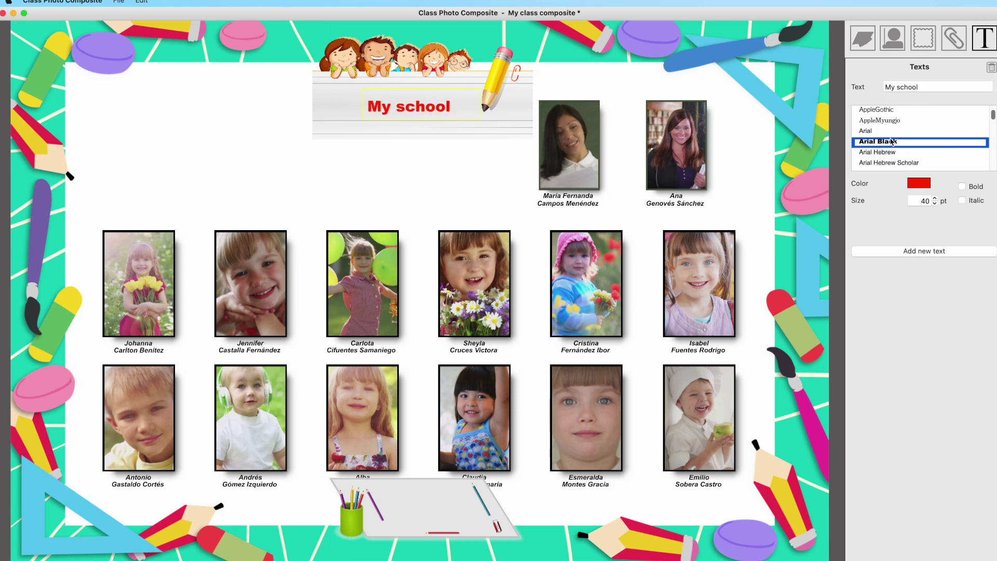
Make the 'My school' title black at 47 pt and centre it on the banner
{"action": "left_click", "coordinate": [918, 183]}
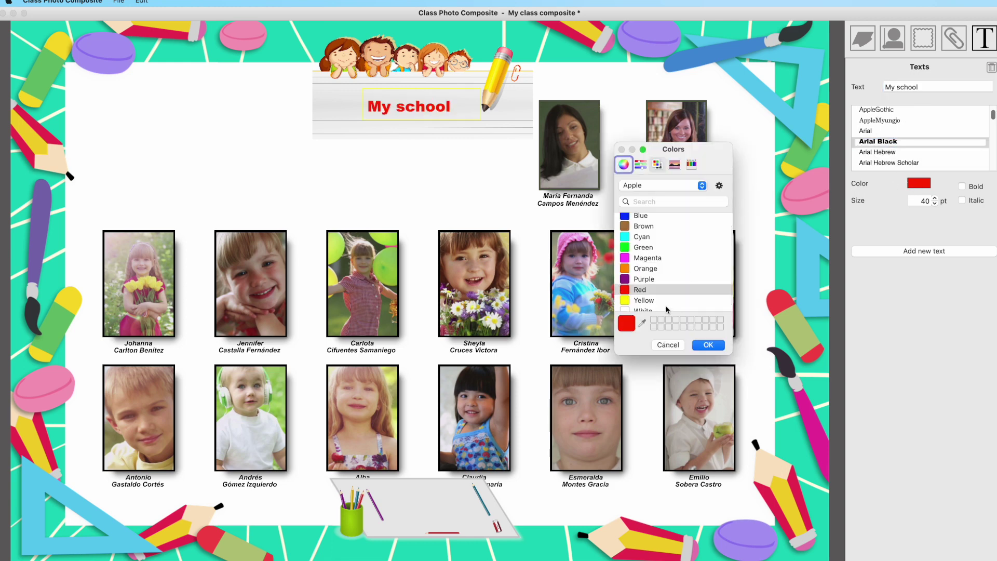
{"action": "scroll", "coordinate": [656, 262], "scroll_direction": "down", "scroll_amount": 1}
{"action": "scroll", "coordinate": [657, 273], "scroll_direction": "up", "scroll_amount": 2}
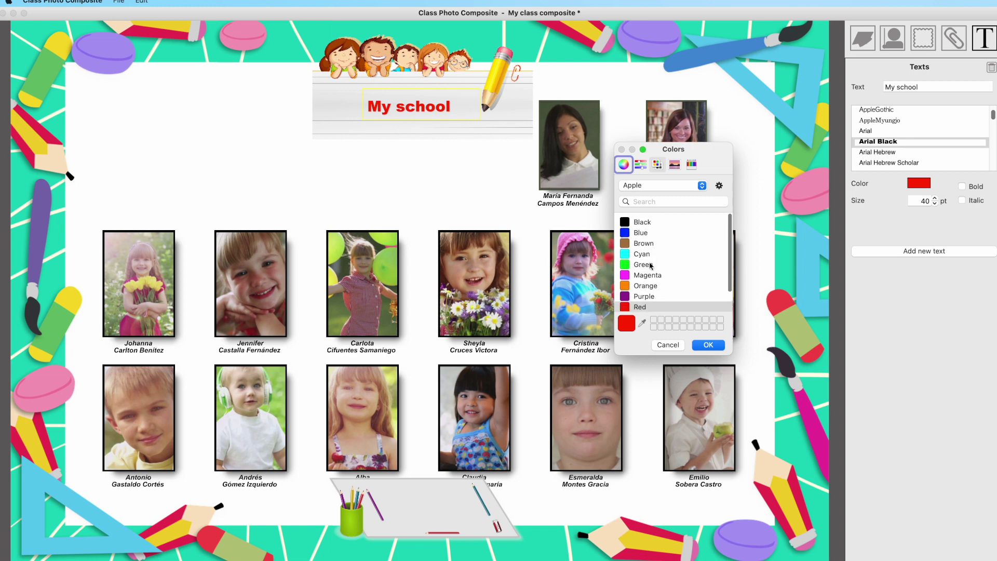
{"action": "left_click", "coordinate": [642, 218]}
{"action": "left_click", "coordinate": [708, 346]}
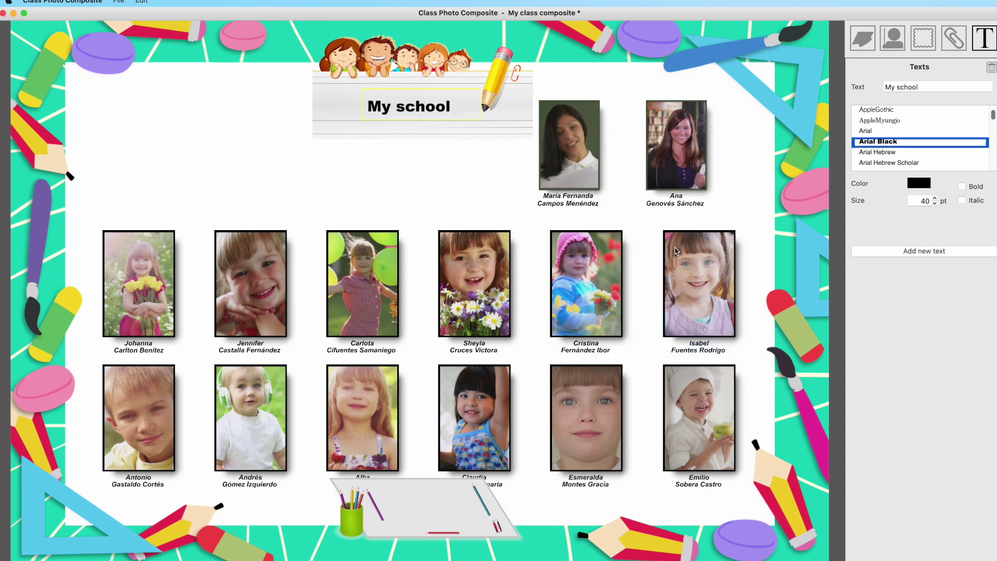
{"action": "left_click", "coordinate": [934, 199]}
{"action": "left_click", "coordinate": [935, 199]}
{"action": "left_click", "coordinate": [934, 198]}
{"action": "left_click", "coordinate": [934, 198]}
{"action": "left_click", "coordinate": [934, 198]}
{"action": "left_click", "coordinate": [934, 198]}
{"action": "left_click", "coordinate": [935, 198]}
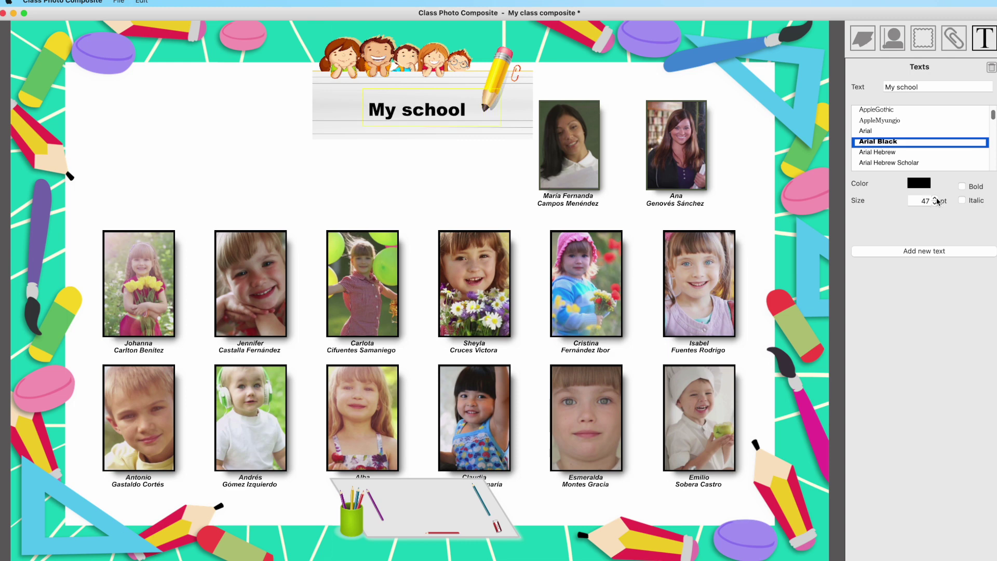
{"action": "mouse_move", "coordinate": [459, 110]}
{"action": "left_mouse_down"}
{"action": "mouse_move", "coordinate": [474, 104]}
{"action": "mouse_move", "coordinate": [464, 104]}
{"action": "left_mouse_up"}
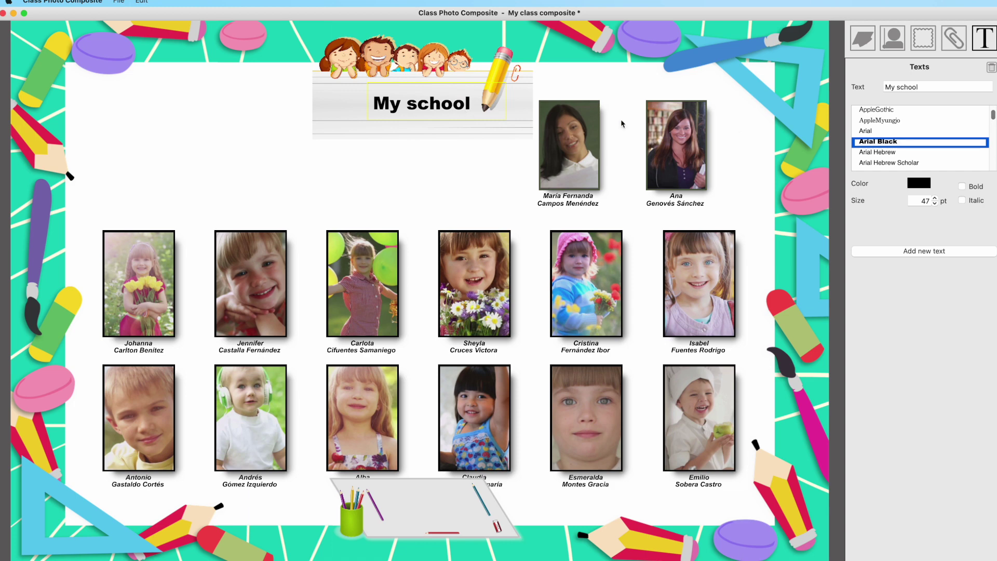
{"action": "left_click", "coordinate": [922, 252]}
Place the new text on the bottom paper clipart reading '2023 / 24' in AkayaTelivigala font
{"action": "left_click_drag", "start_coordinate": [482, 314], "coordinate": [428, 506]}
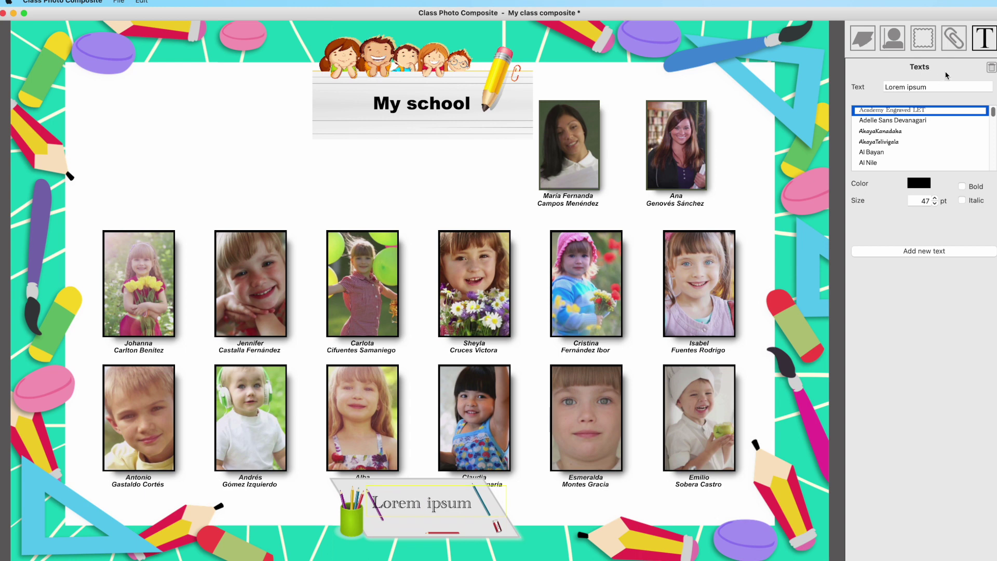
{"action": "left_click", "coordinate": [942, 85]}
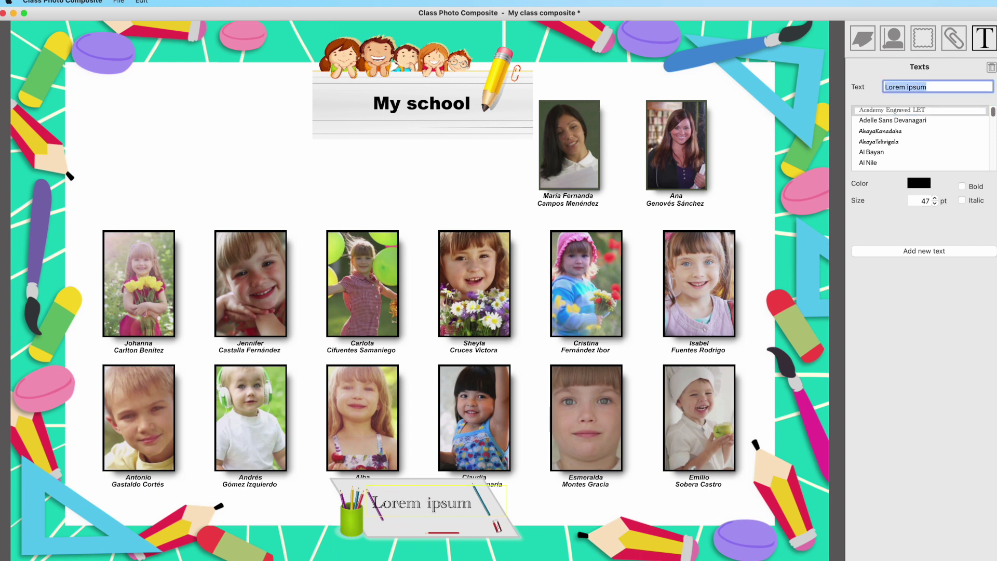
{"action": "type", "text": "2023 /"}
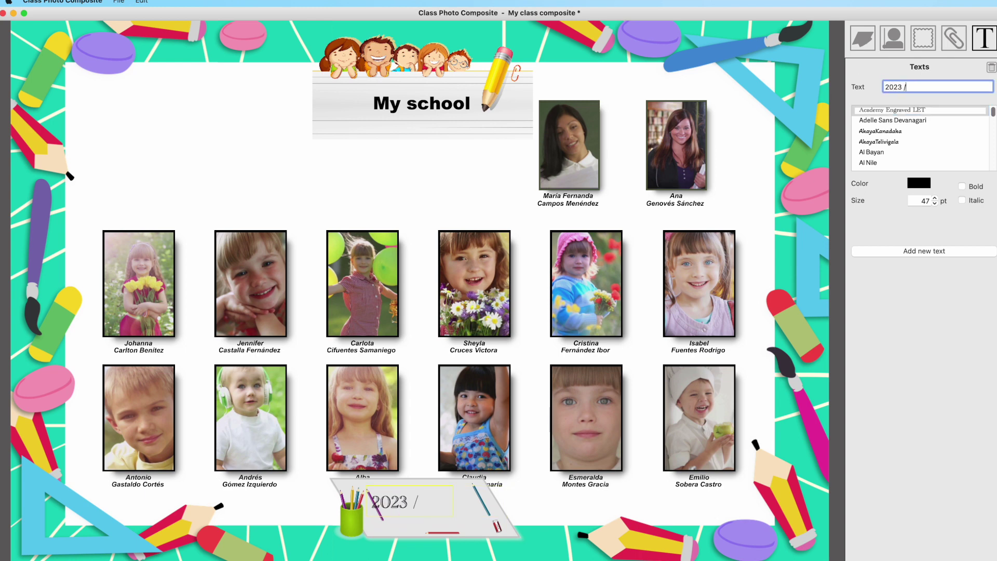
{"action": "type", "text": " 24"}
{"action": "left_click", "coordinate": [883, 142]}
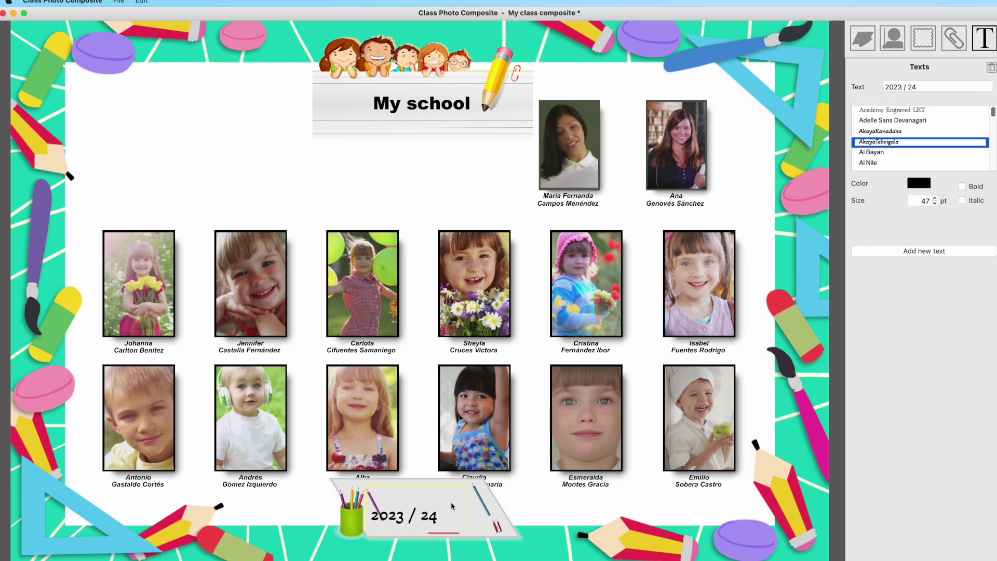
{"action": "left_click_drag", "start_coordinate": [429, 524], "coordinate": [463, 513]}
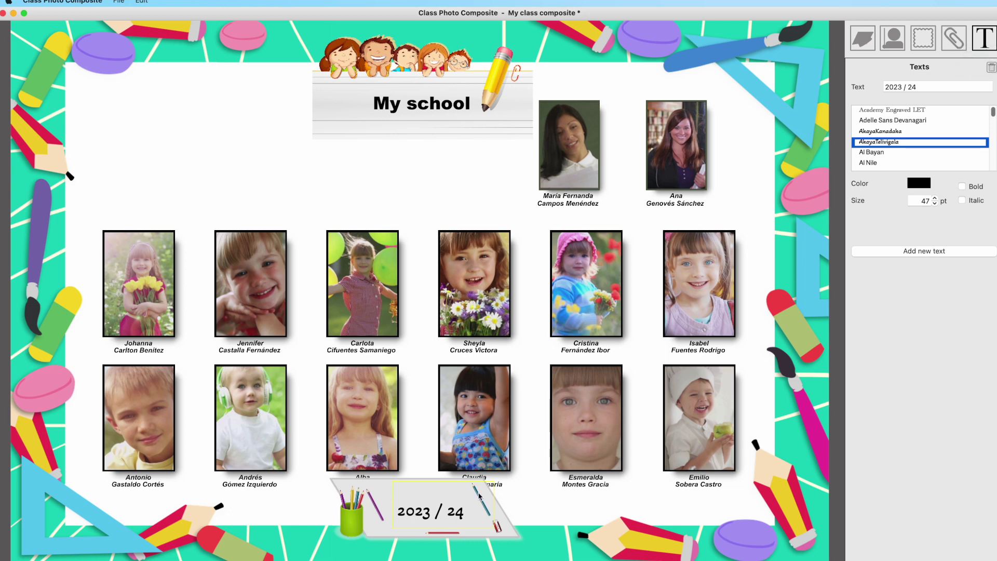
{"action": "left_click", "coordinate": [954, 37]}
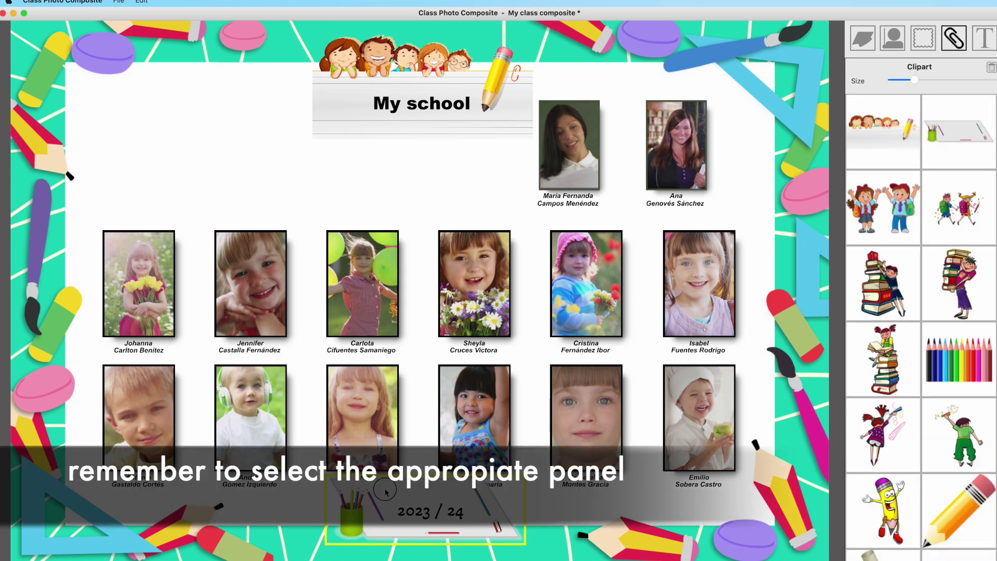
Nudge the bottom paper clipart and its '2023 / 24' text slightly right and down
{"action": "left_click", "coordinate": [386, 492]}
{"action": "left_click_drag", "start_coordinate": [385, 492], "coordinate": [394, 495]}
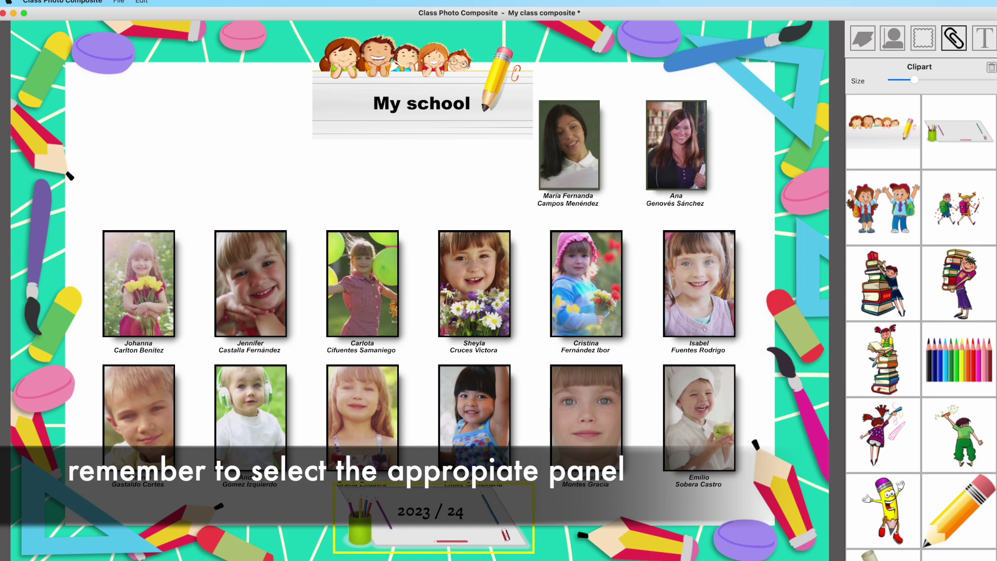
{"action": "left_click", "coordinate": [983, 38]}
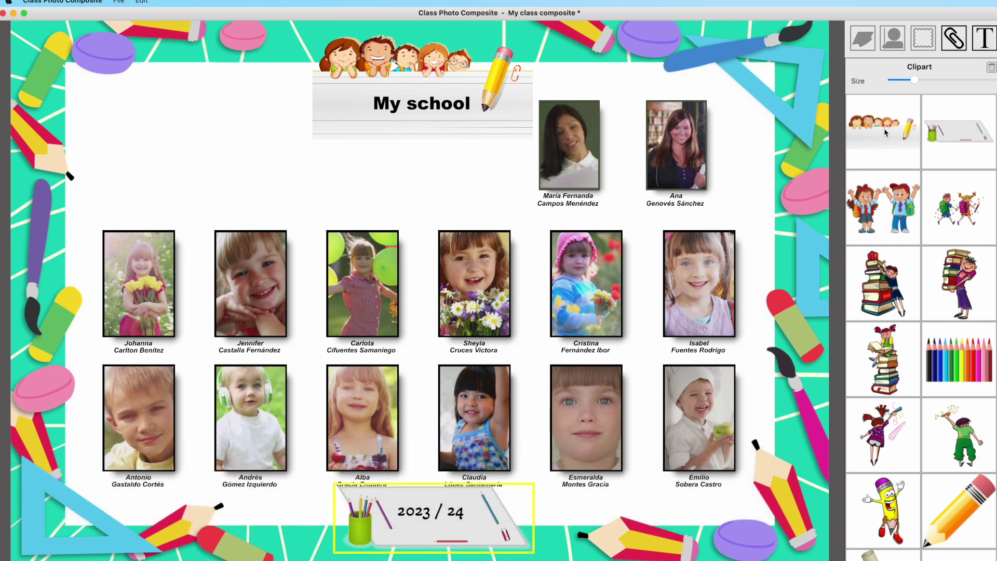
{"action": "left_click", "coordinate": [426, 511]}
{"action": "left_click_drag", "start_coordinate": [427, 512], "coordinate": [431, 515]}
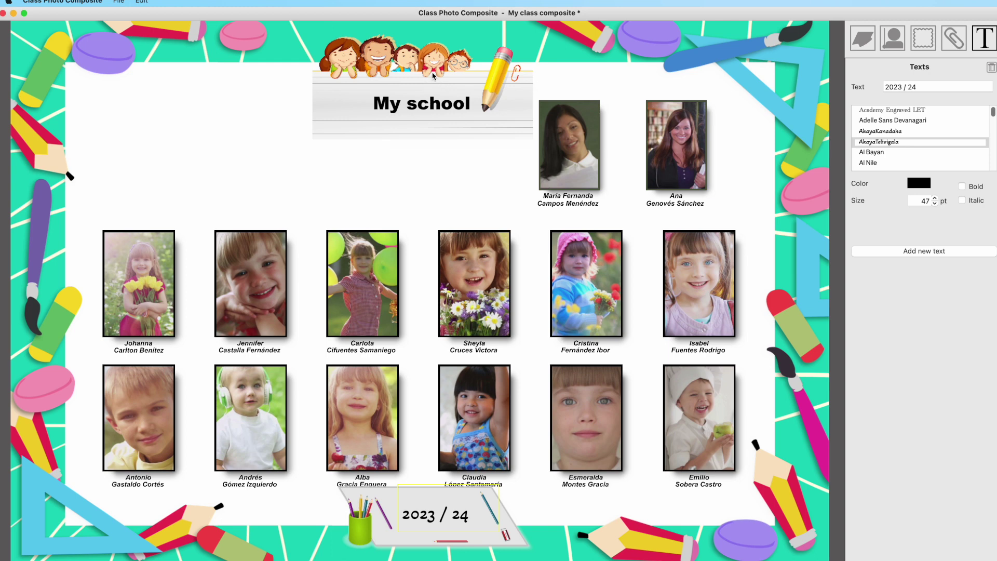
Shift the top banner and its 'My school' title slightly up and left
{"action": "left_click", "coordinate": [406, 102]}
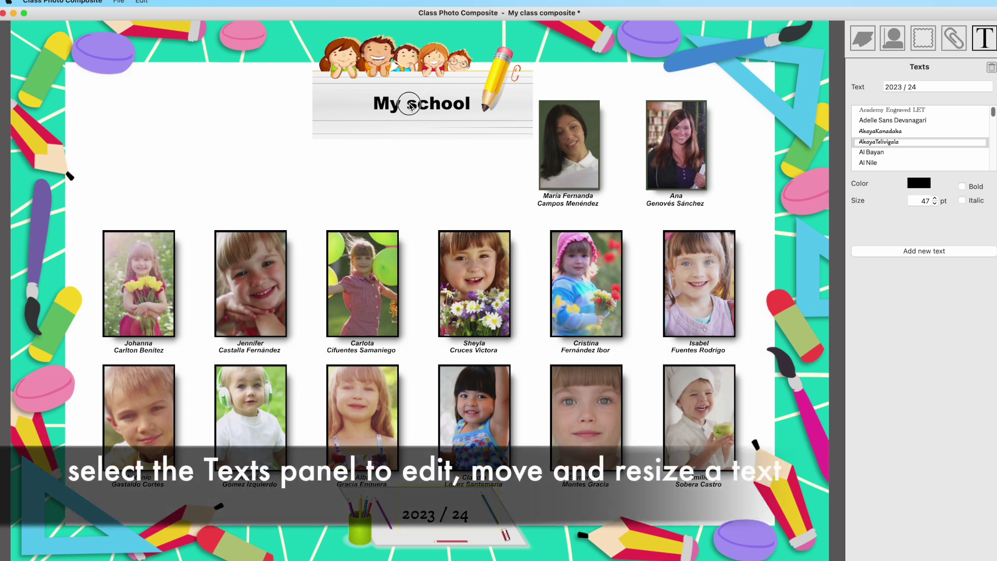
{"action": "left_click", "coordinate": [953, 38]}
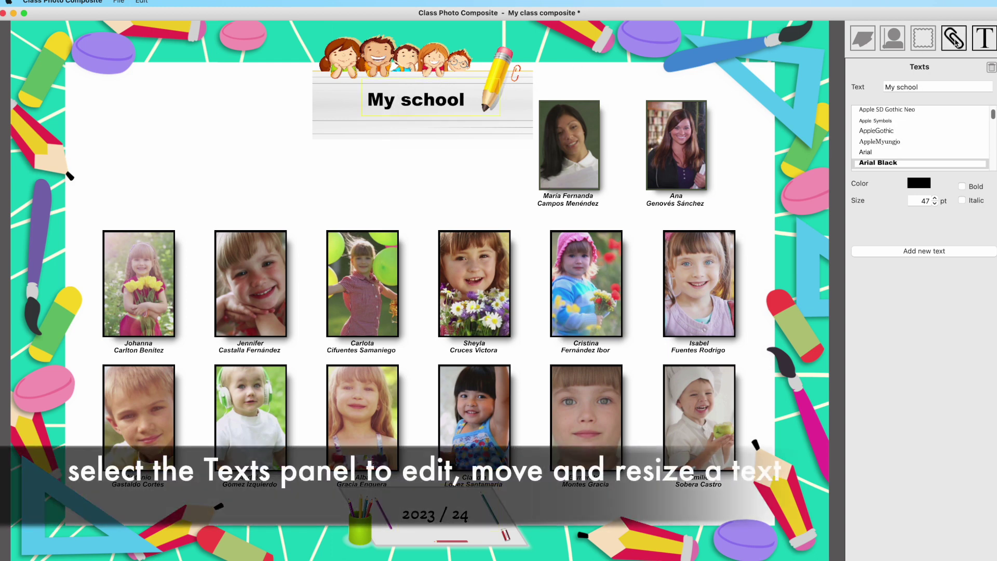
{"action": "left_click_drag", "start_coordinate": [405, 71], "coordinate": [397, 63]}
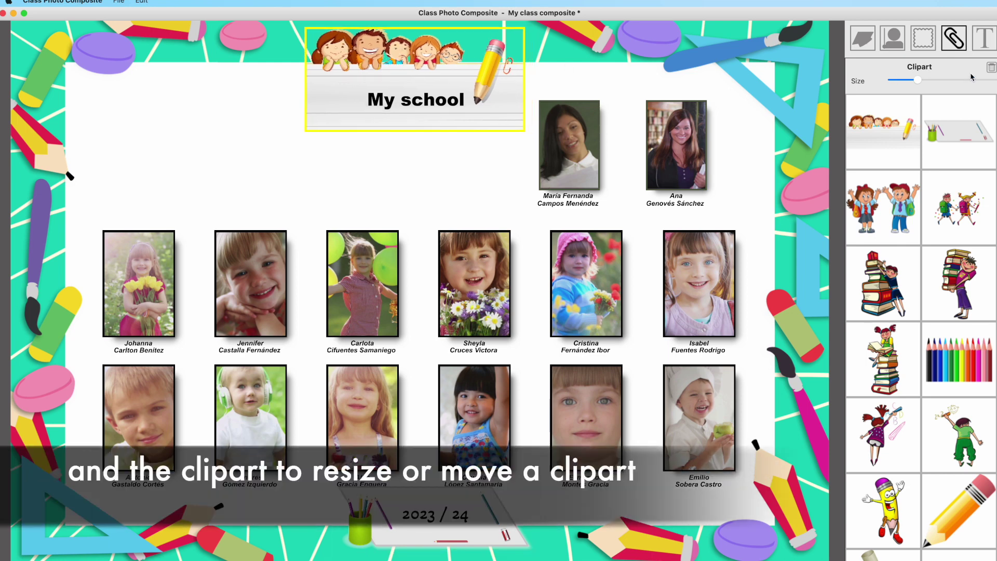
{"action": "left_click", "coordinate": [984, 38]}
{"action": "left_click_drag", "start_coordinate": [445, 103], "coordinate": [444, 100]}
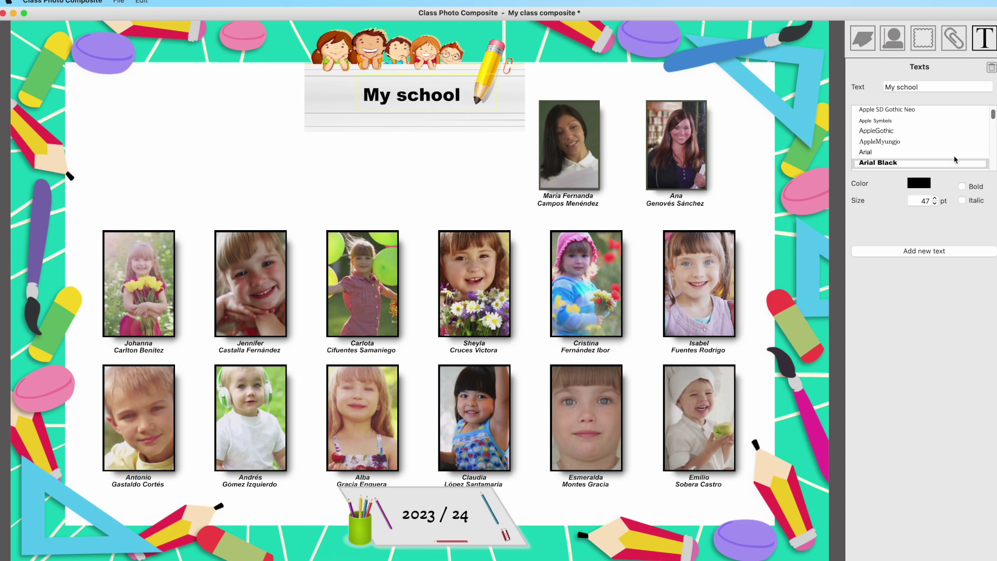
{"action": "left_click", "coordinate": [863, 47]}
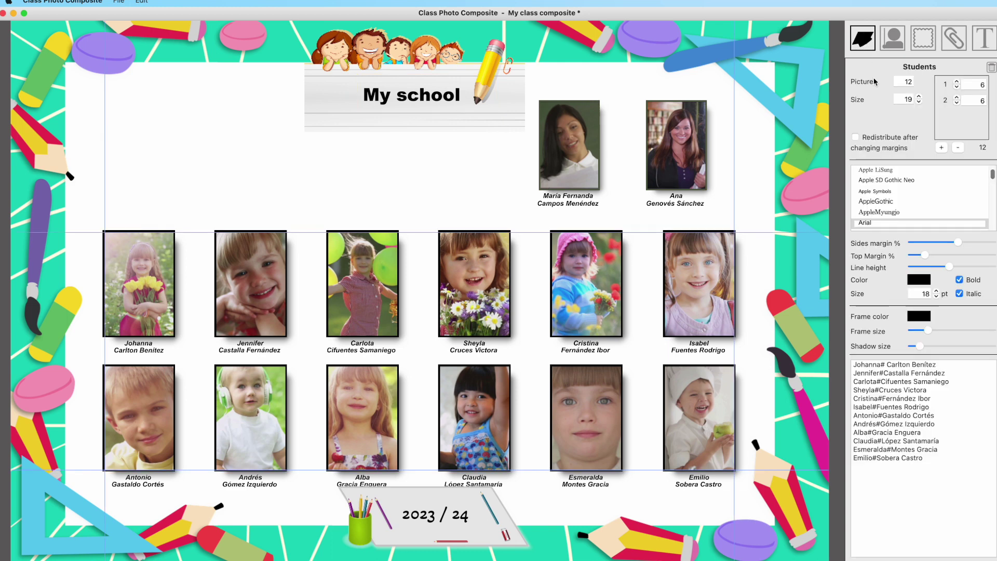
Shrink the student photos from 19 to 18 and raise the bottom row closer to the first
{"action": "left_click", "coordinate": [919, 102]}
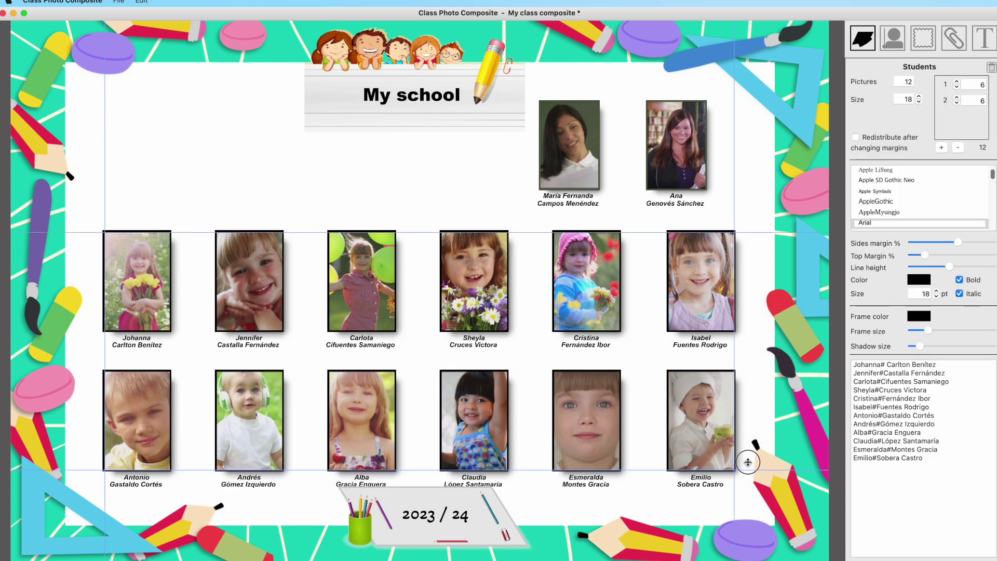
{"action": "left_click_drag", "start_coordinate": [747, 469], "coordinate": [747, 457]}
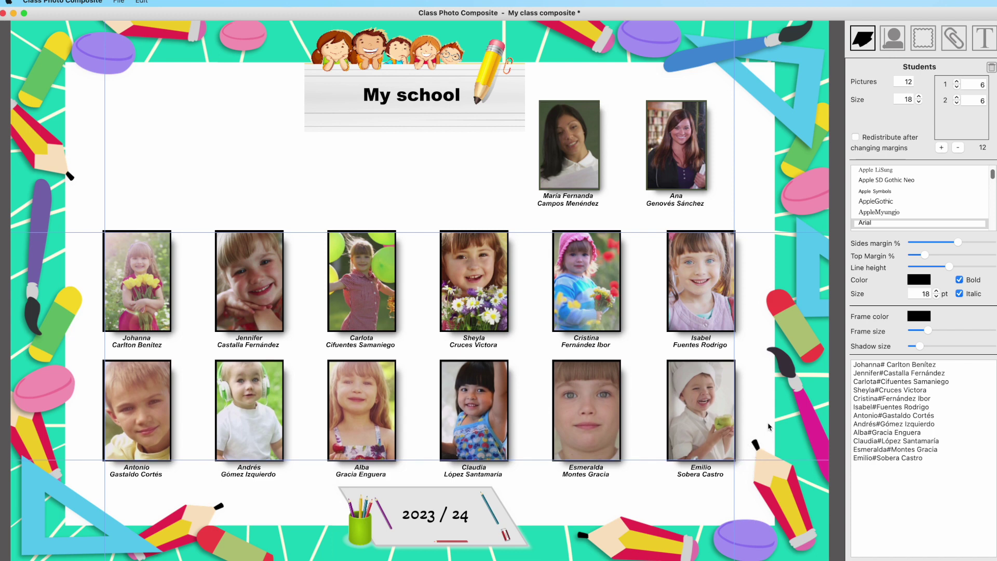
{"action": "left_click", "coordinate": [892, 38]}
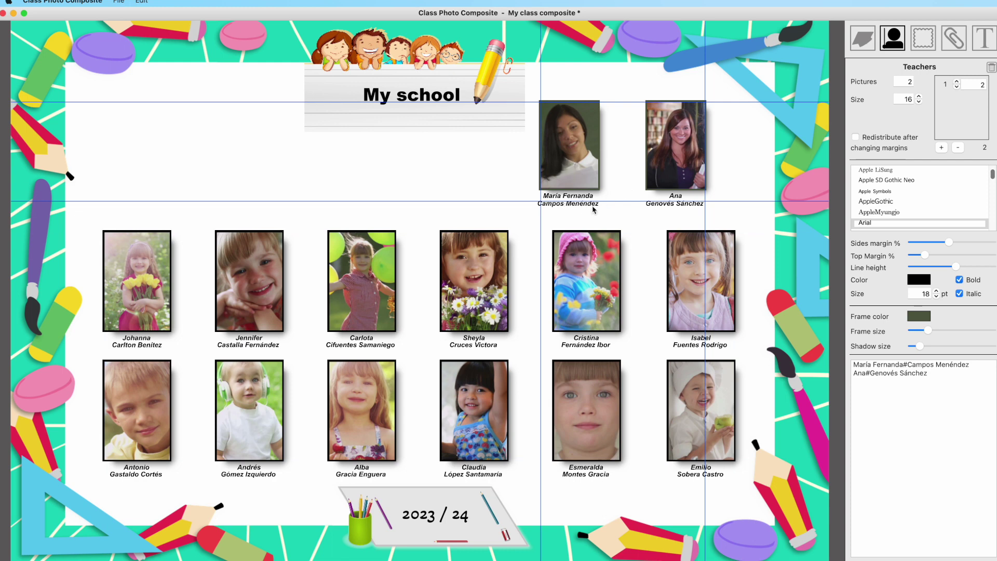
Append '#English' to the first teacher's name line and '#Math' to the second's
{"action": "double_click", "coordinate": [944, 366]}
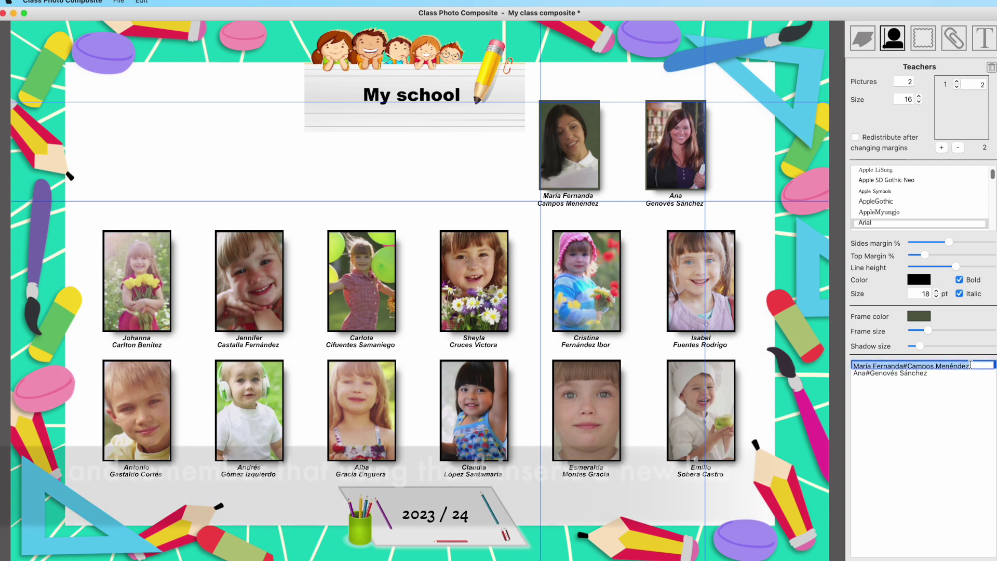
{"action": "left_click", "coordinate": [983, 365]}
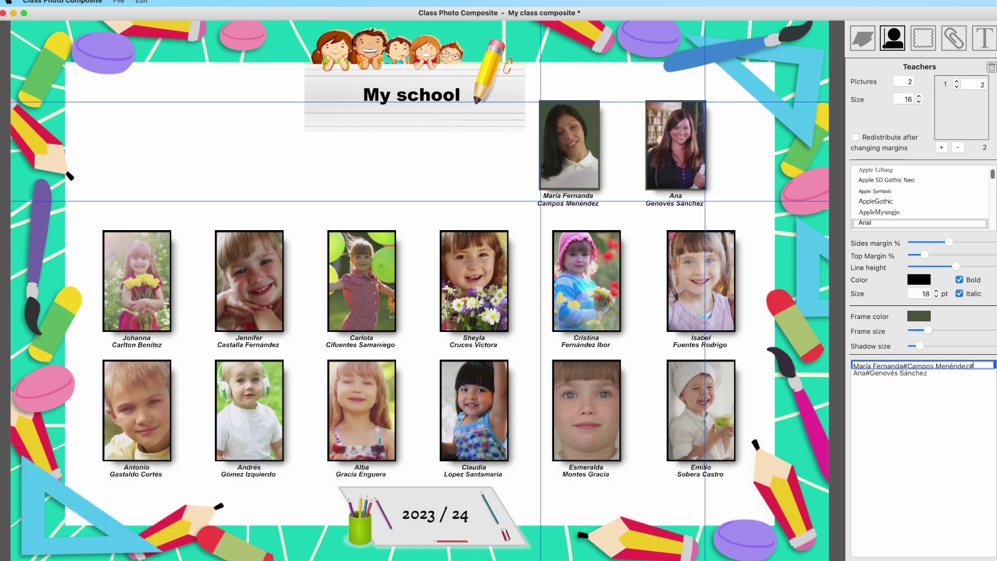
{"action": "type", "text": "#English"}
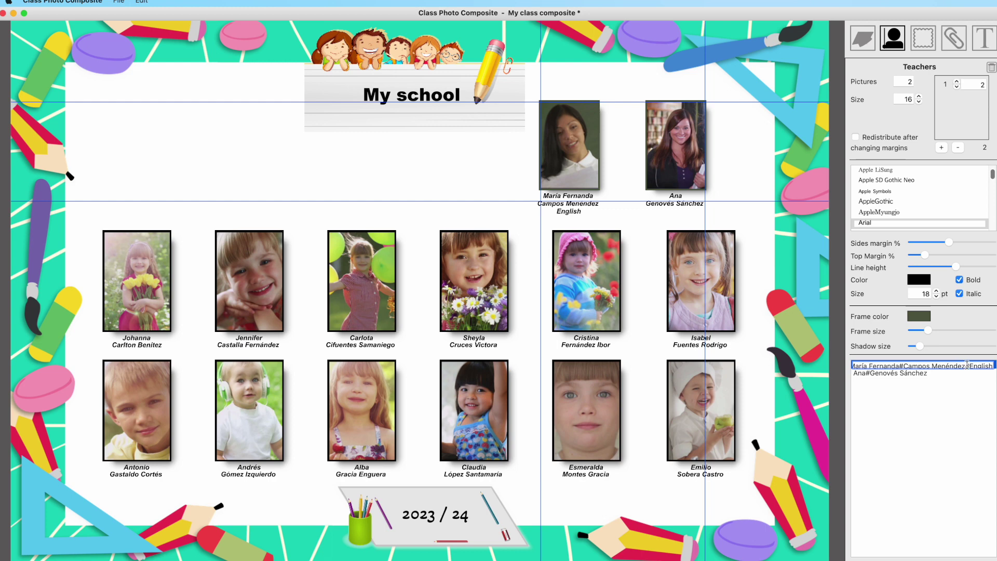
{"action": "type", "text": "#"}
{"action": "key", "text": "BackSpace"}
{"action": "left_click", "coordinate": [926, 373]}
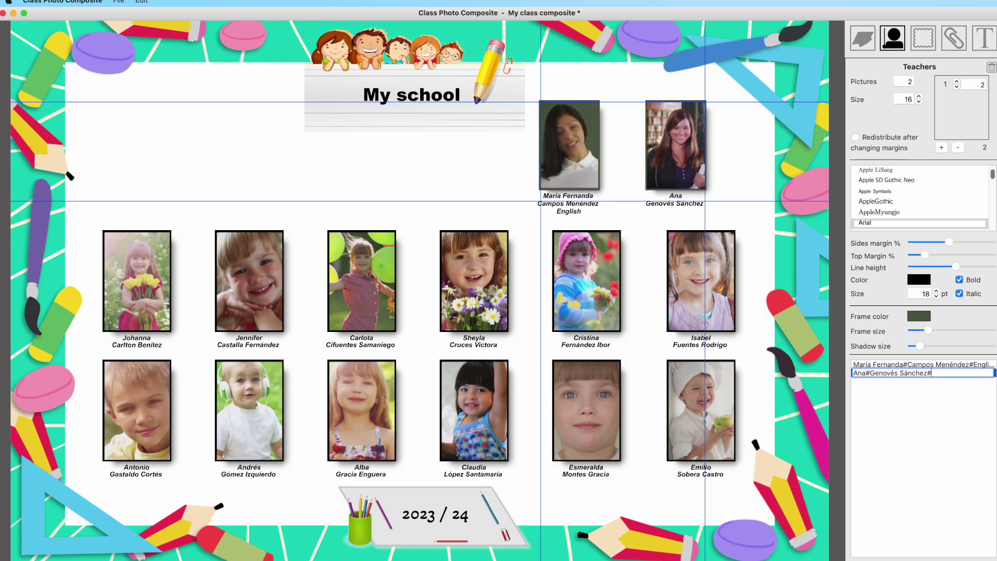
{"action": "type", "text": "#Math"}
{"action": "left_click", "coordinate": [936, 366]}
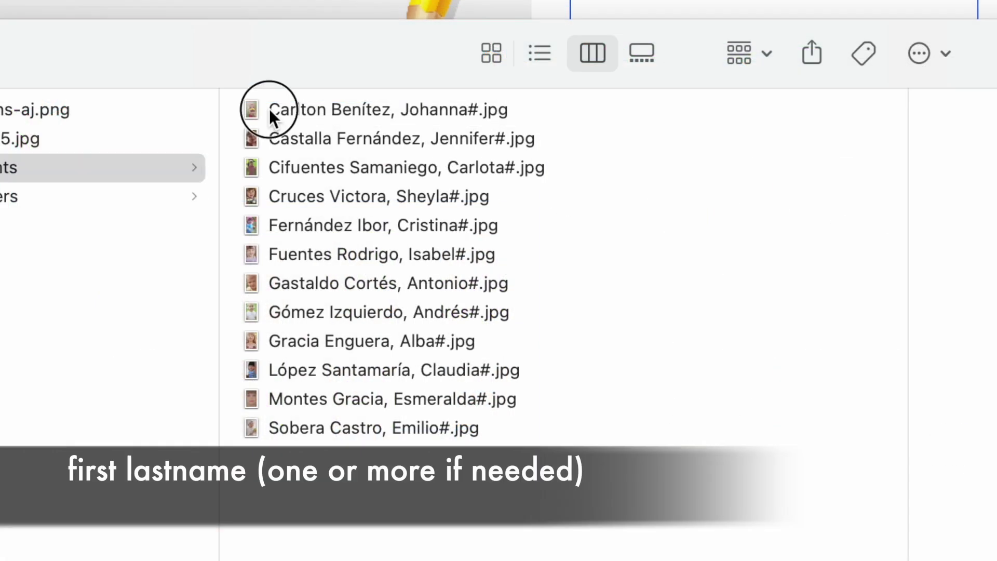
Preview the first student photo in Finder's Students folder, then return to the composite
{"action": "left_click_drag", "start_coordinate": [269, 109], "coordinate": [303, 110]}
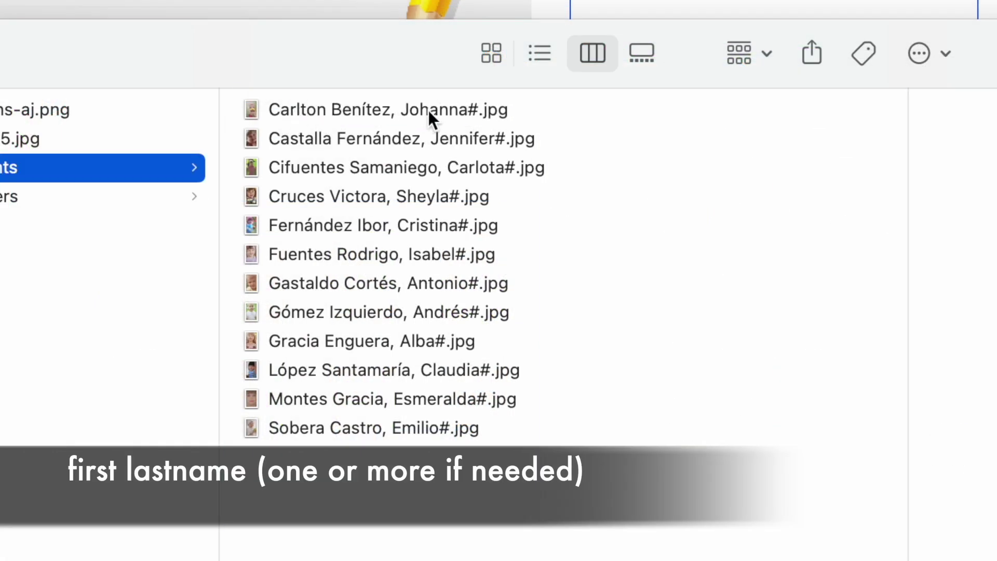
{"action": "left_click", "coordinate": [403, 110]}
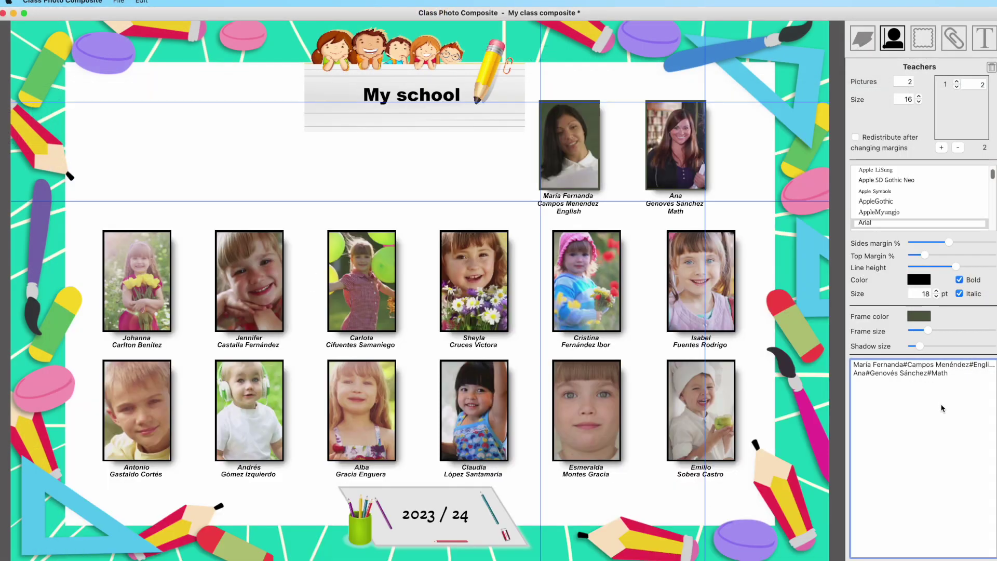
{"action": "left_click", "coordinate": [941, 409]}
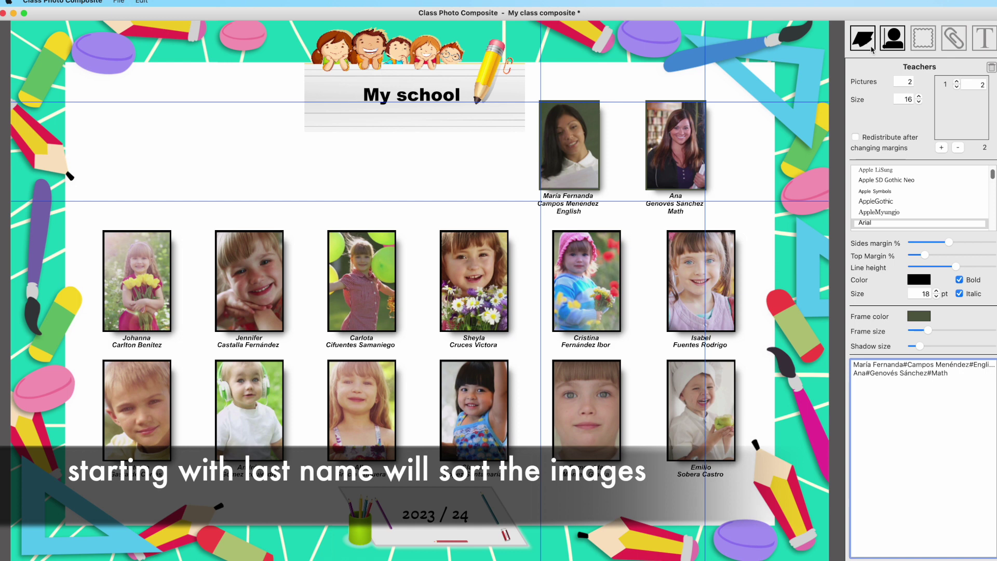
Return to the Students settings and save My class composite with File > Save
{"action": "left_click", "coordinate": [874, 38]}
{"action": "triple_click", "coordinate": [876, 368]}
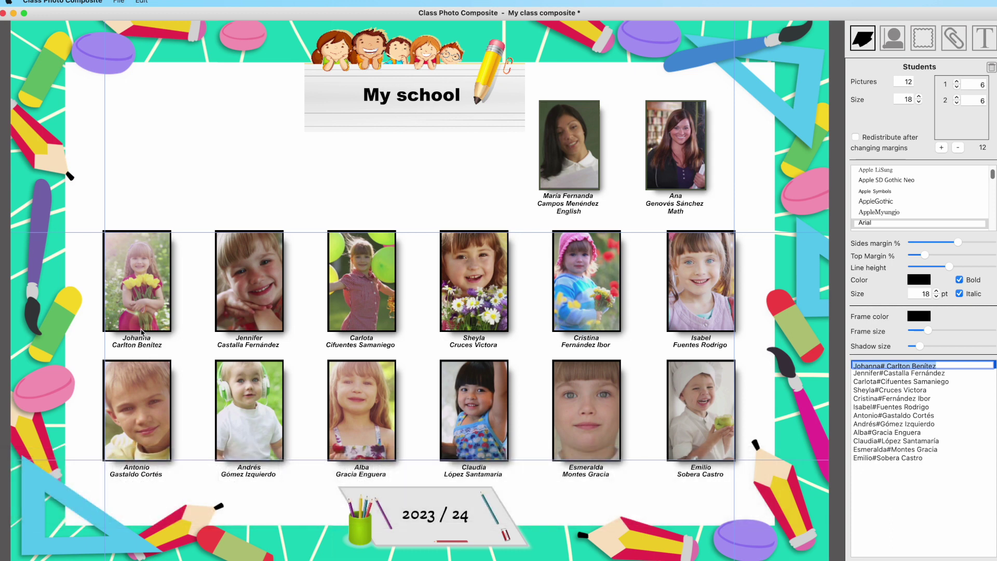
{"action": "left_click", "coordinate": [118, 1]}
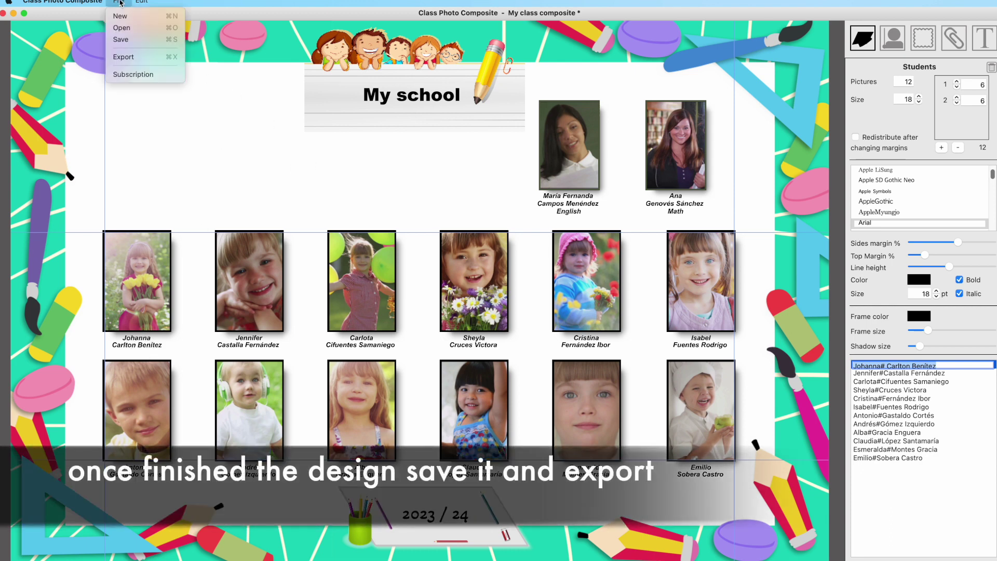
{"action": "left_click", "coordinate": [122, 40]}
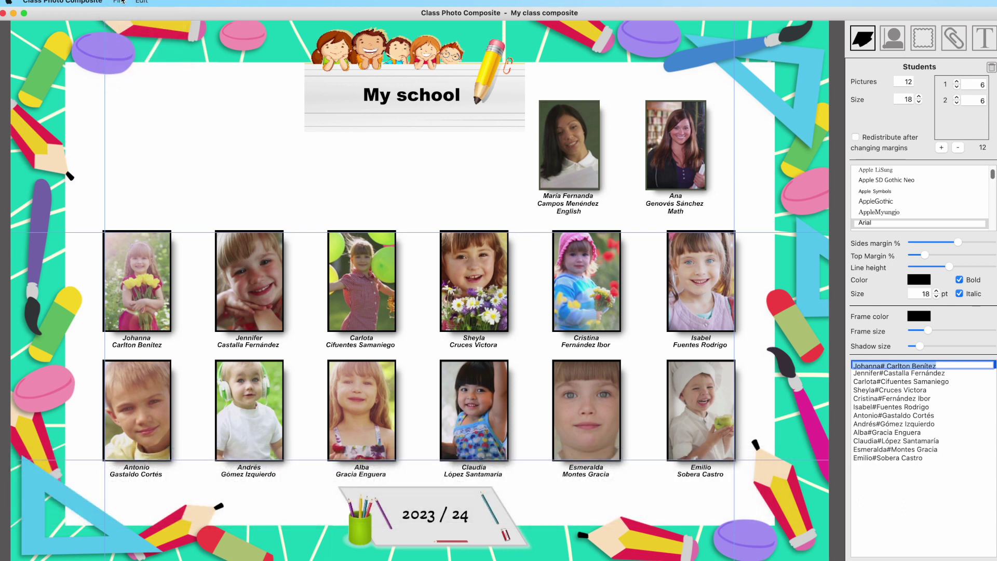
{"action": "left_click", "coordinate": [121, 1]}
Export My class composite.jpg to the Desktop and dismiss the completion notice
{"action": "left_click", "coordinate": [124, 56]}
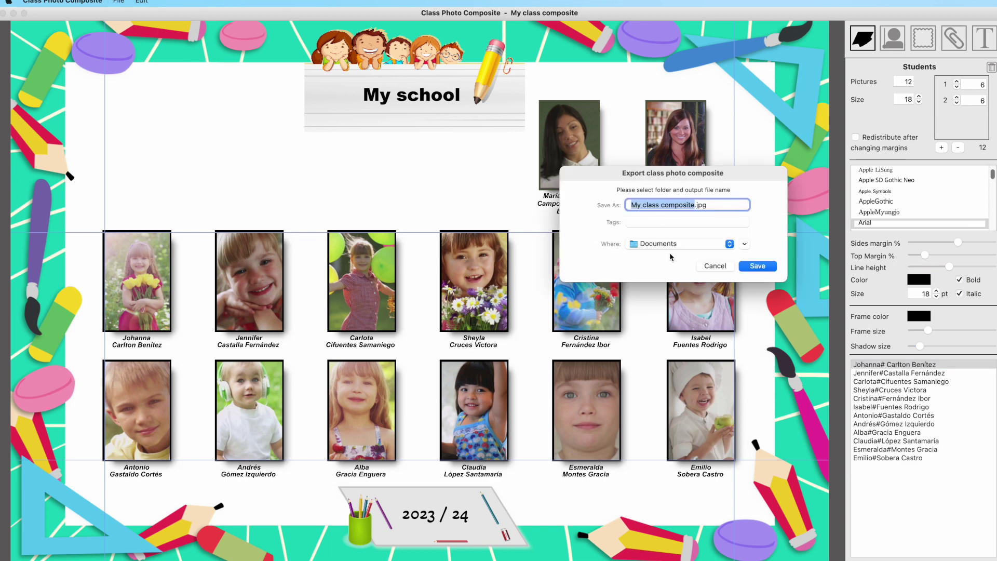
{"action": "left_click", "coordinate": [671, 247]}
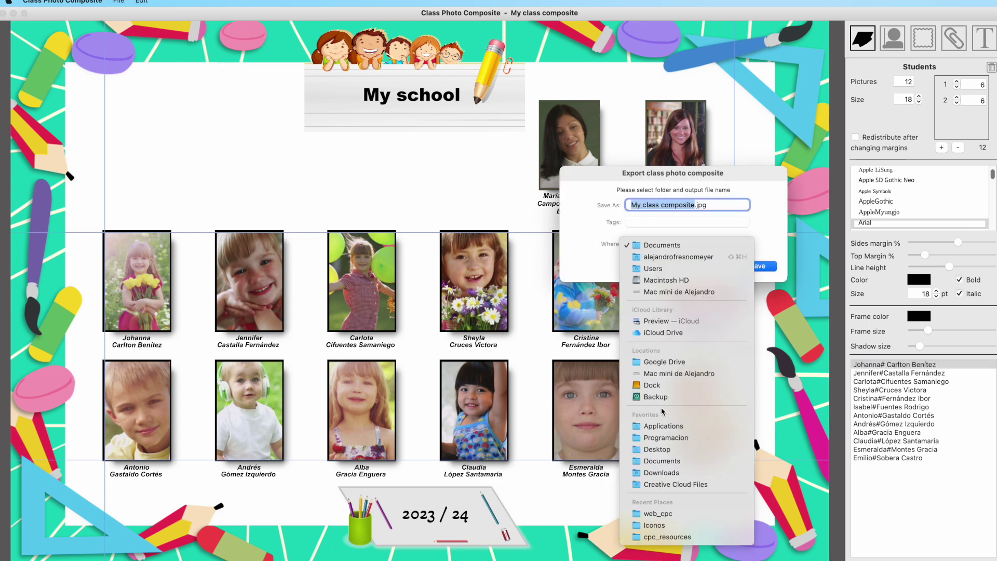
{"action": "left_click", "coordinate": [656, 450]}
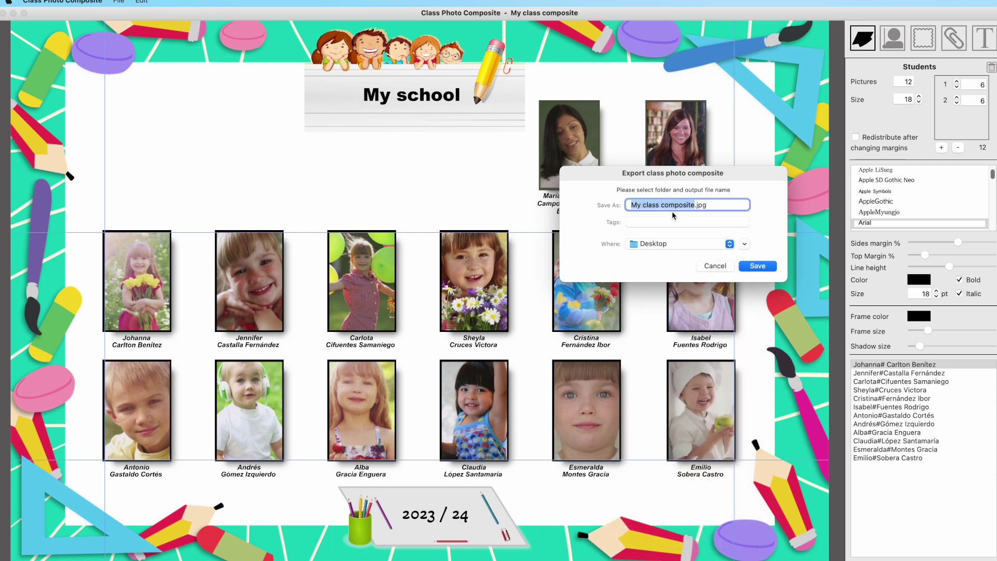
{"action": "left_click", "coordinate": [759, 266]}
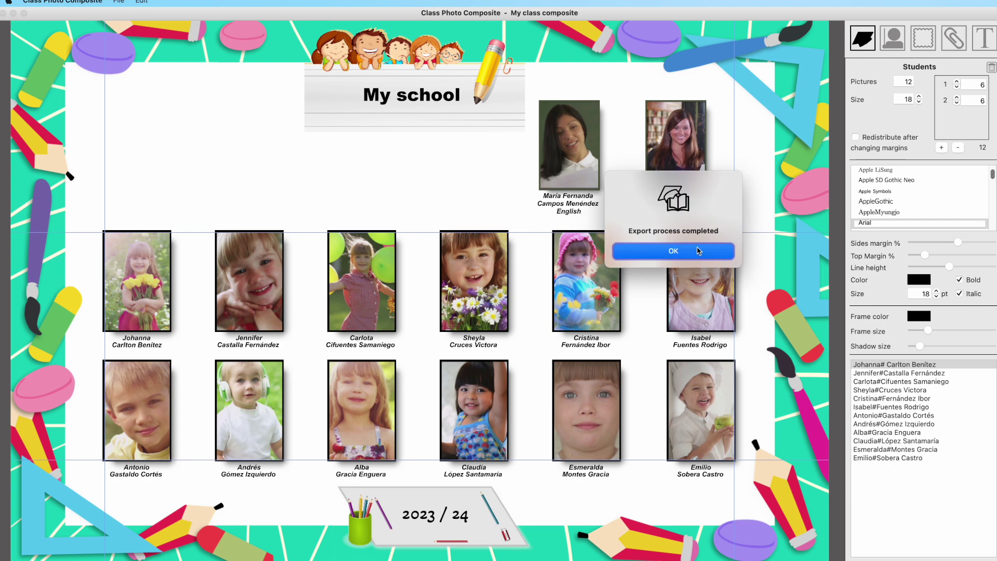
{"action": "left_click", "coordinate": [692, 252]}
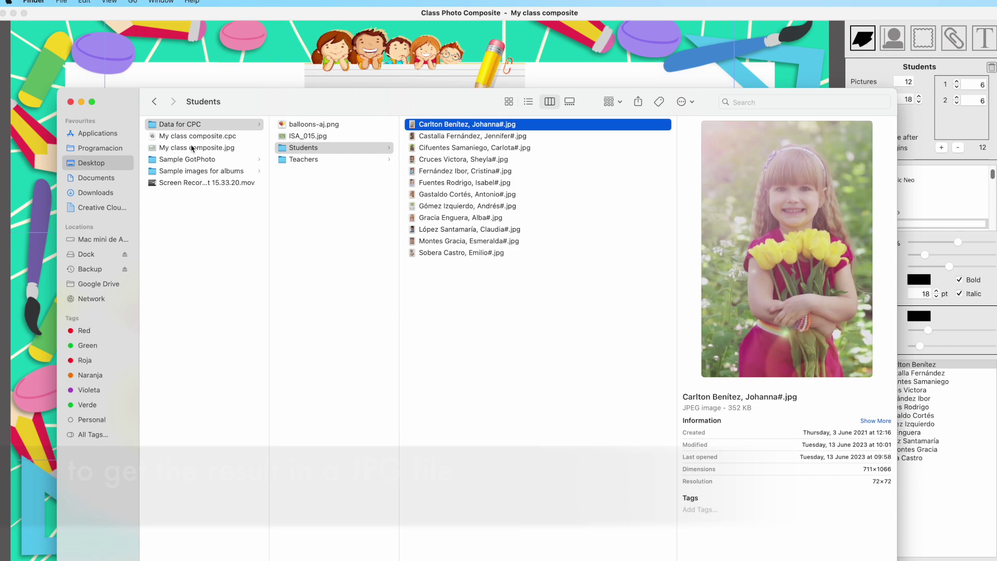
Open the exported My class composite.jpg at full size from the Desktop, then close it
{"action": "left_click", "coordinate": [193, 147]}
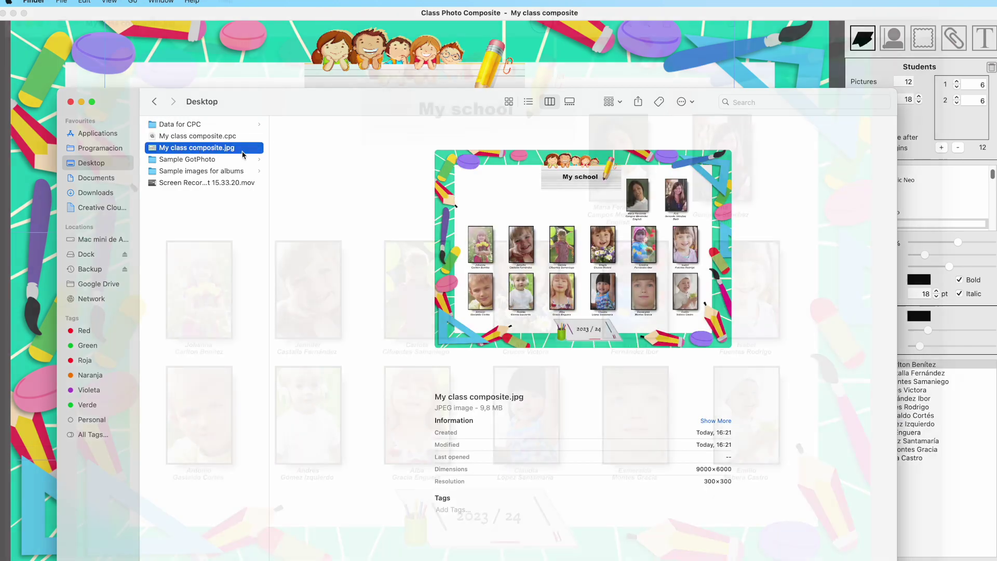
{"action": "double_click", "coordinate": [242, 154]}
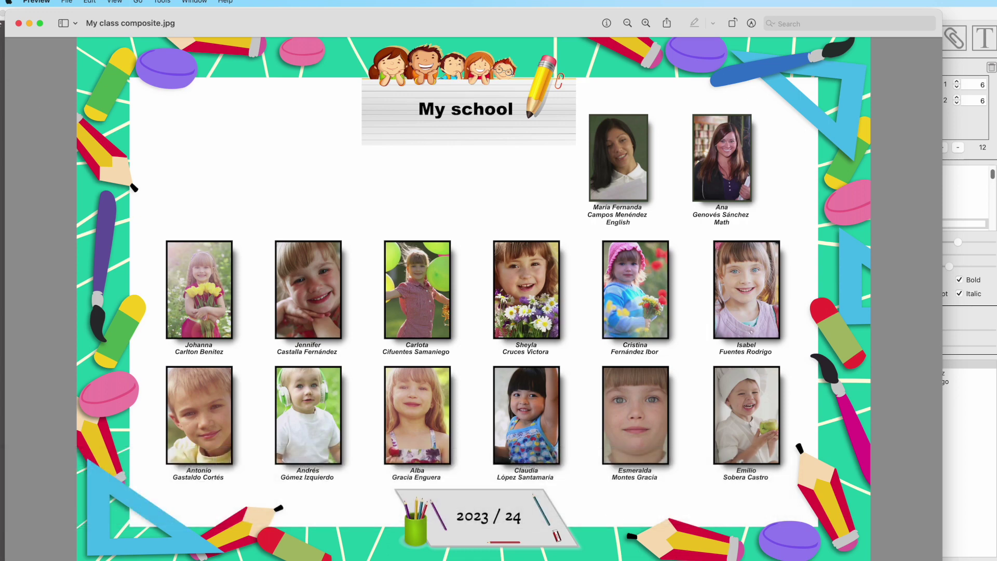
{"action": "left_click", "coordinate": [19, 24]}
Check in Get Info that the JPG is 9000×6000, then return to the composite
{"action": "right_click", "coordinate": [206, 149]}
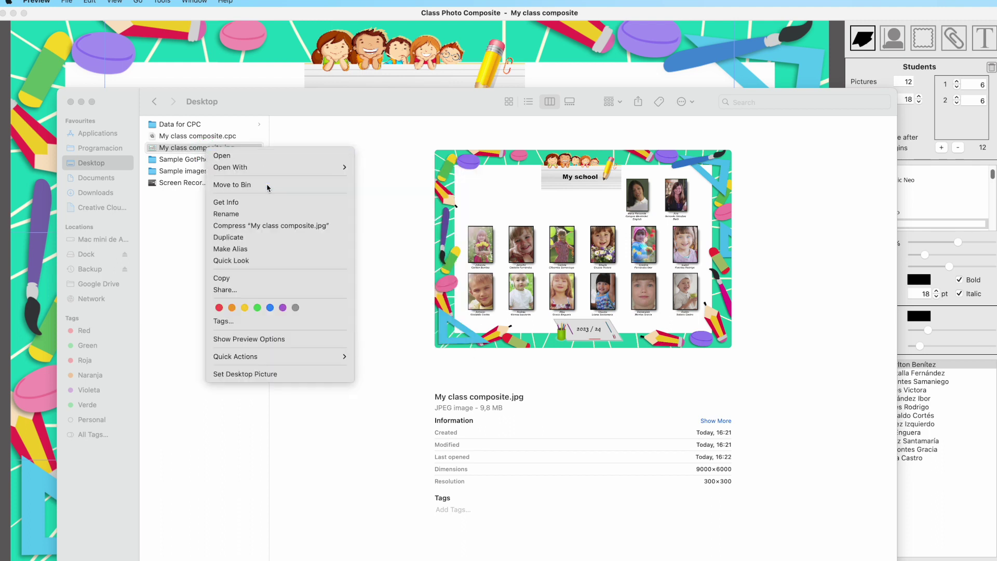
{"action": "left_click", "coordinate": [268, 204]}
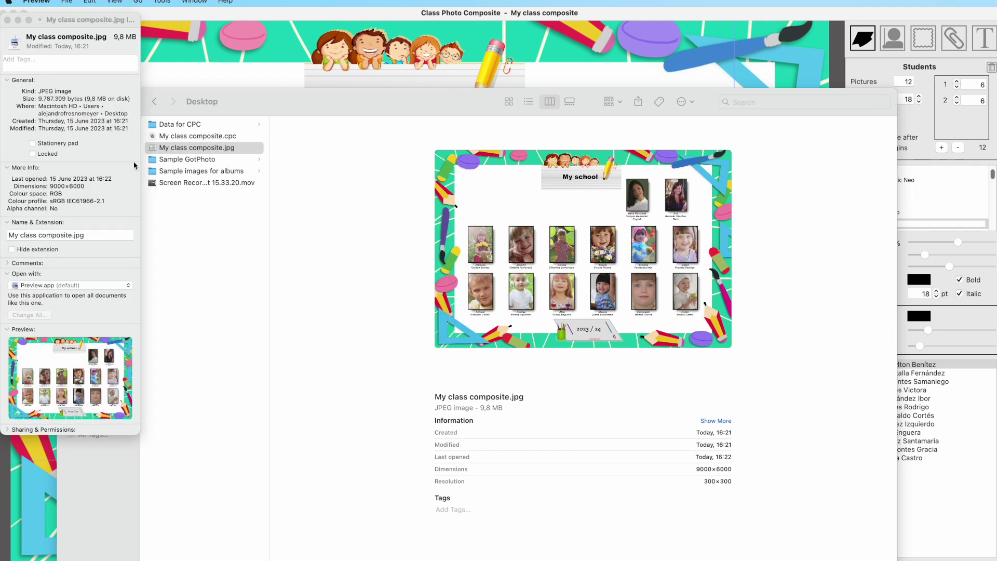
{"action": "left_click_drag", "start_coordinate": [51, 188], "coordinate": [124, 201]}
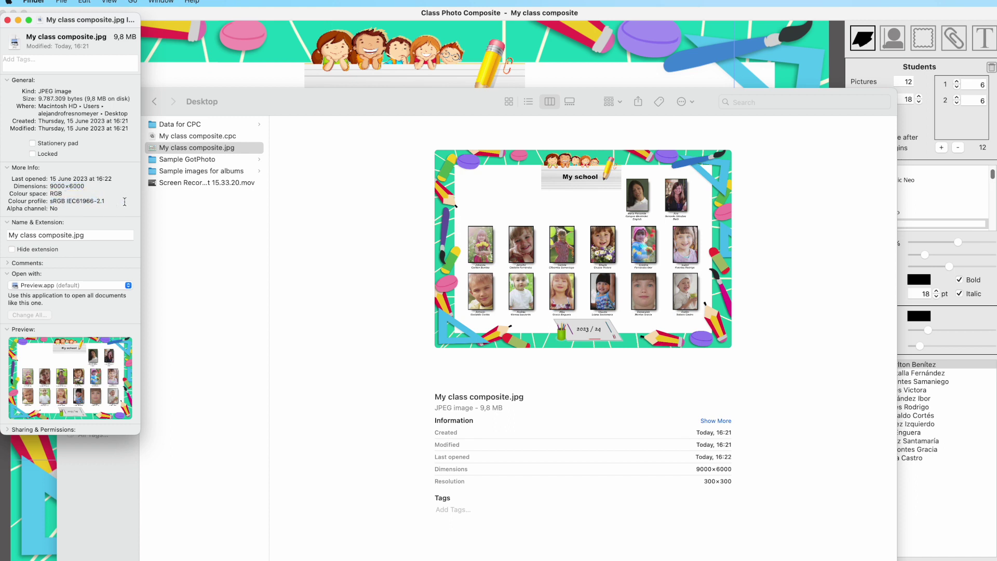
{"action": "left_click", "coordinate": [7, 20]}
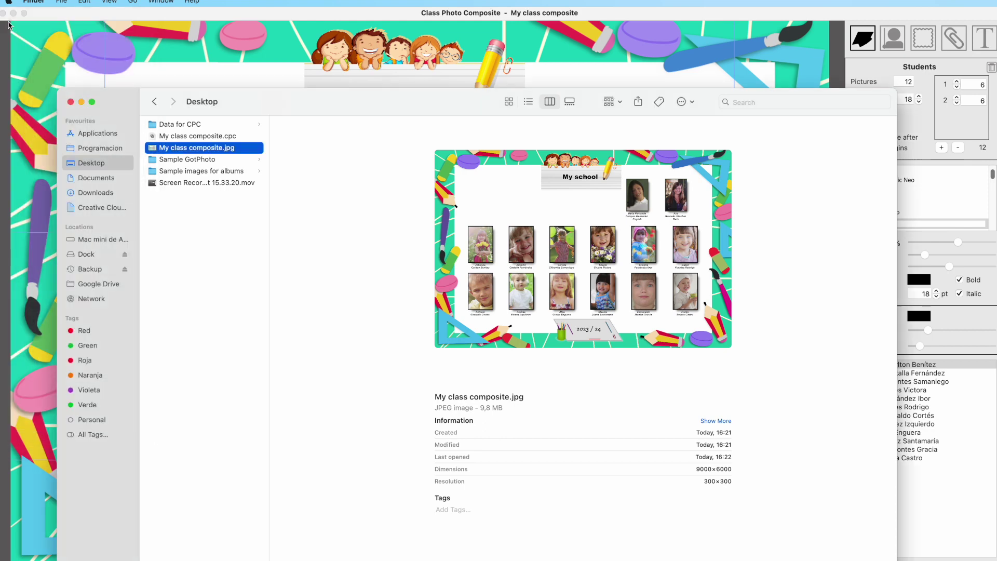
{"action": "left_click", "coordinate": [236, 41]}
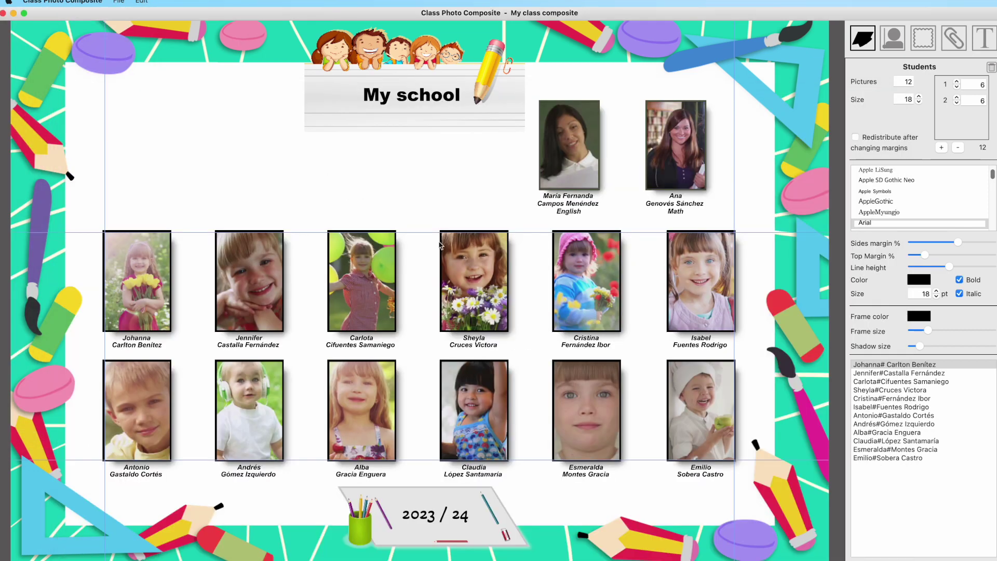